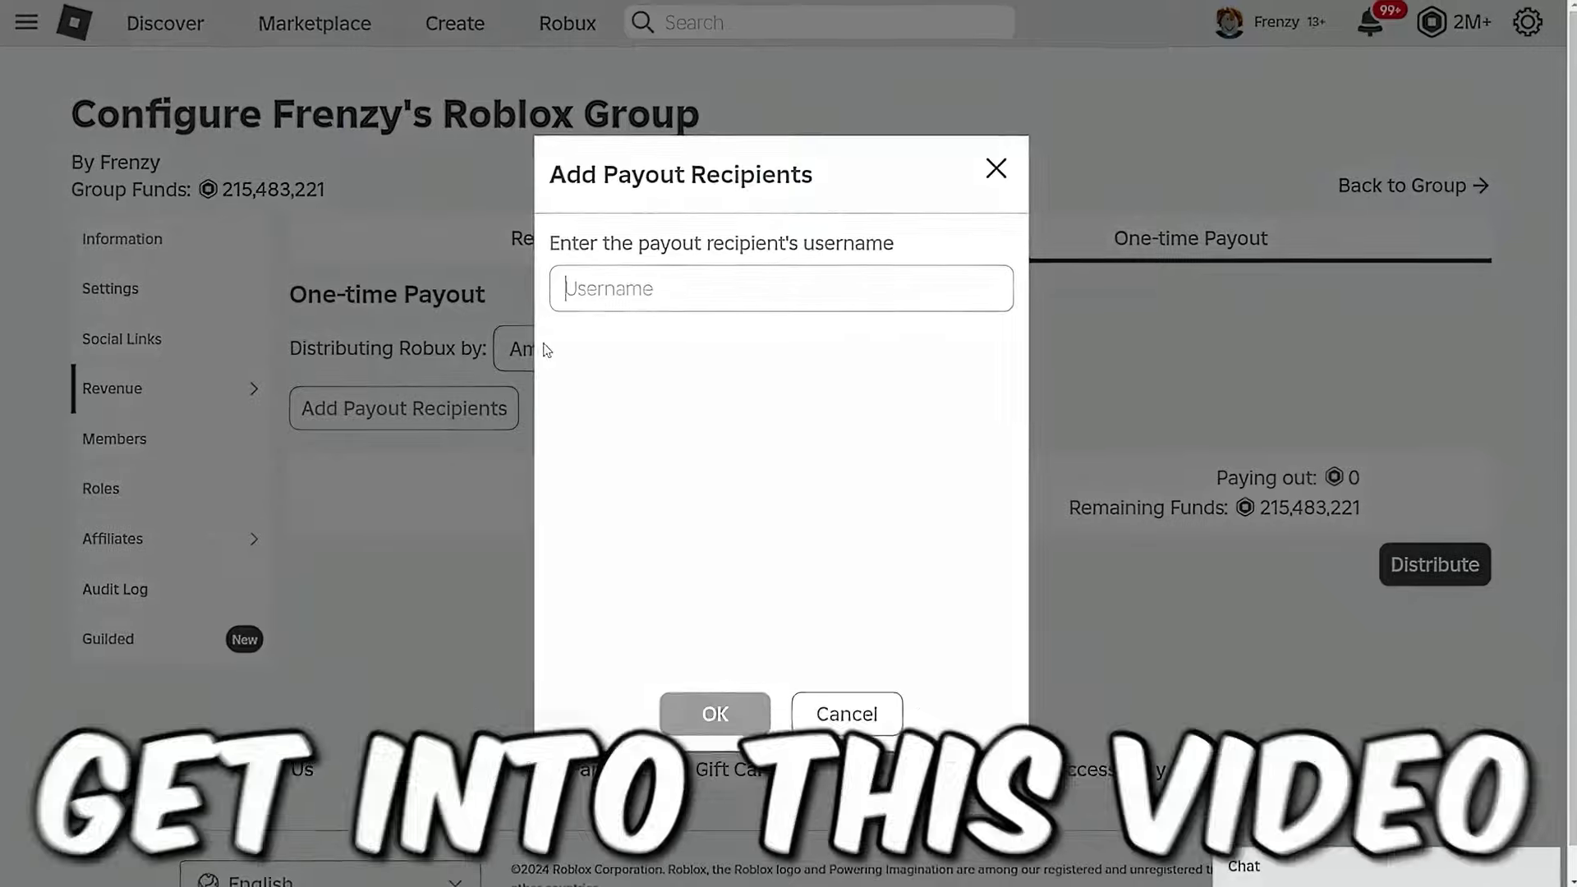
Add the searched member as payout recipient and distribute 100,000 Robux from group funds
type("mariee389")
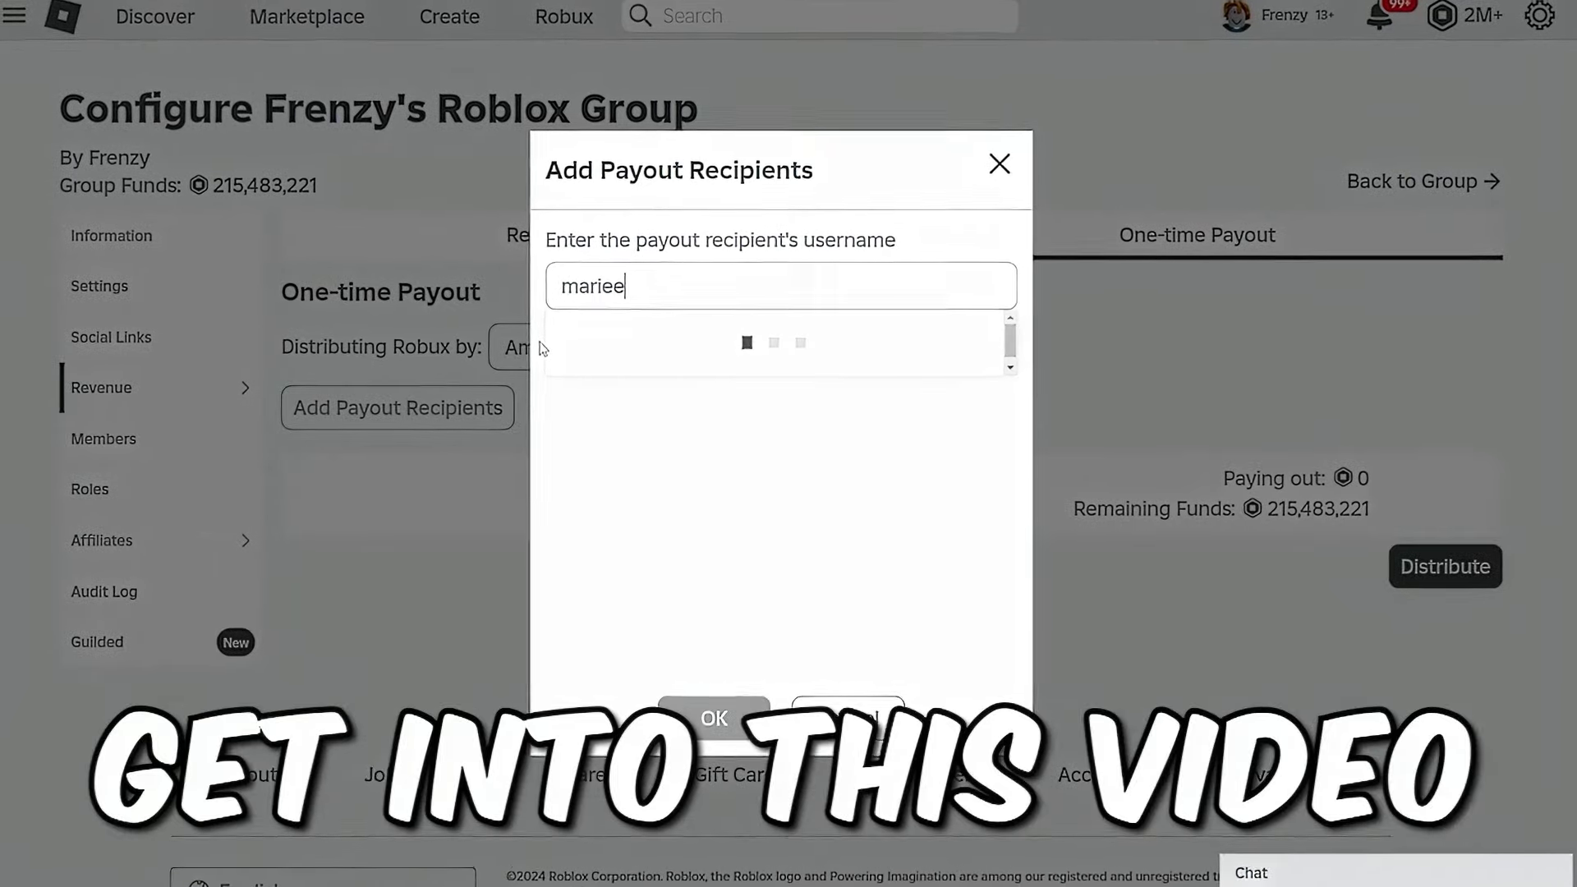
left_click(616, 343)
type("100000")
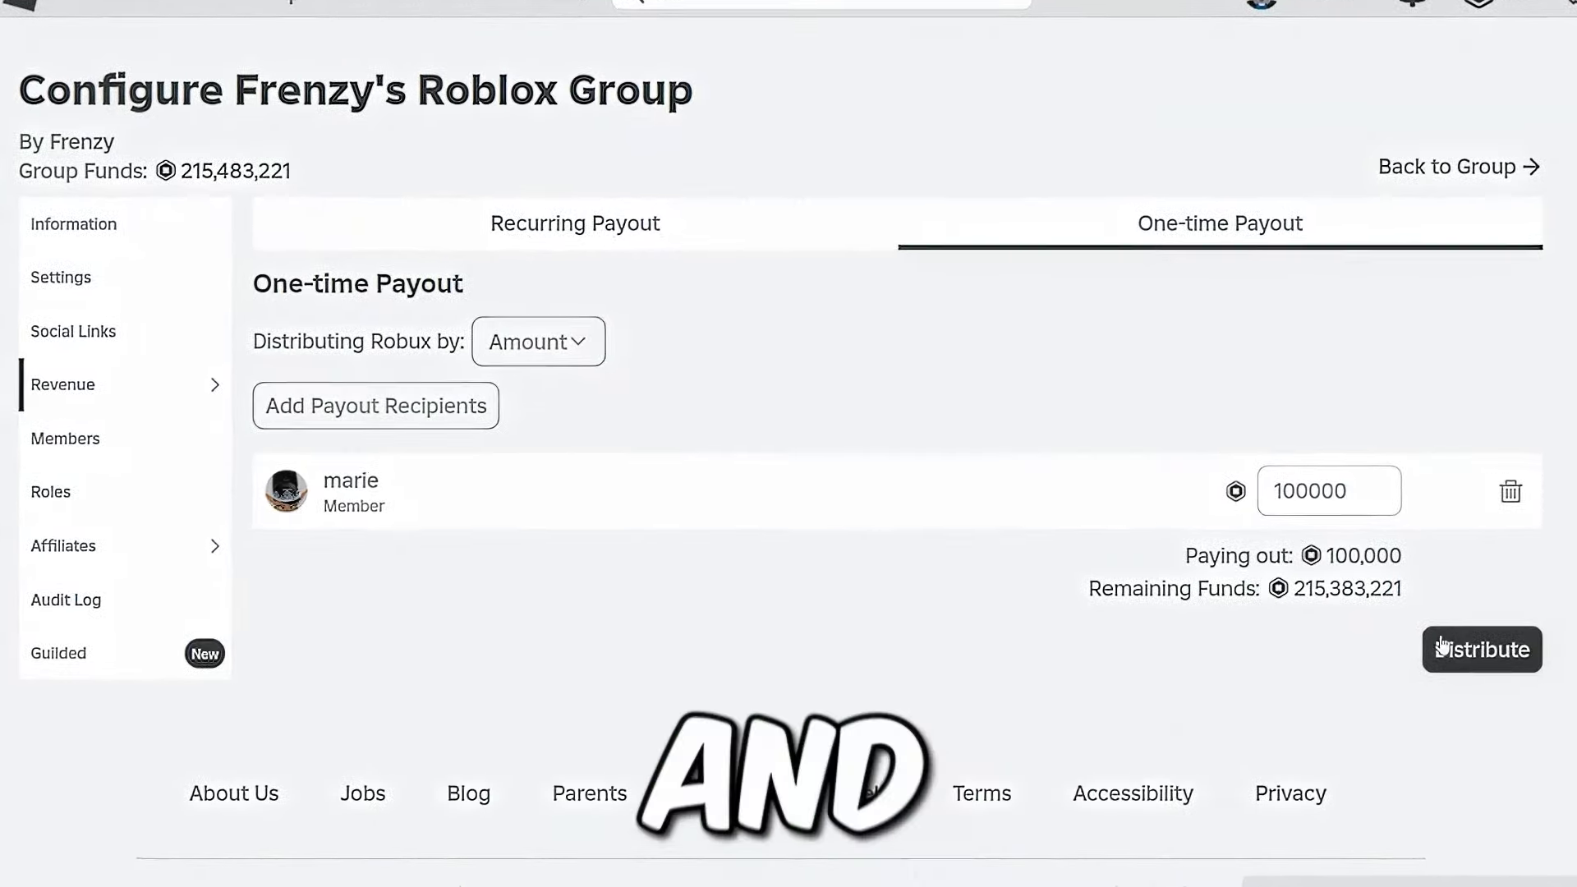
left_click(1441, 646)
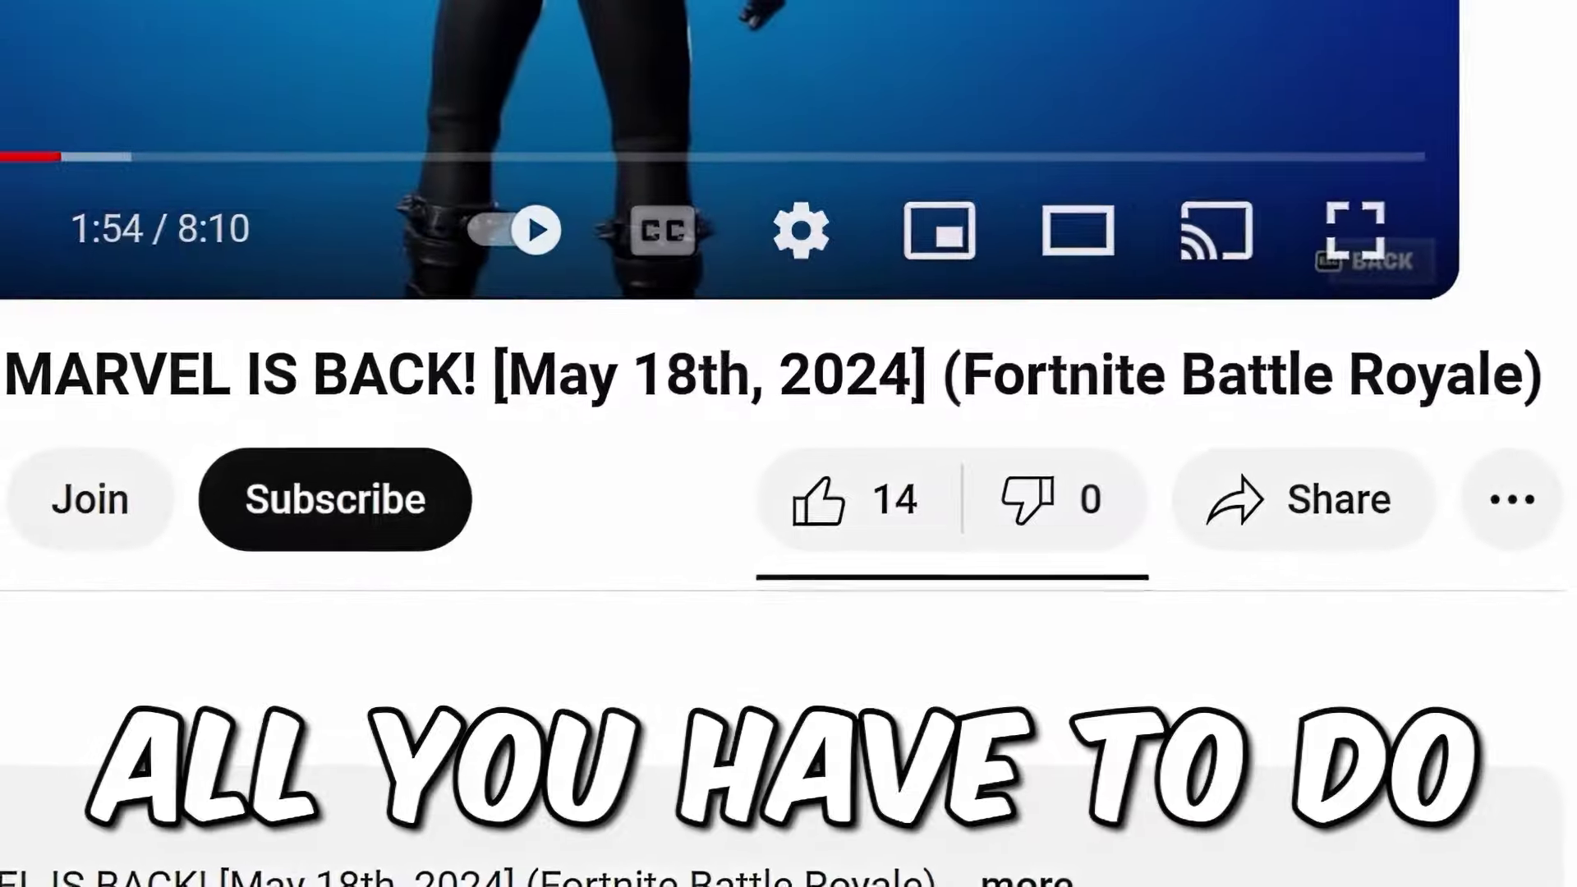
Like the video and subscribe to the channel with All notifications
left_click(827, 505)
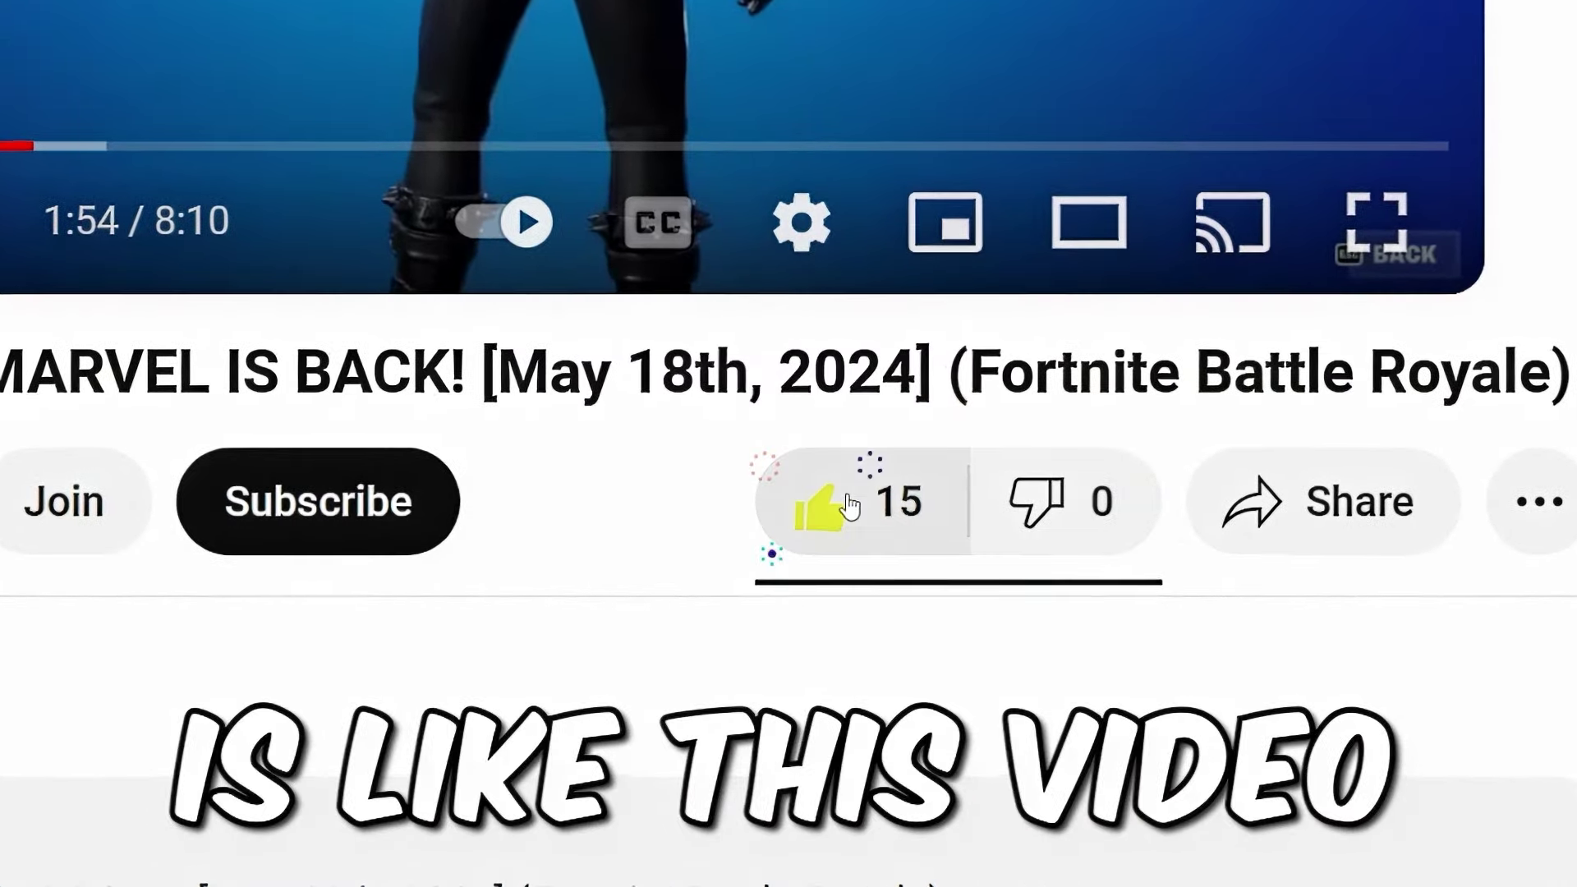
left_click(284, 505)
left_click(374, 524)
left_click(695, 527)
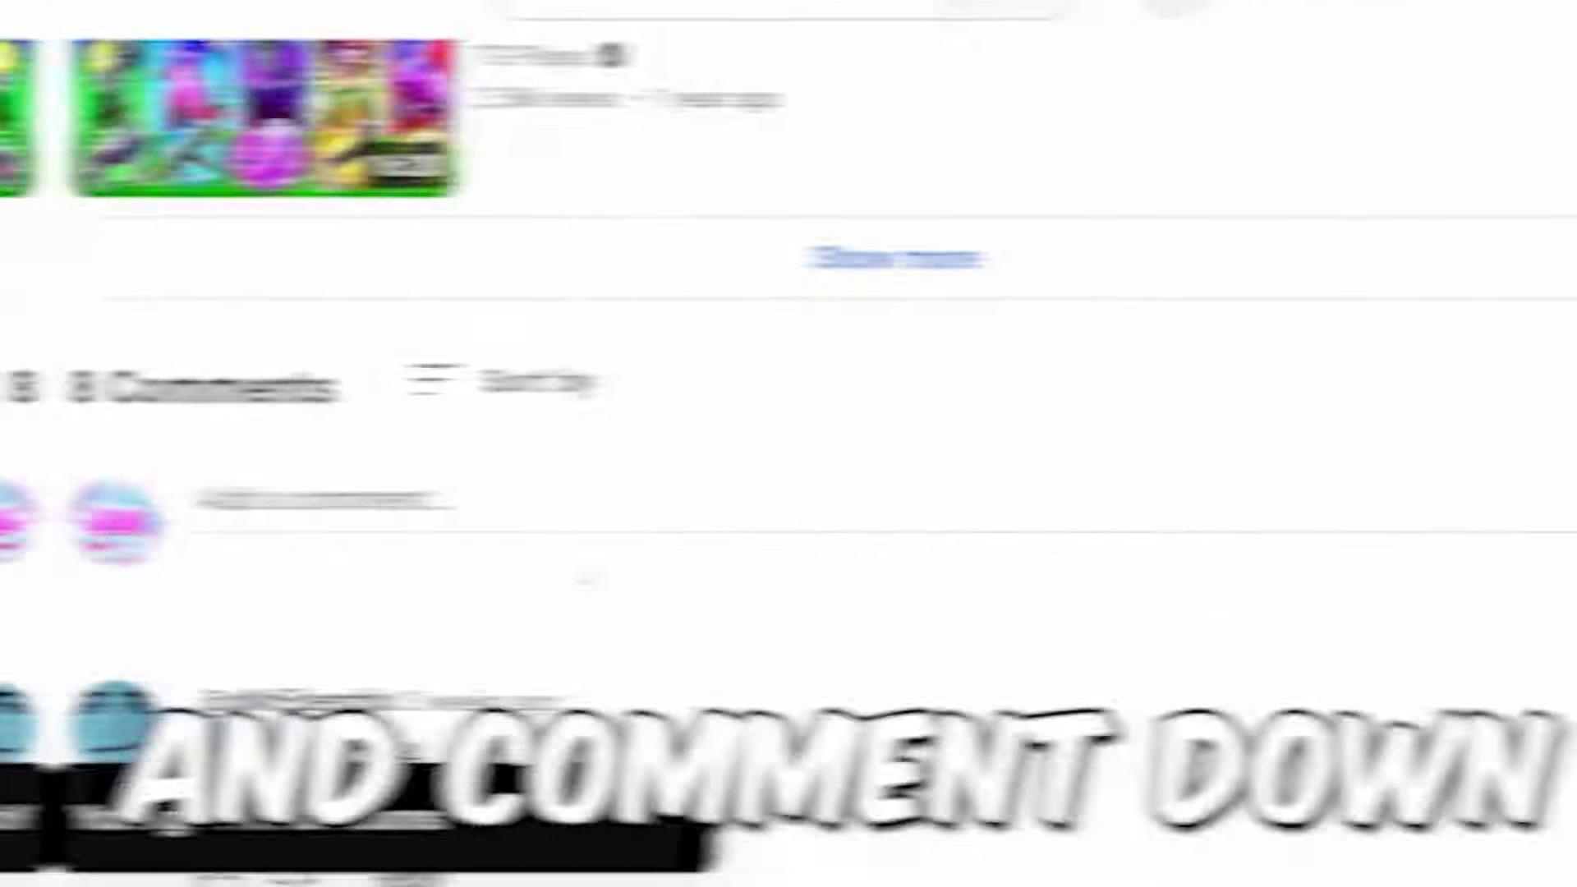
Post a comment on the video containing the account's username
left_click(533, 501)
type("FrenzyRoblox")
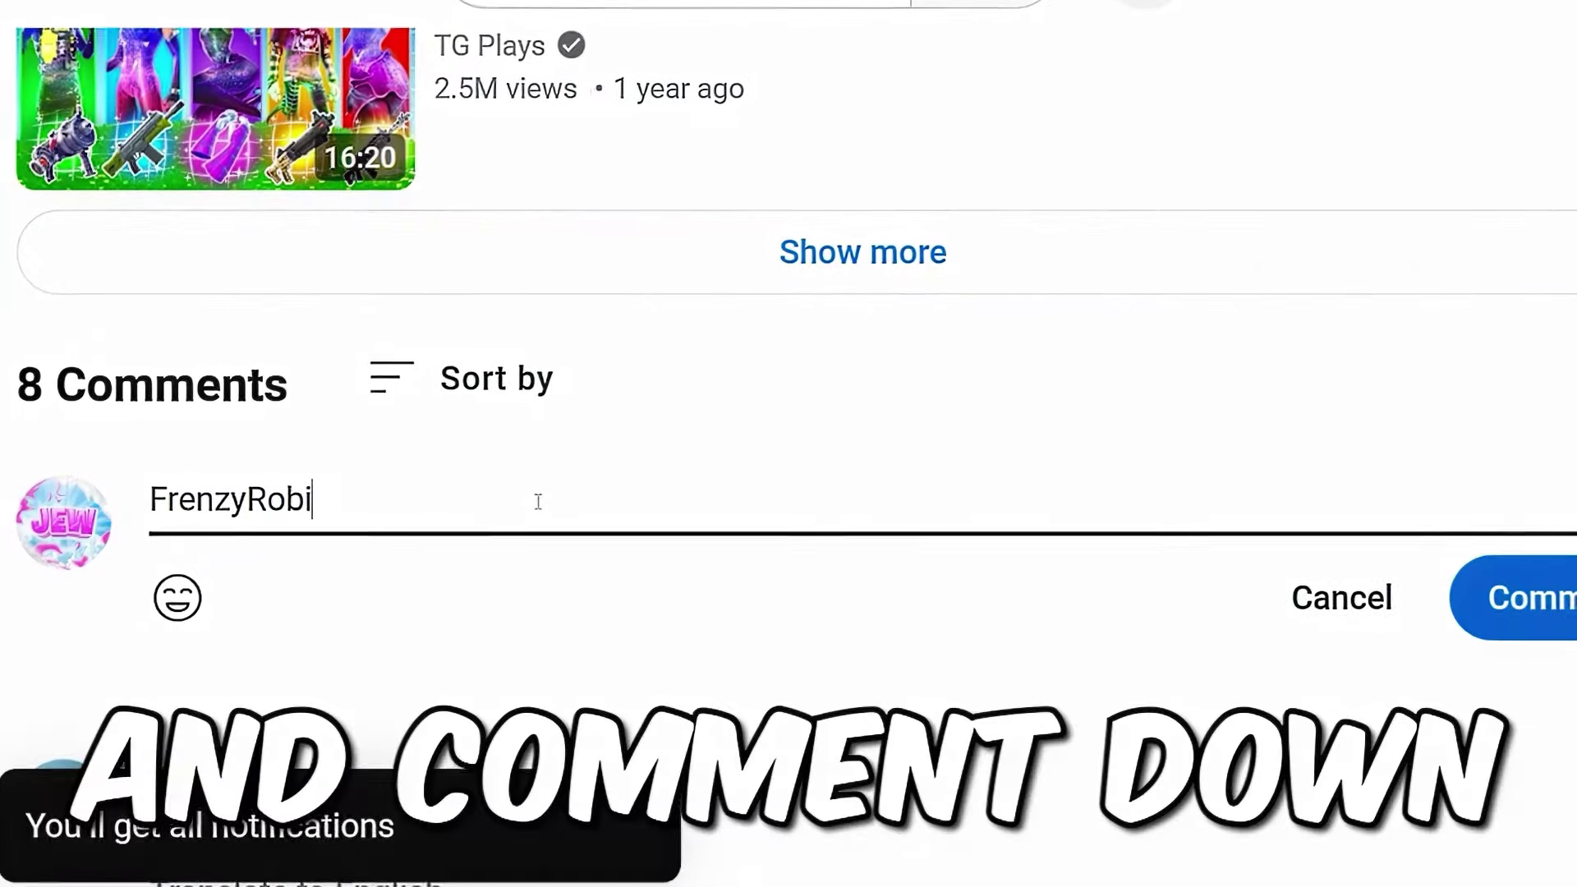
left_click(1511, 598)
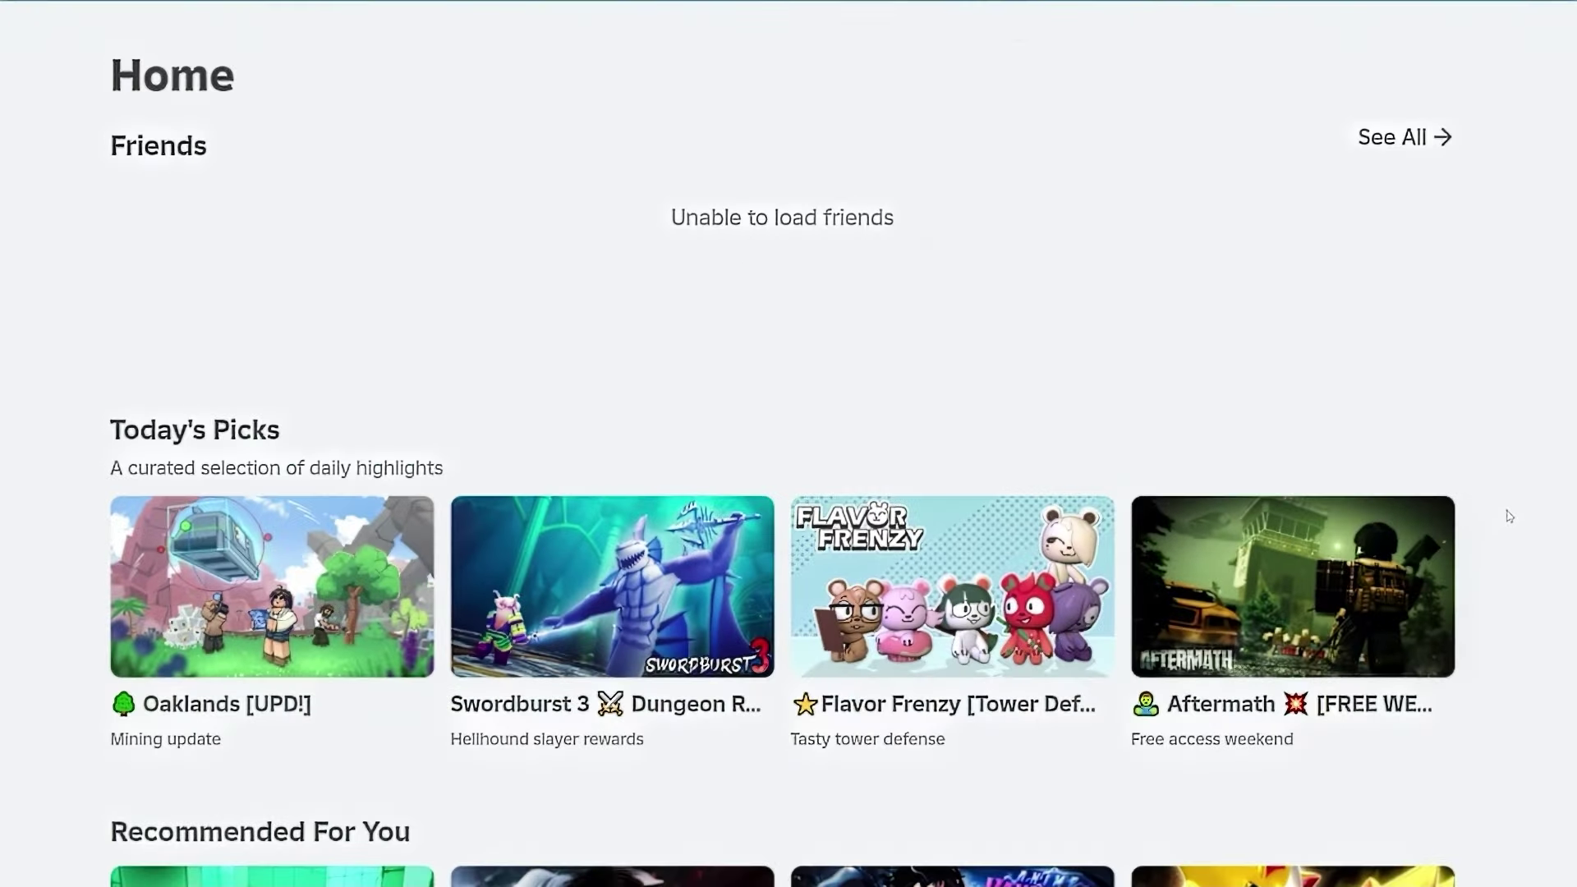
Go from the Roblox Home page footer to the About Us company page
scroll(1510, 516, "down", 12)
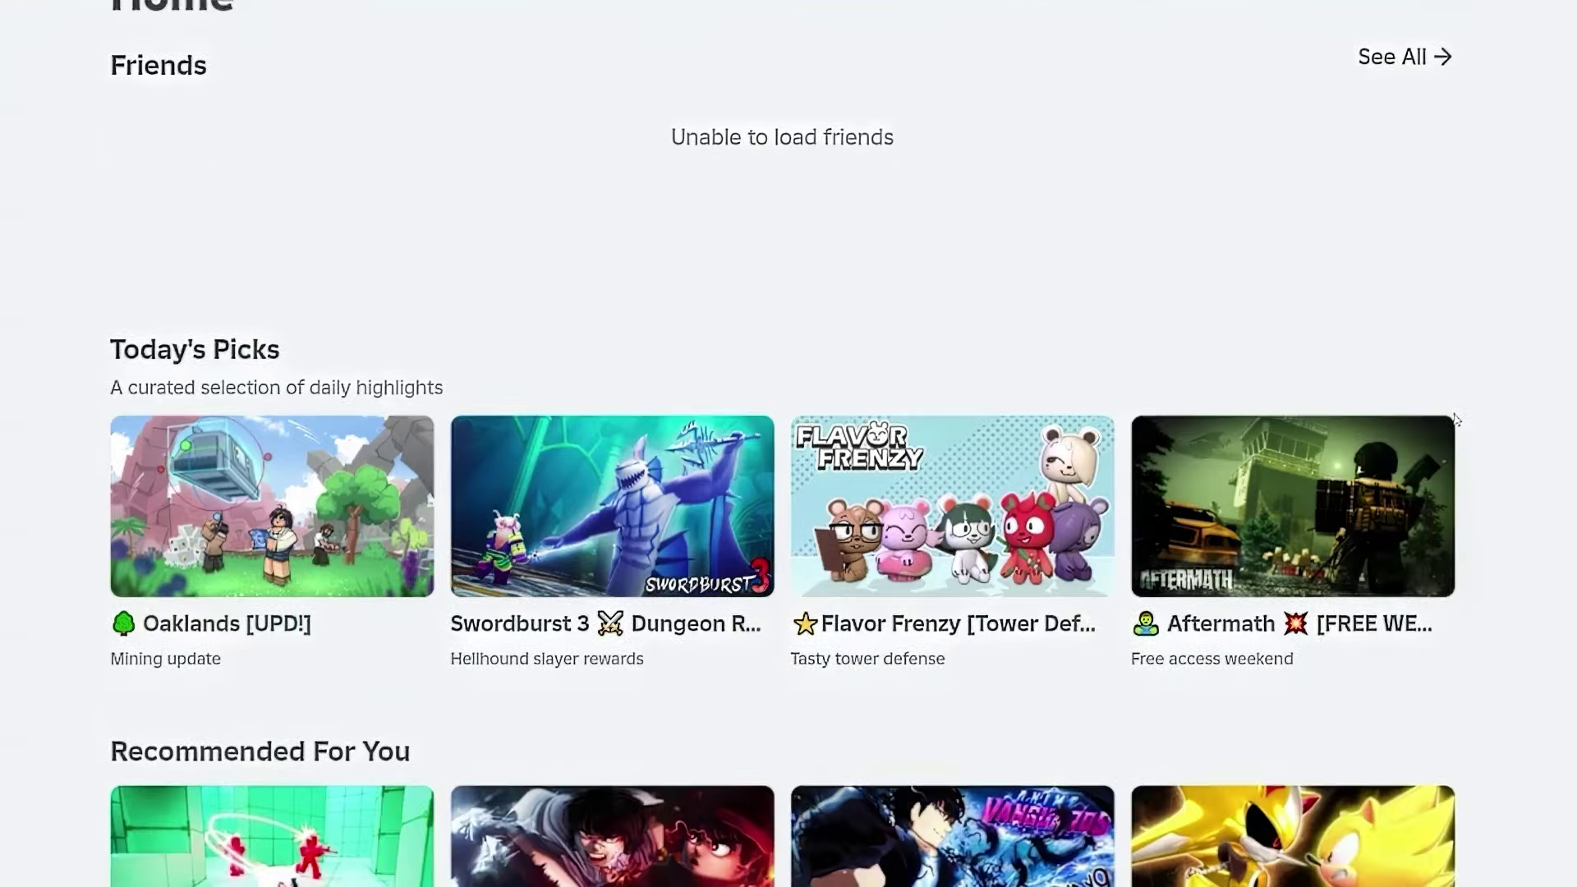
scroll(1457, 418, "down", 20)
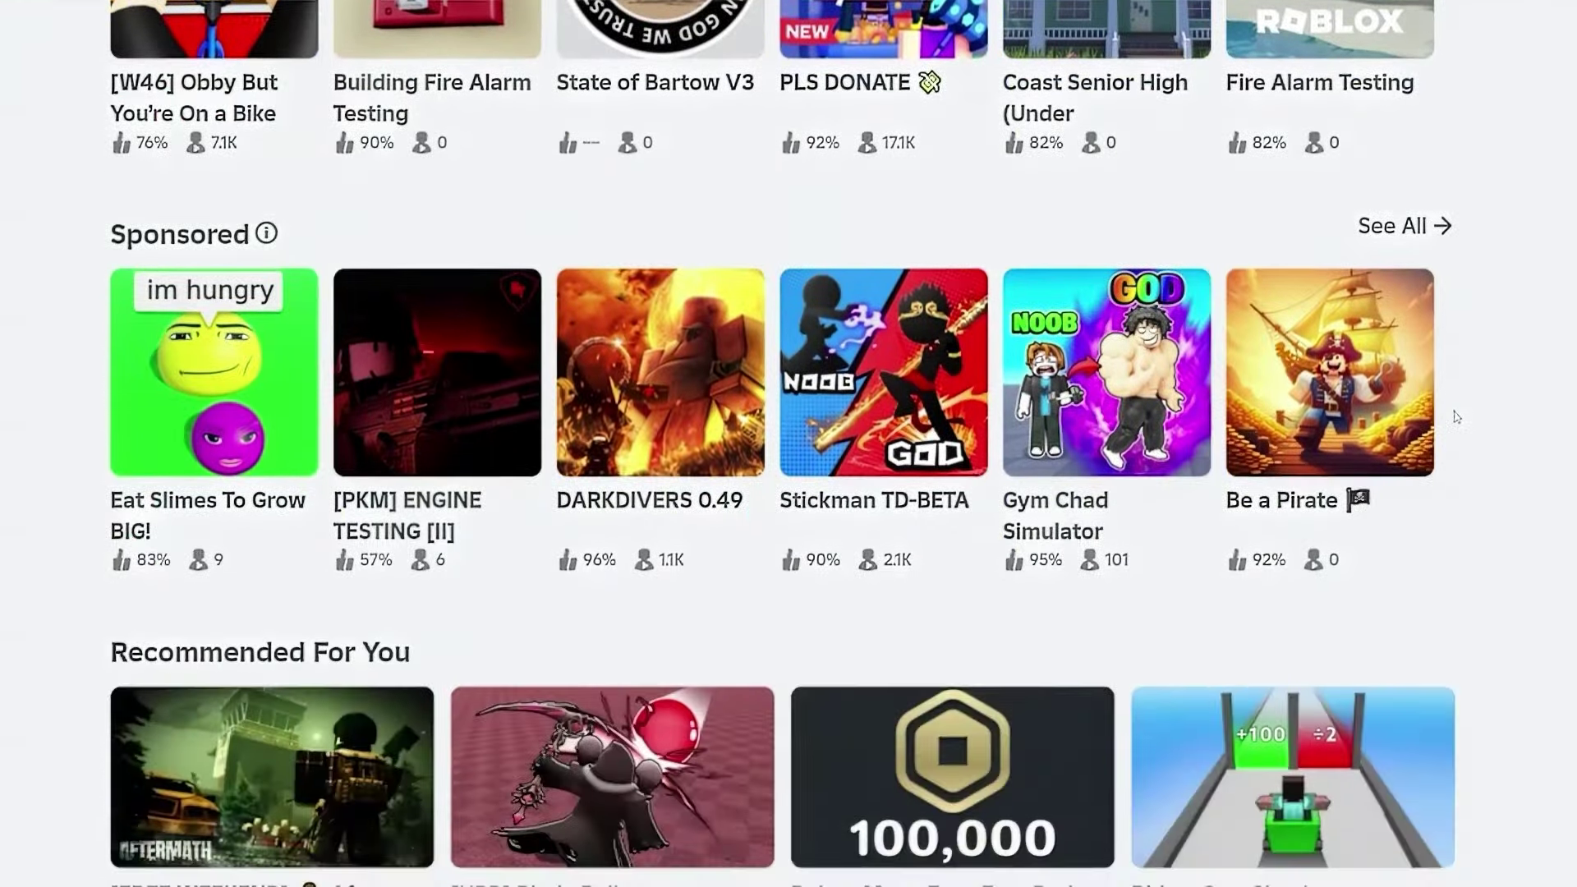
scroll(1428, 400, "down", 20)
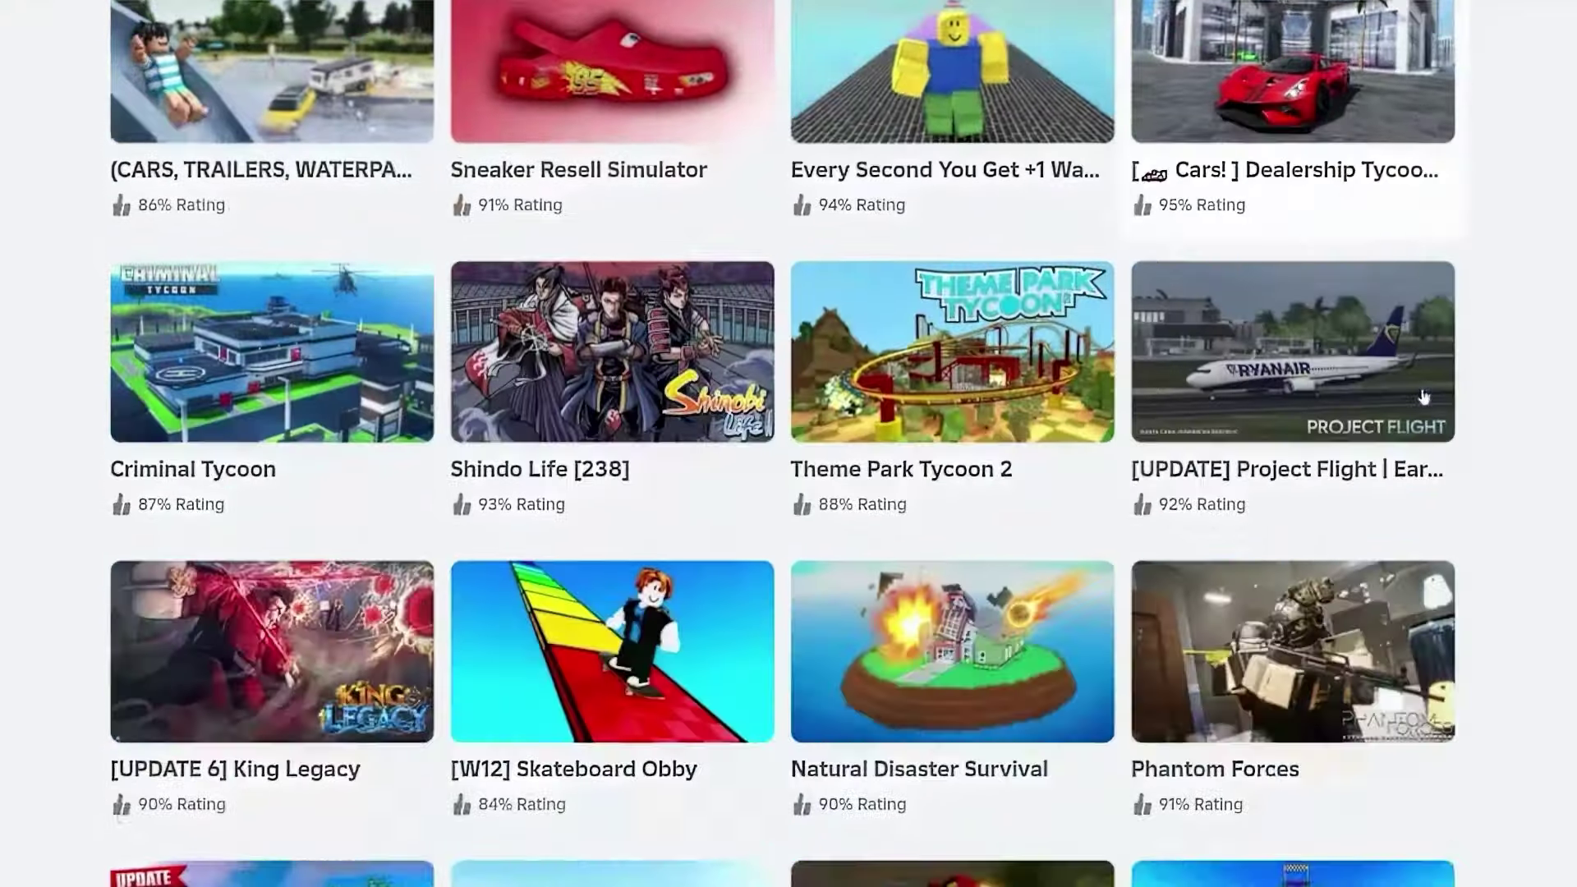
scroll(1425, 393, "down", 20)
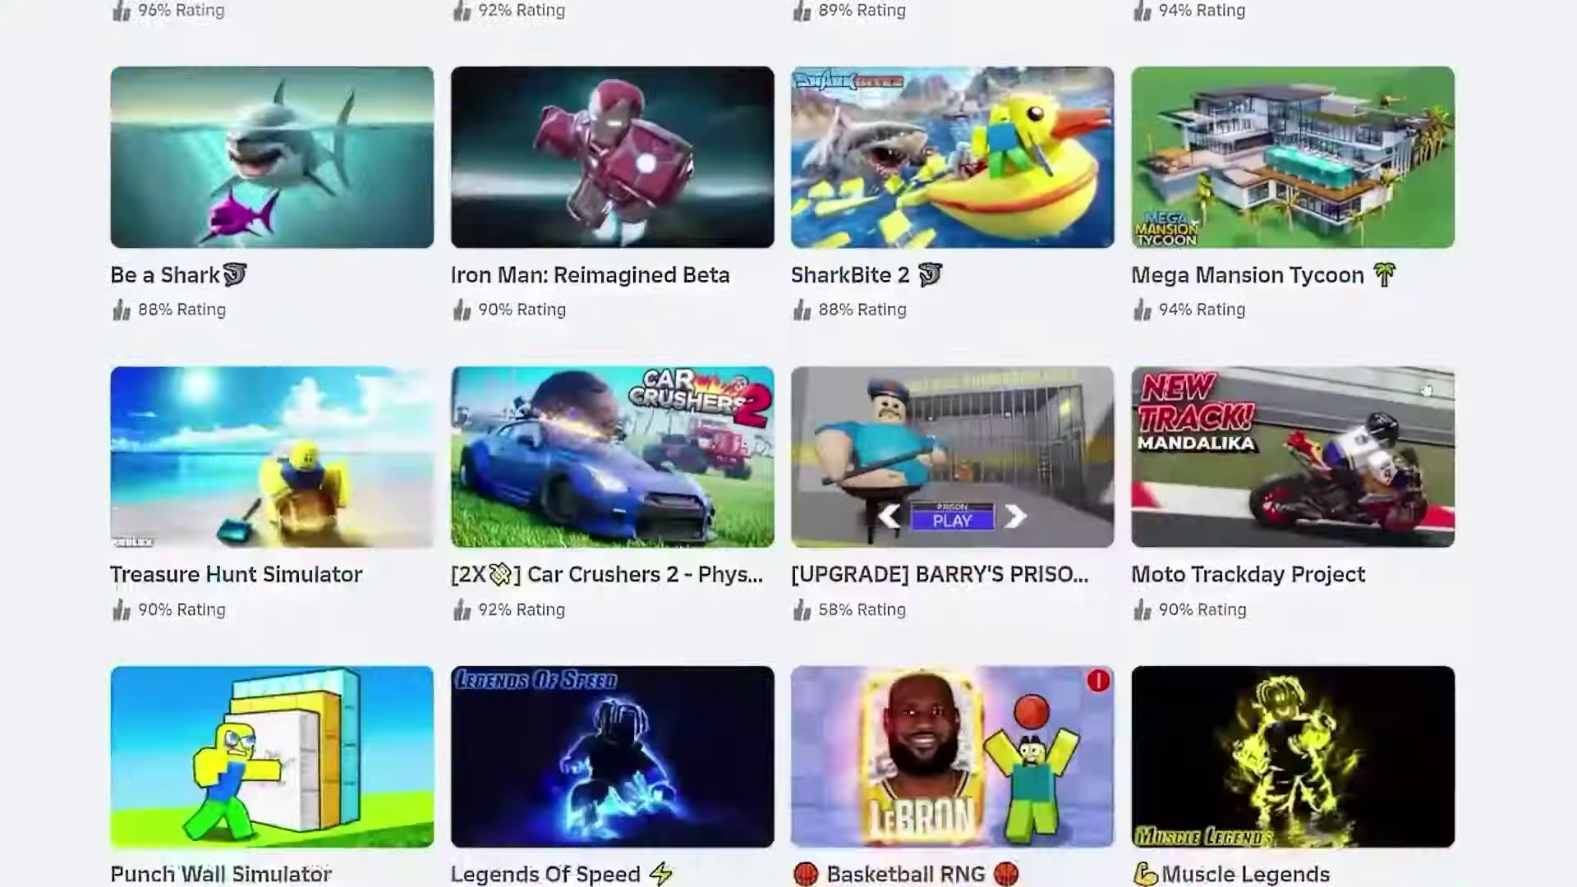
scroll(1428, 380, "down", 20)
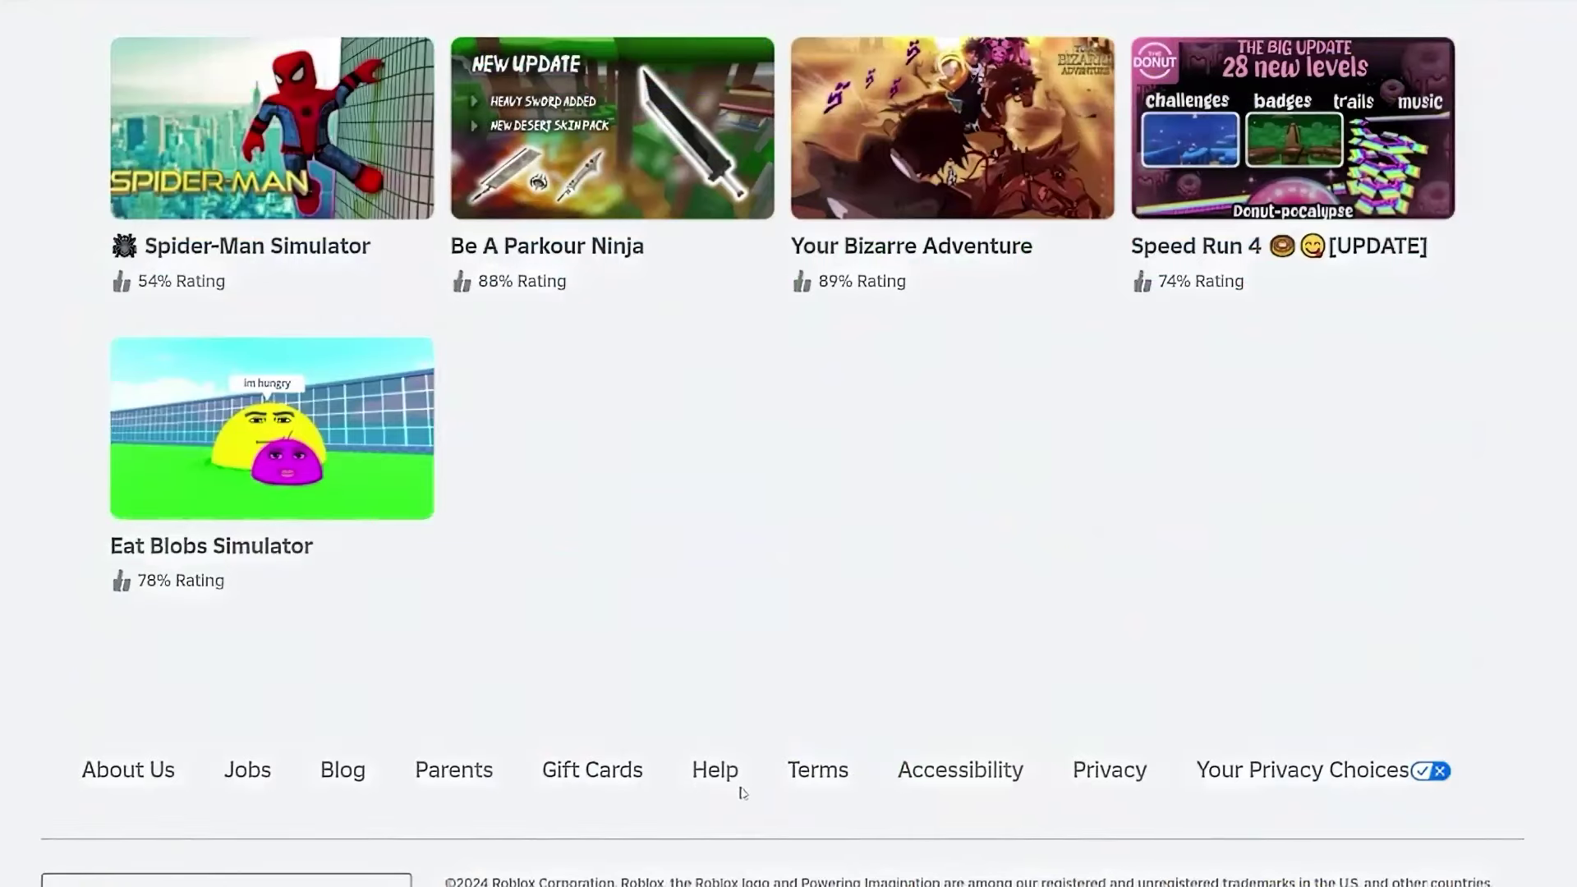
left_click(100, 776)
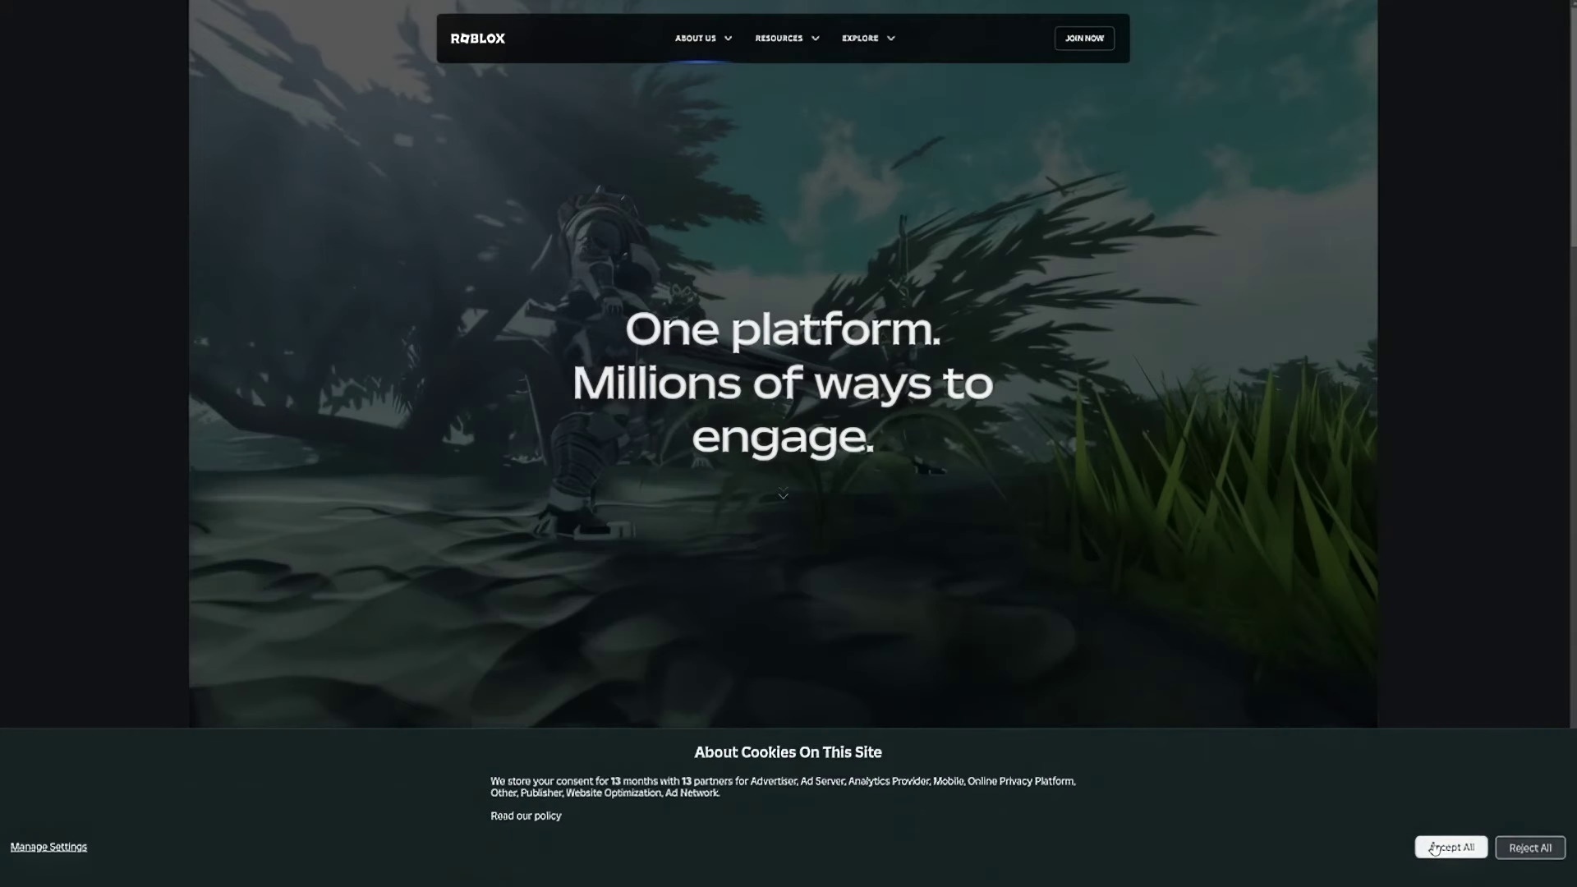
Accept all cookies and go to Help Center from the Resources menu
left_click(1433, 848)
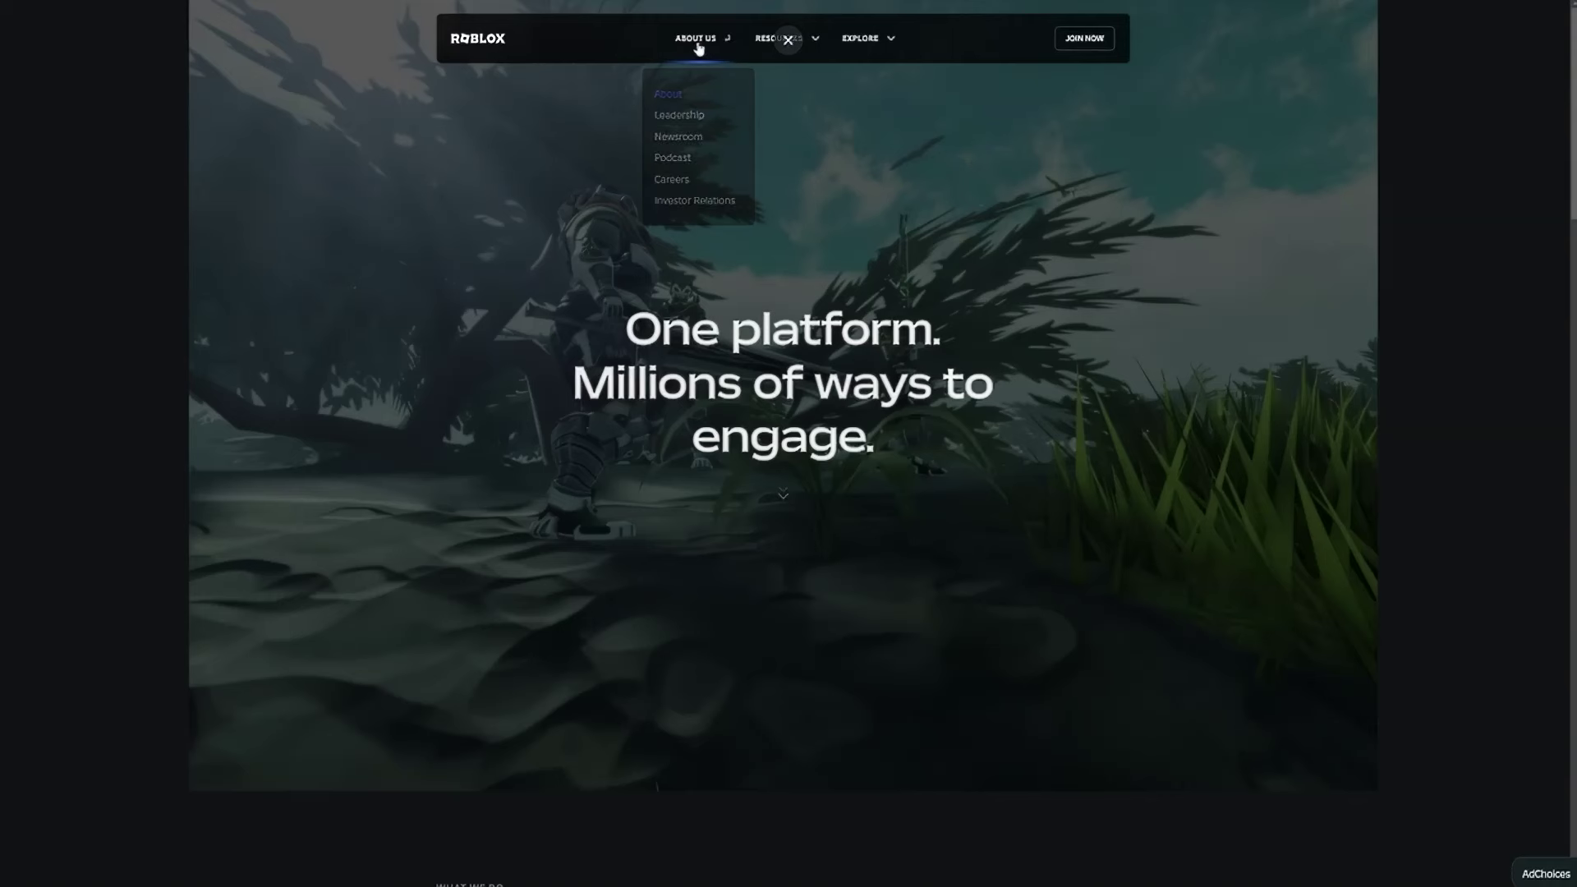
left_click(764, 43)
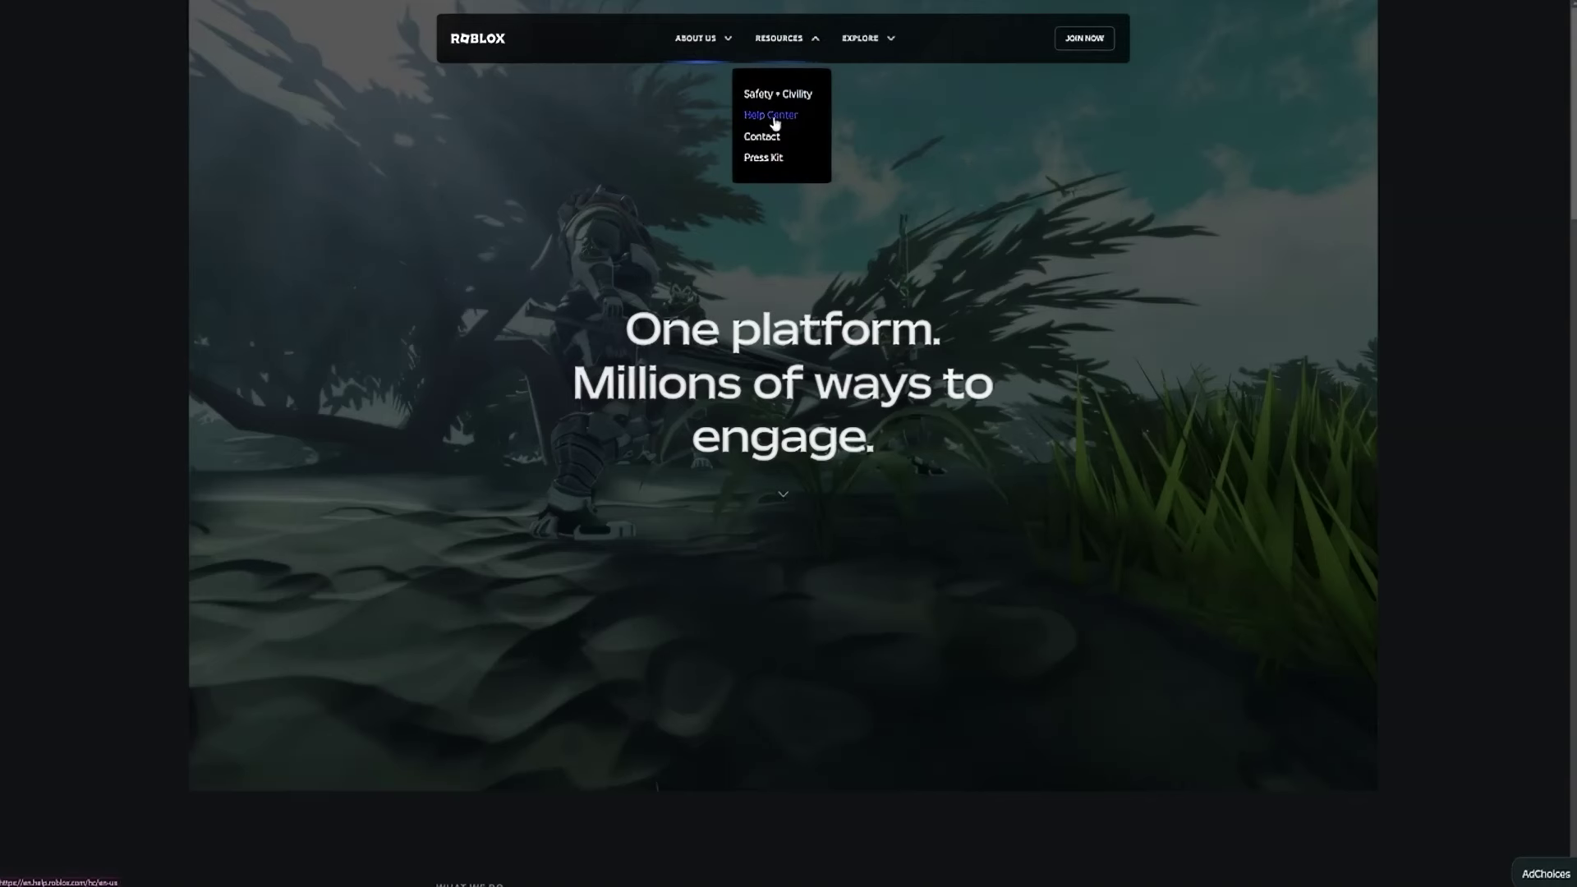
left_click(772, 116)
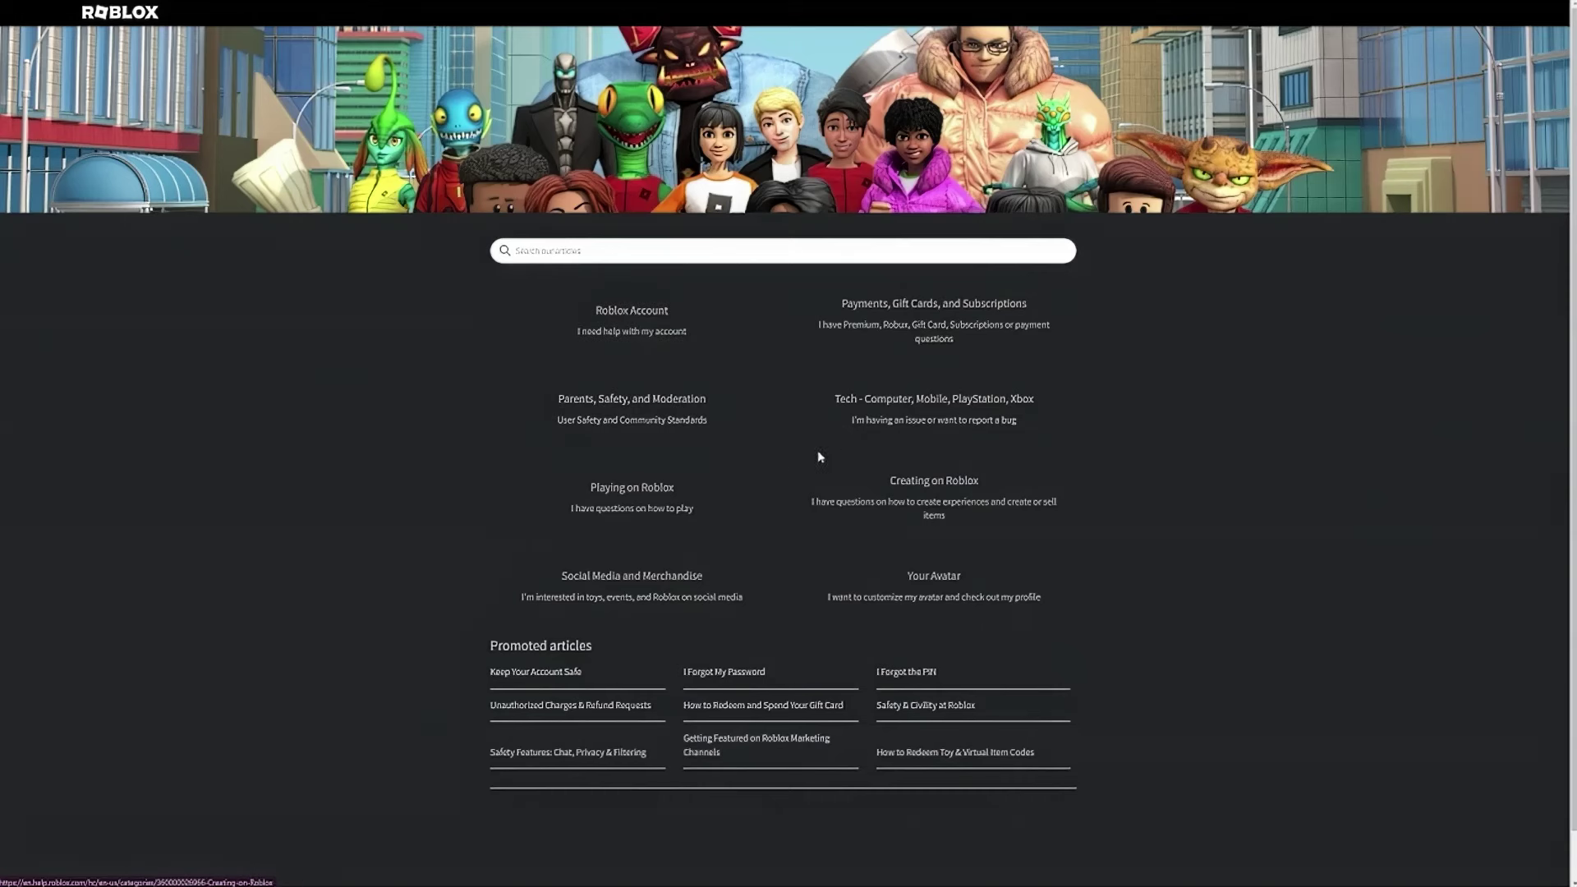
Browse Roblox Account > Account Settings to 'How Do I Change My Age?' and follow its contact-support link
left_click(642, 324)
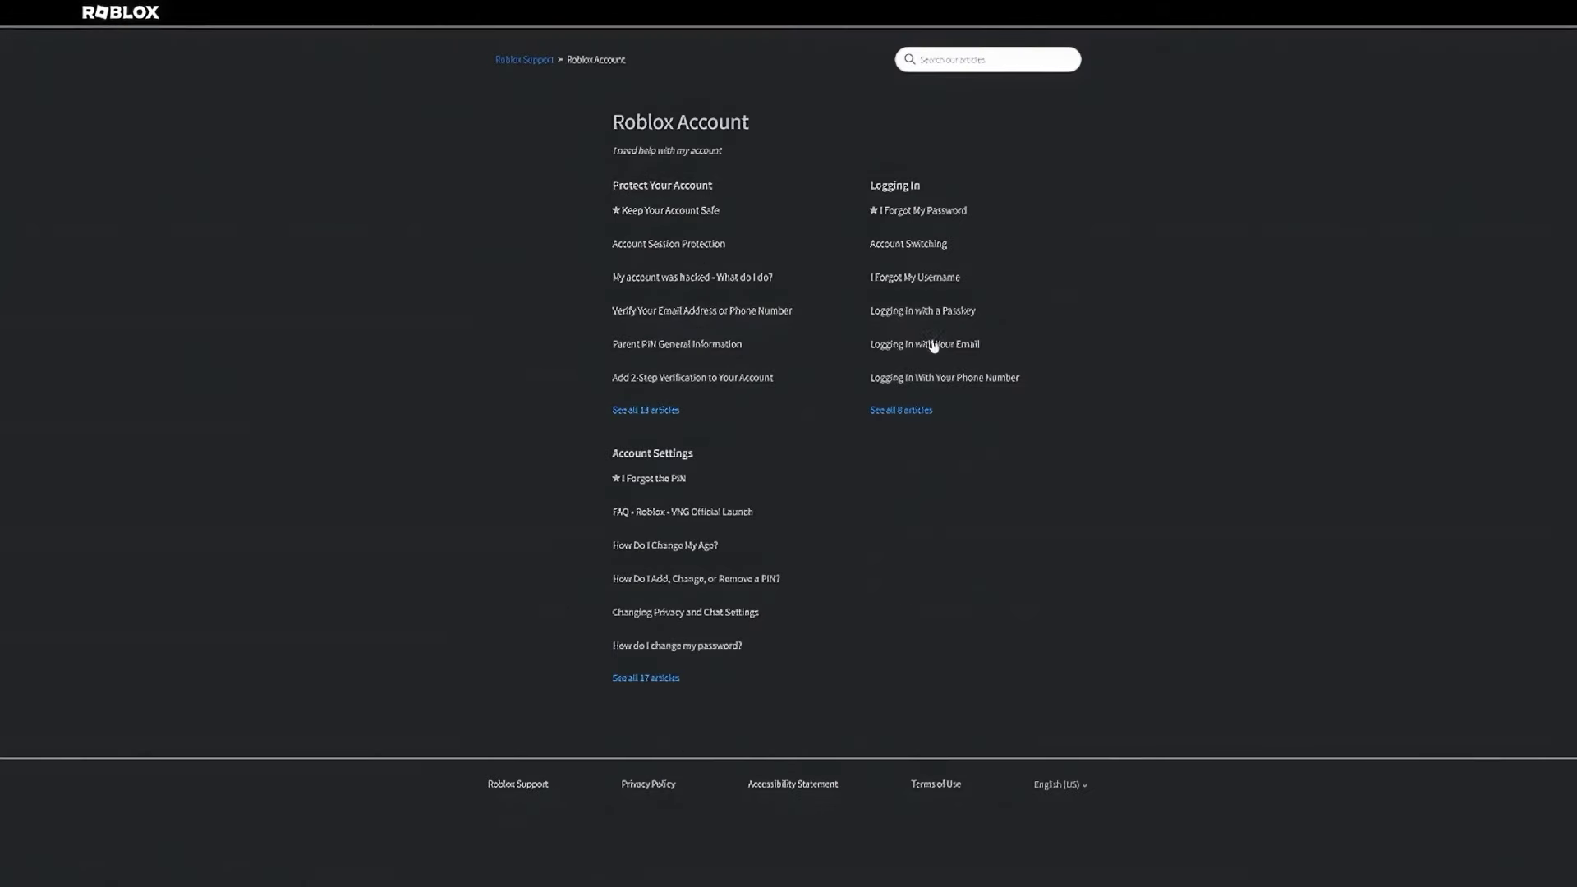
left_click(646, 410)
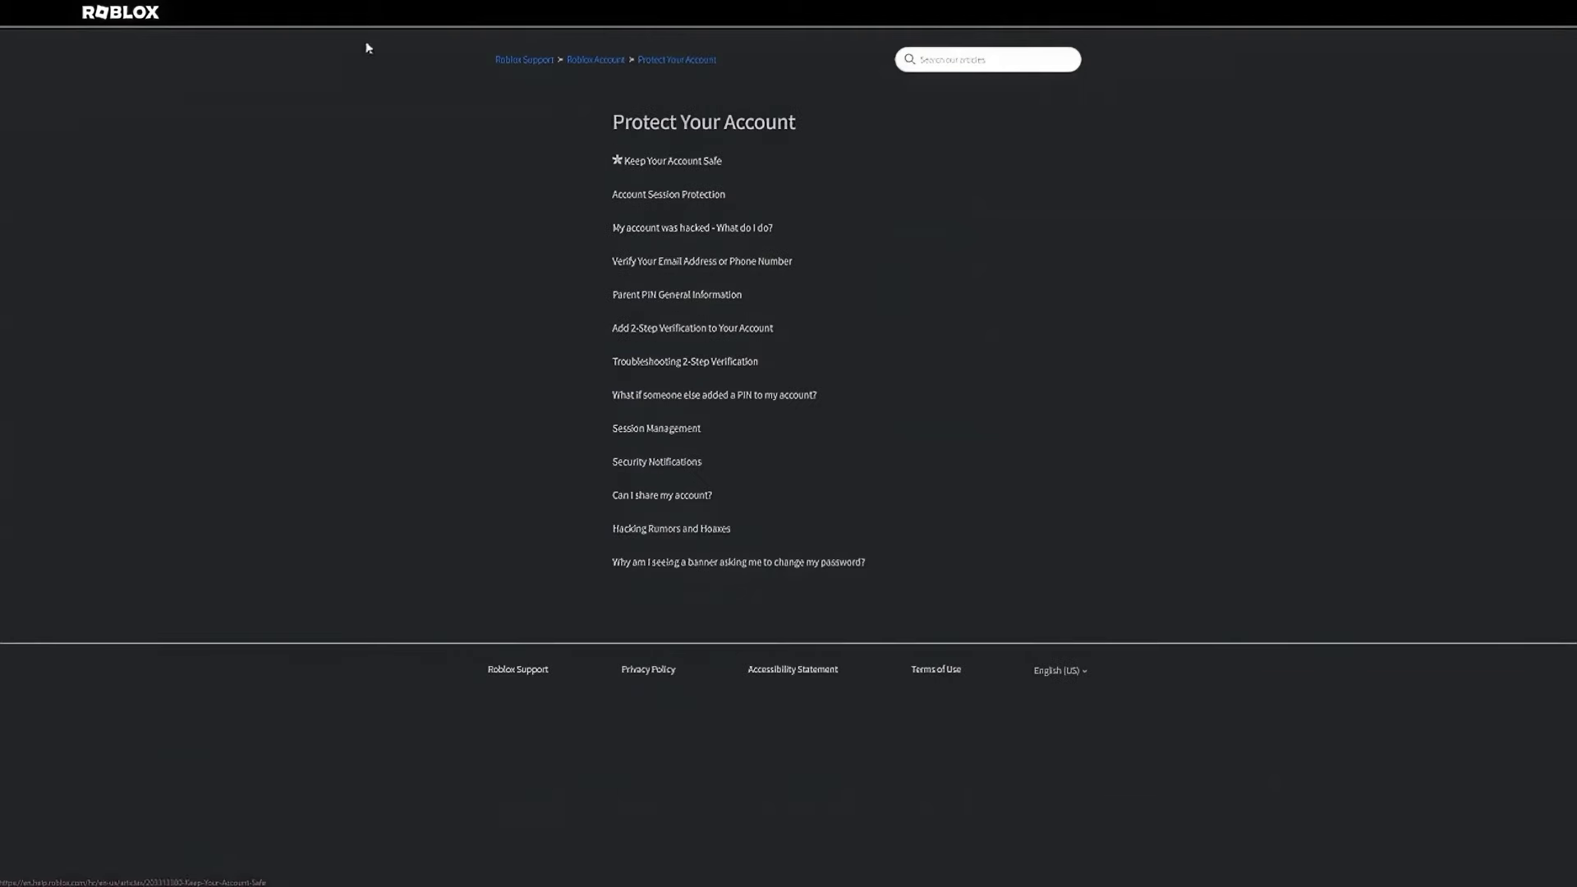
left_click(524, 60)
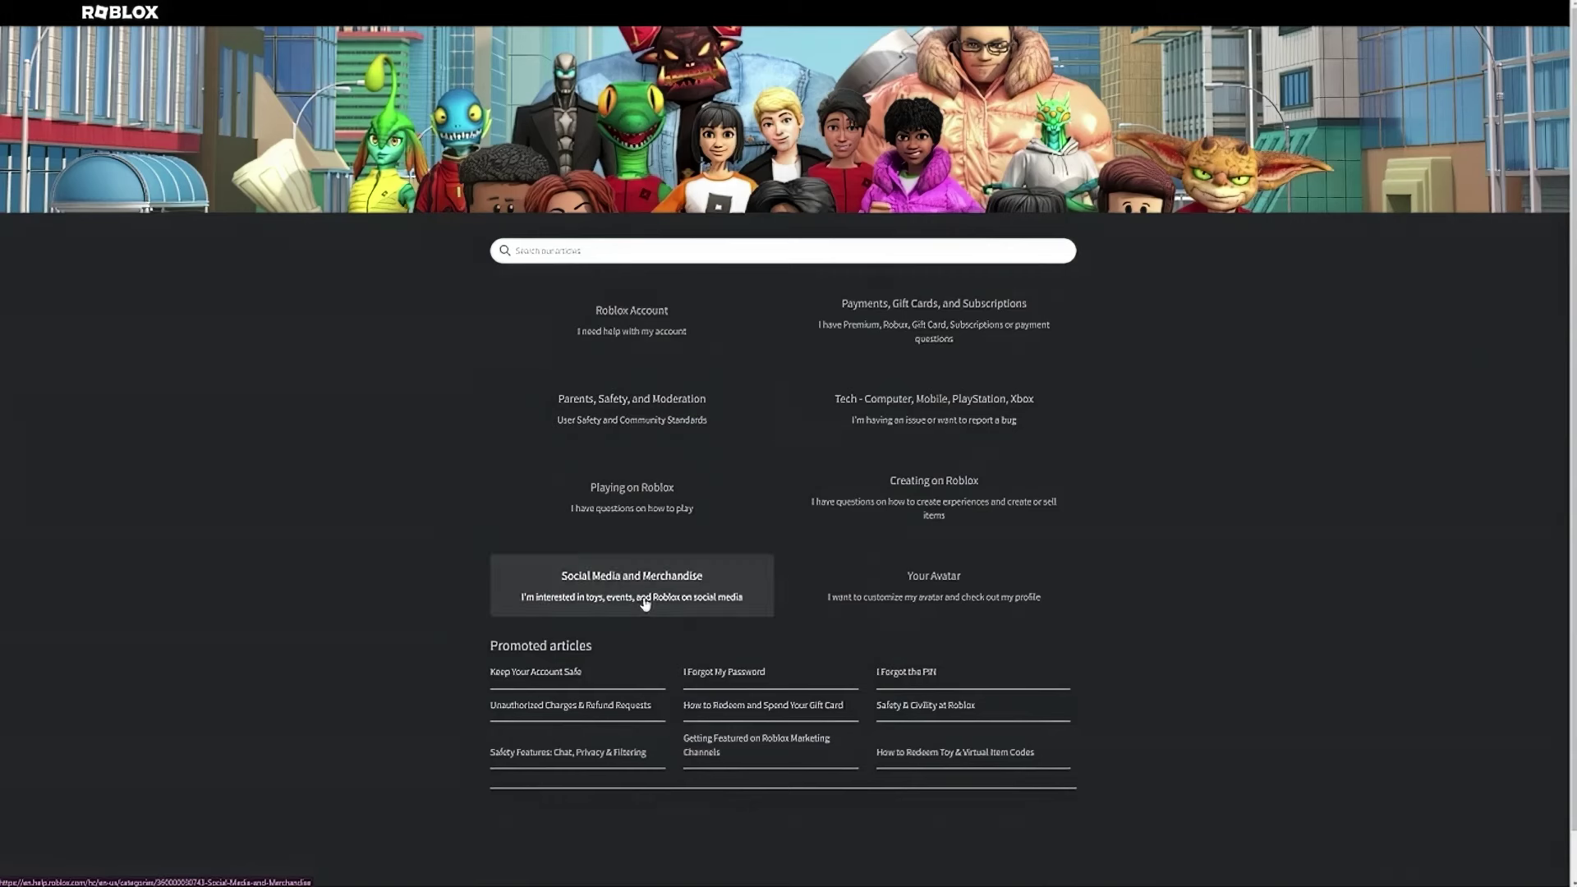
left_click(605, 312)
left_click(661, 679)
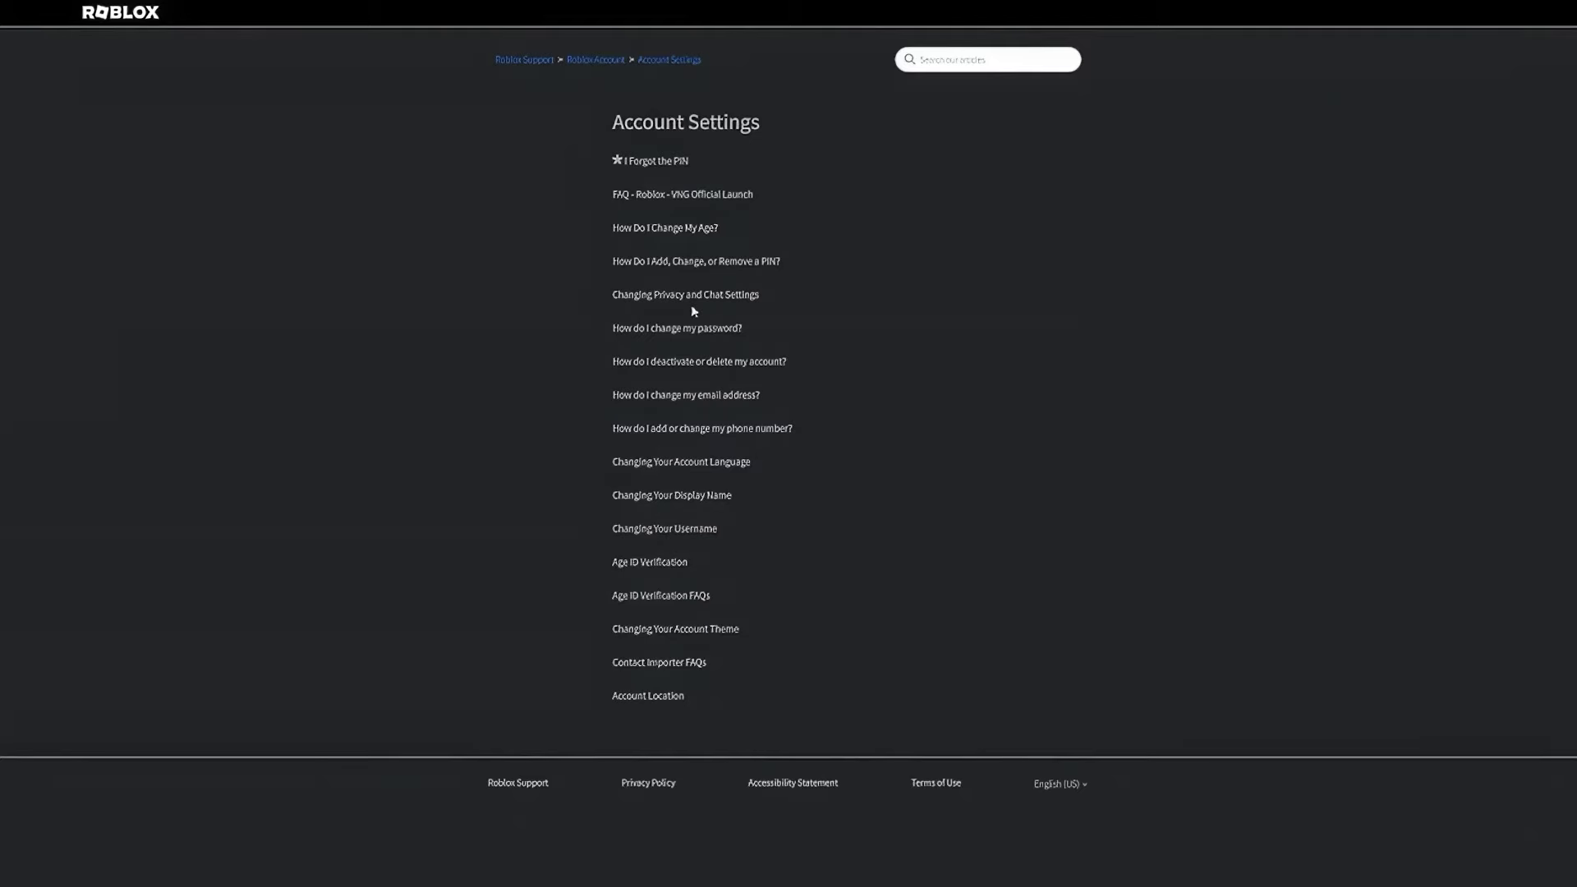
left_click(678, 232)
scroll(660, 306, "down", 2)
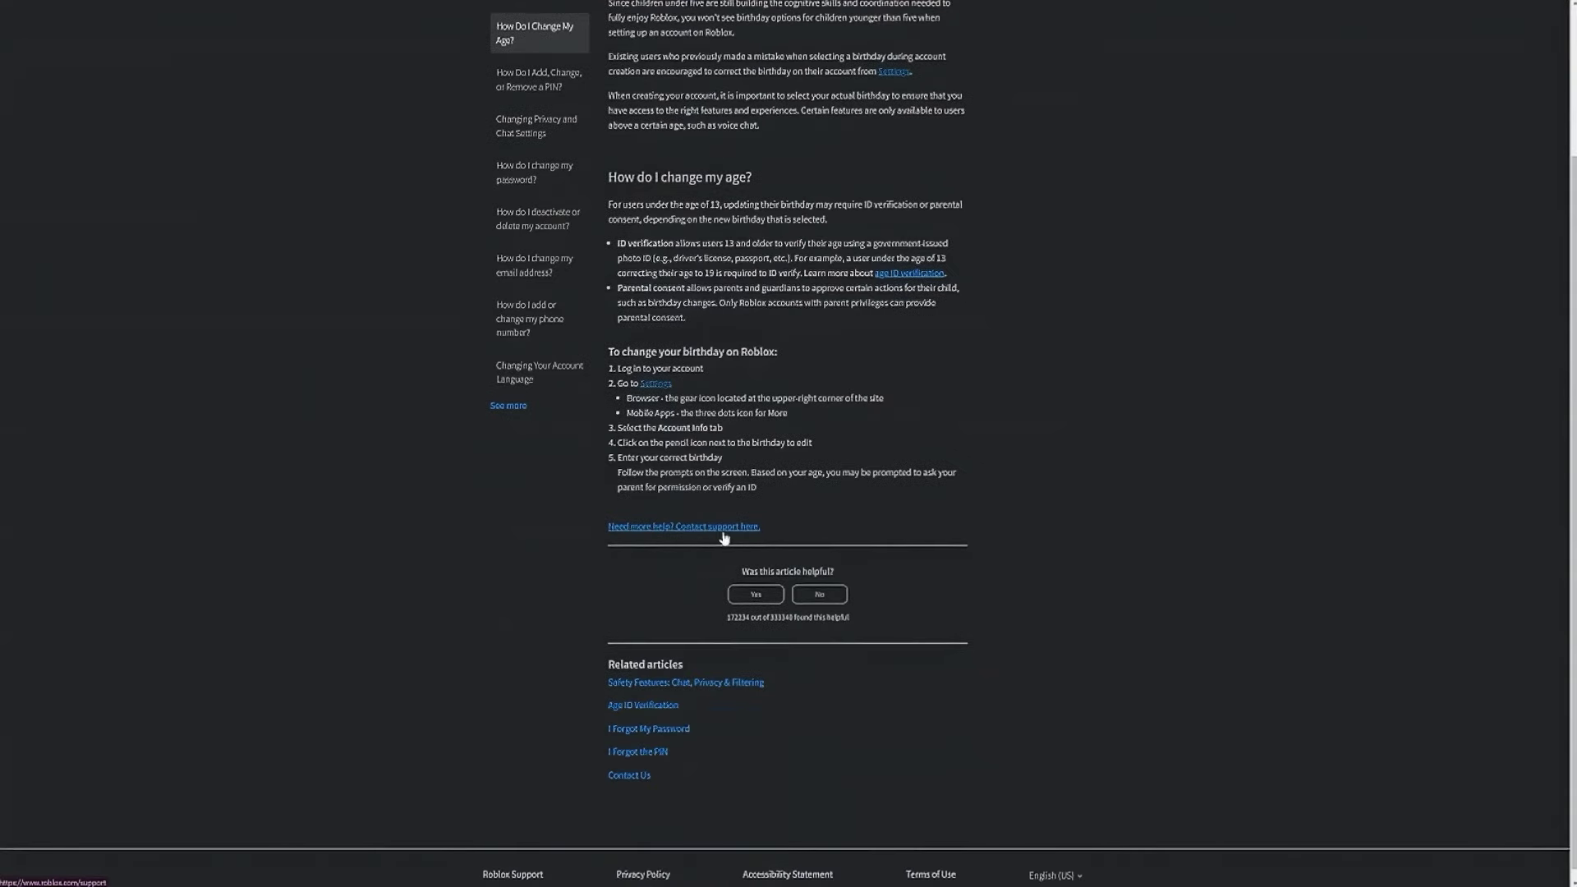
left_click(726, 536)
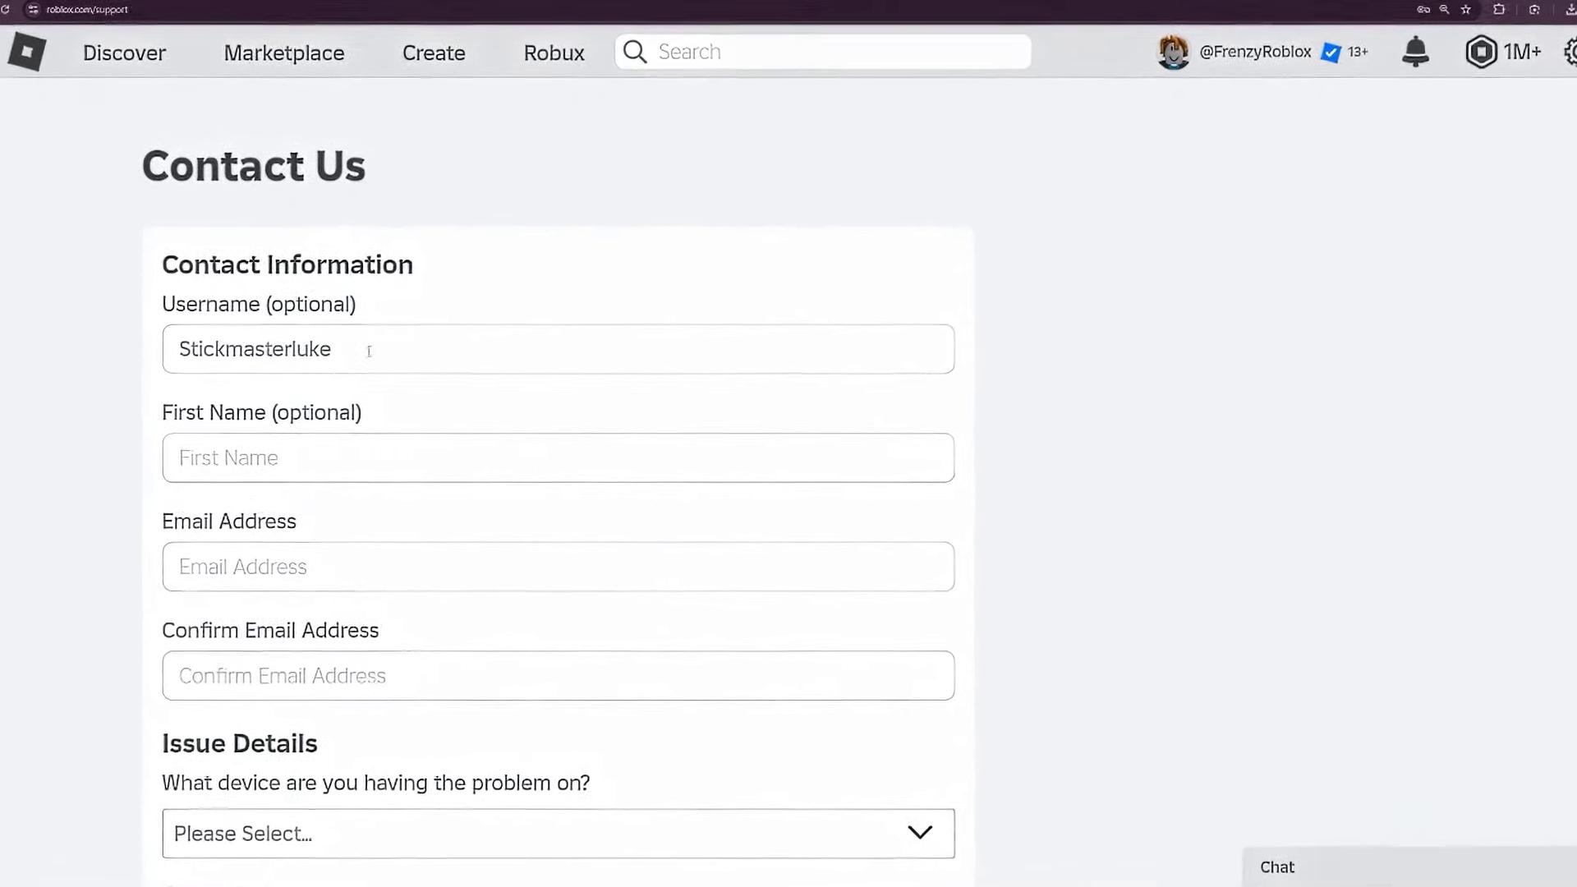
Replace the prefilled username on the Contact Us form with the account's username
scroll(344, 351, "down", 1)
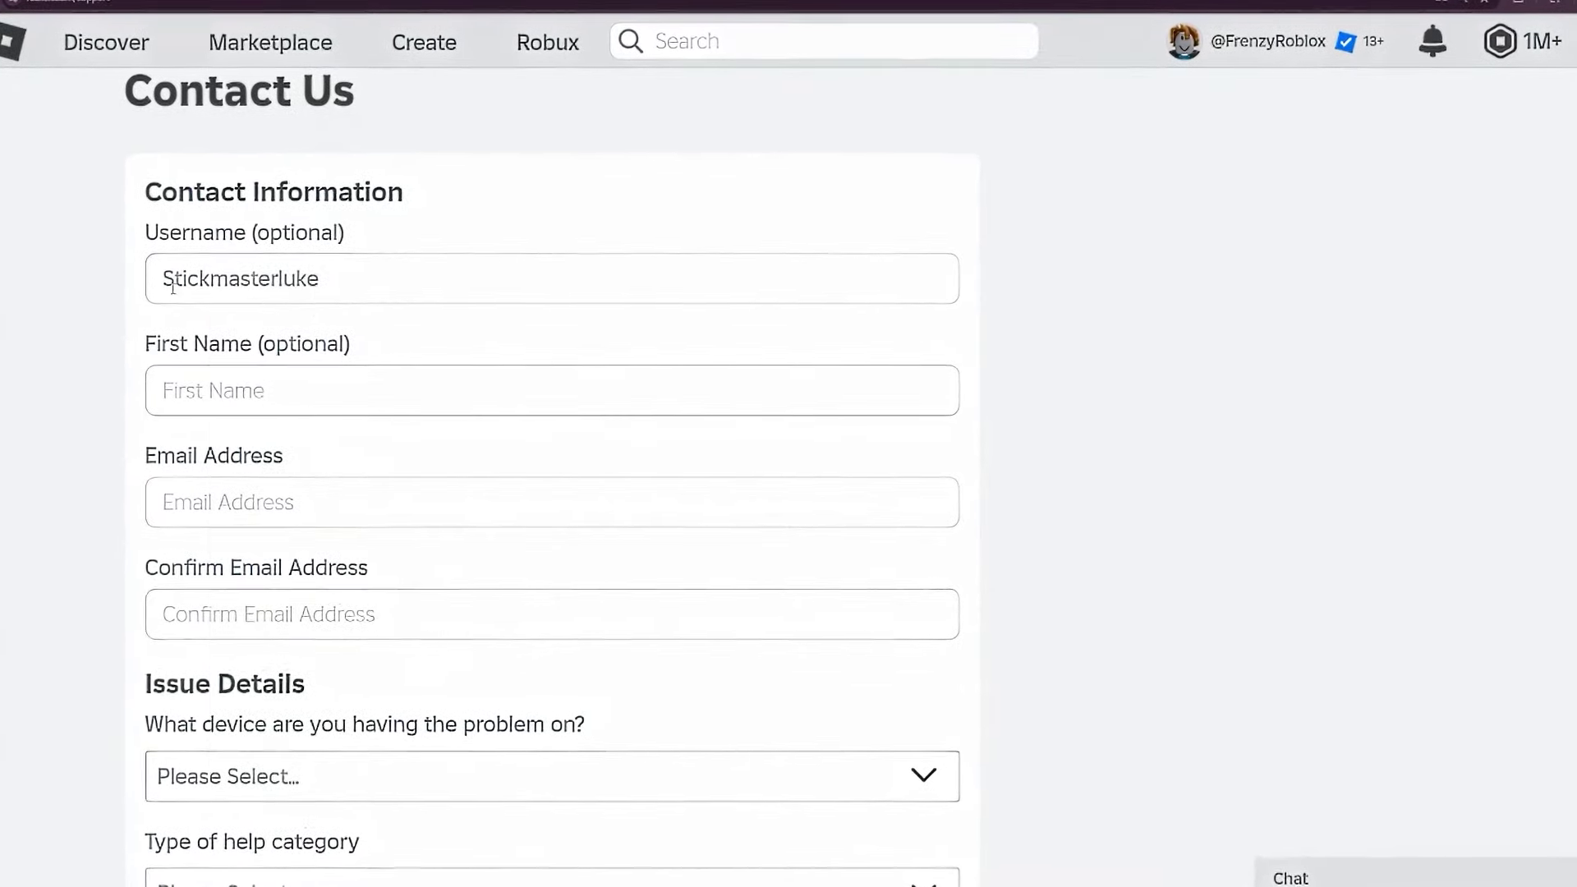
left_click_drag(176, 282, 351, 246)
left_click(398, 201)
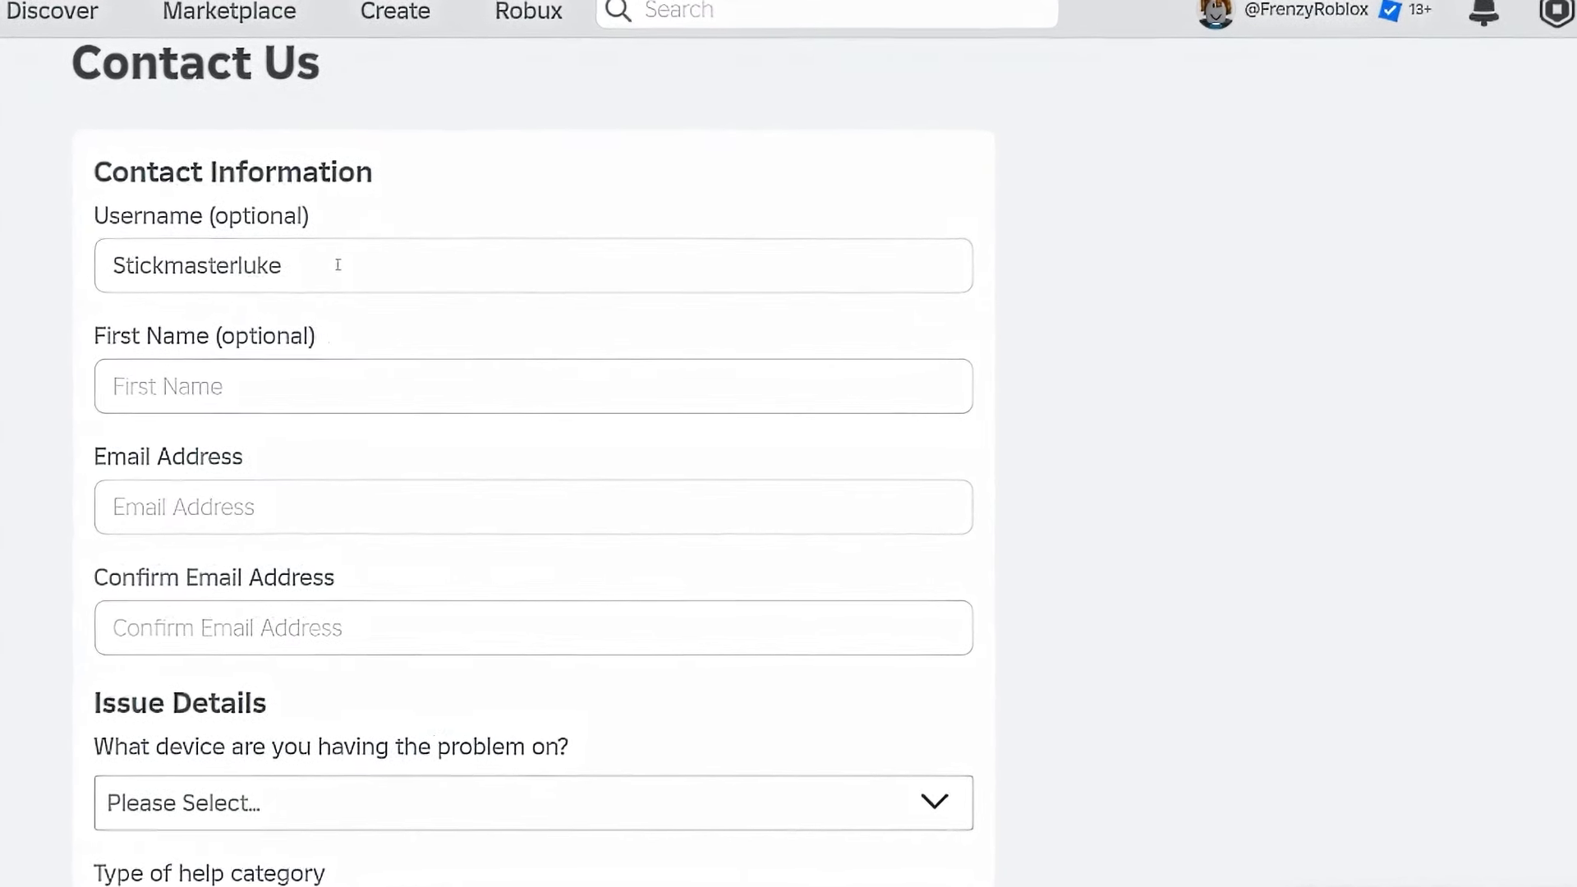
left_click_drag(329, 258, 61, 261)
key("BackSpace")
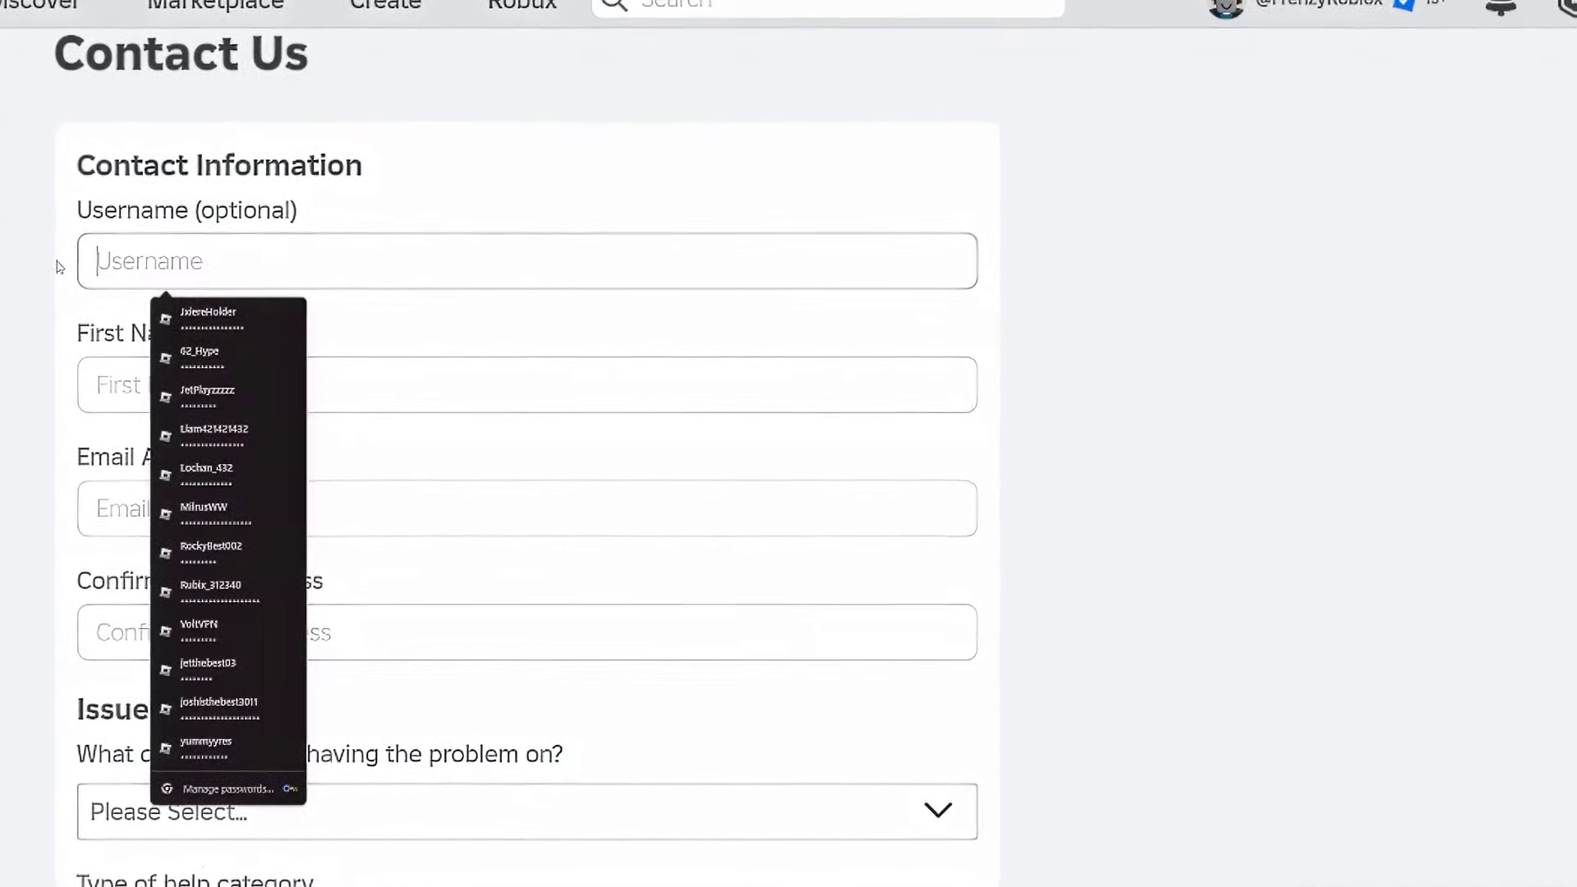
type("FrenzyRoblox")
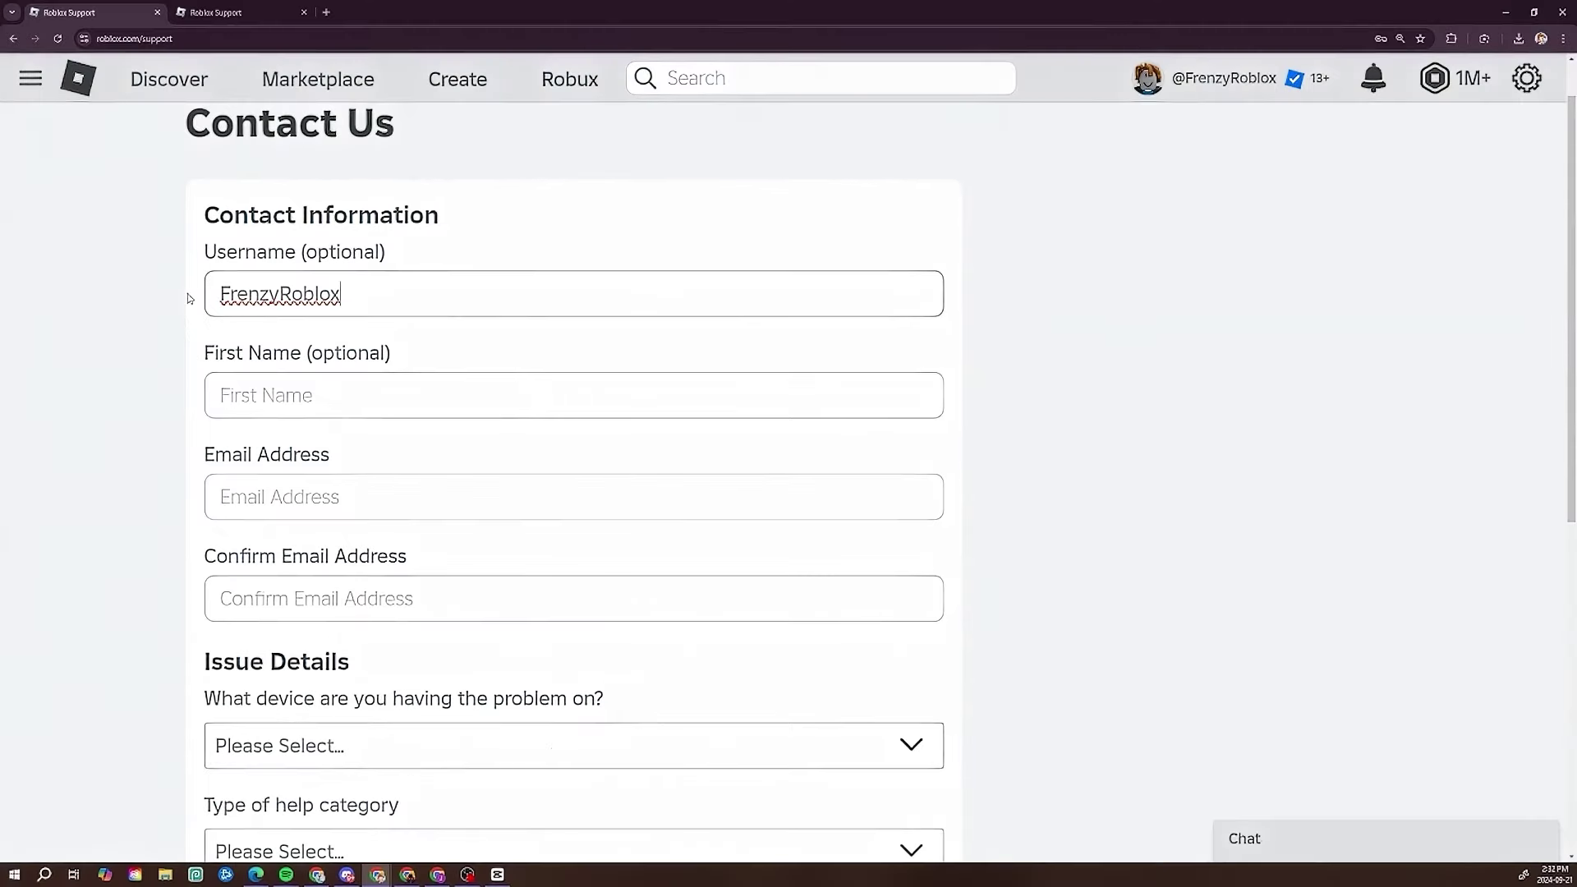
scroll(294, 307, "down", 3)
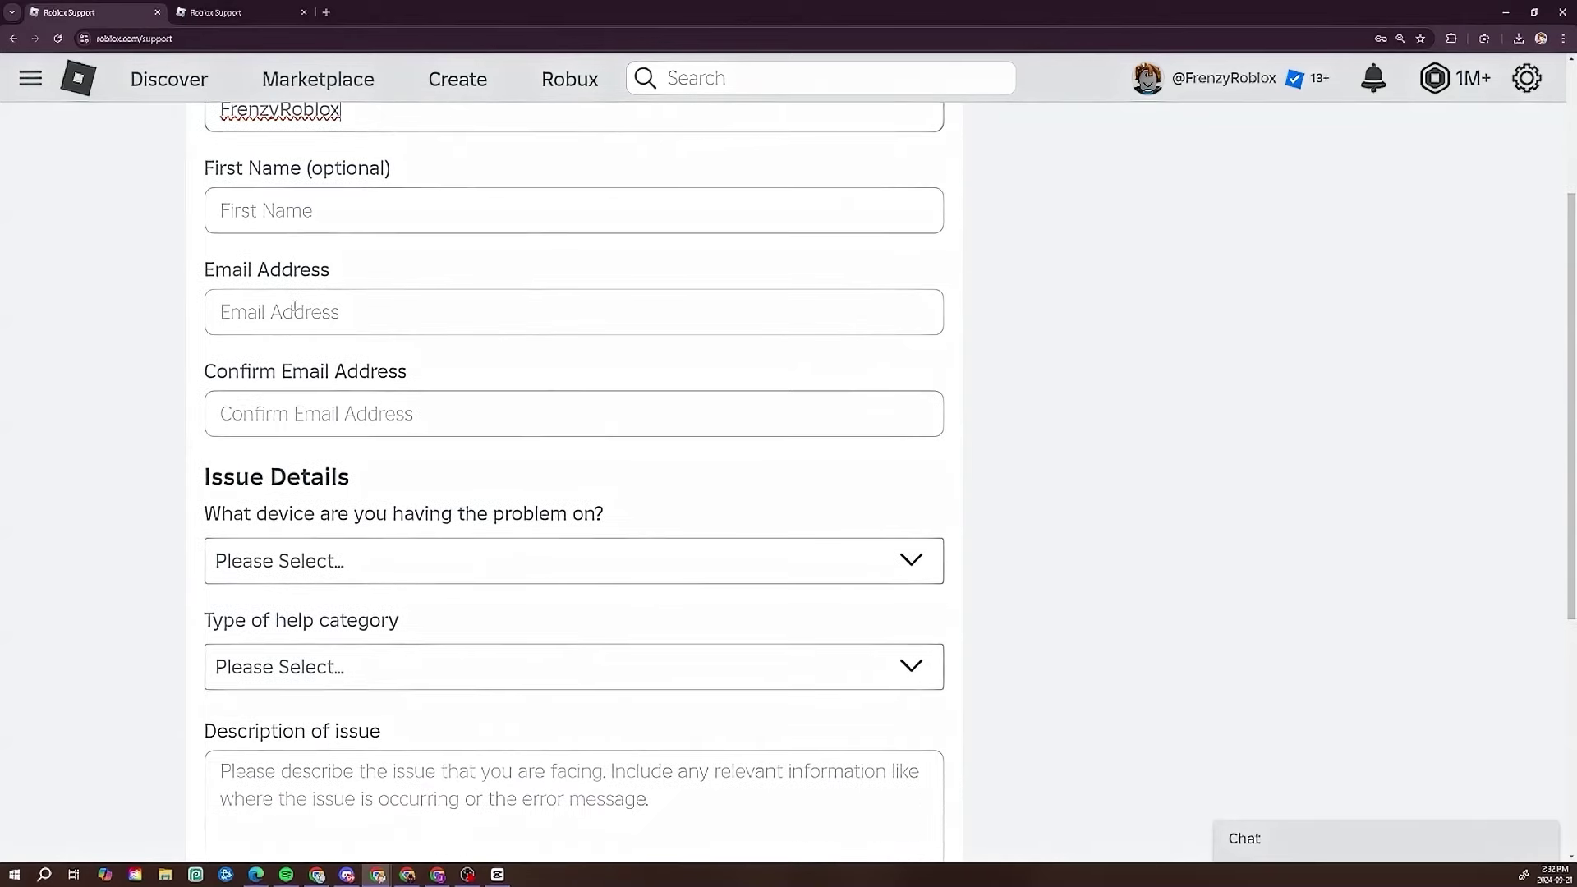
scroll(294, 306, "up", 2)
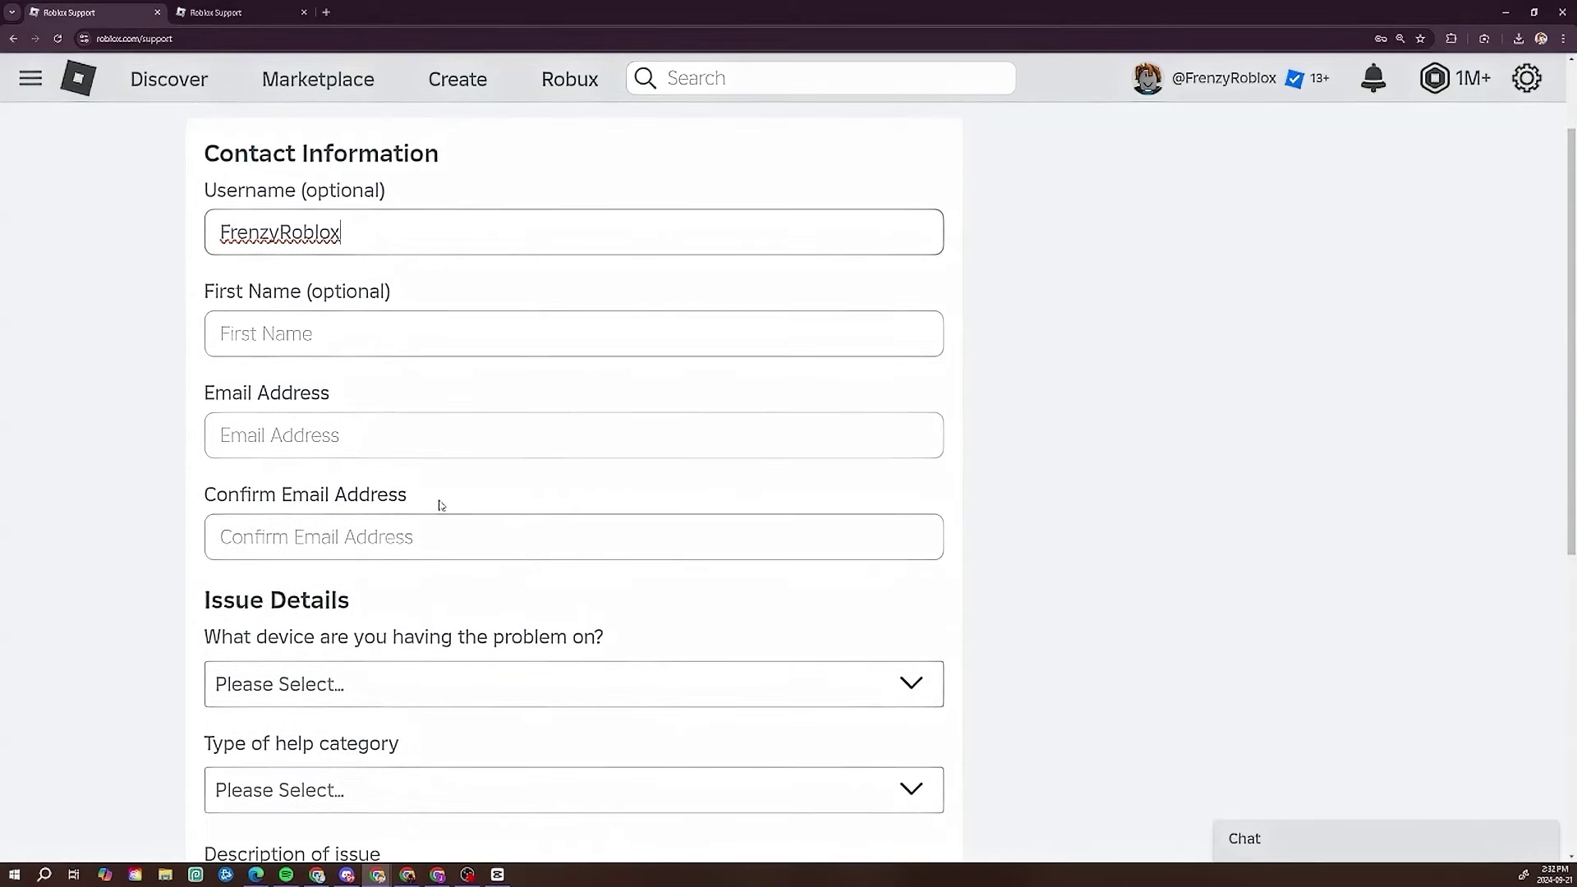
scroll(168, 593, "down", 1)
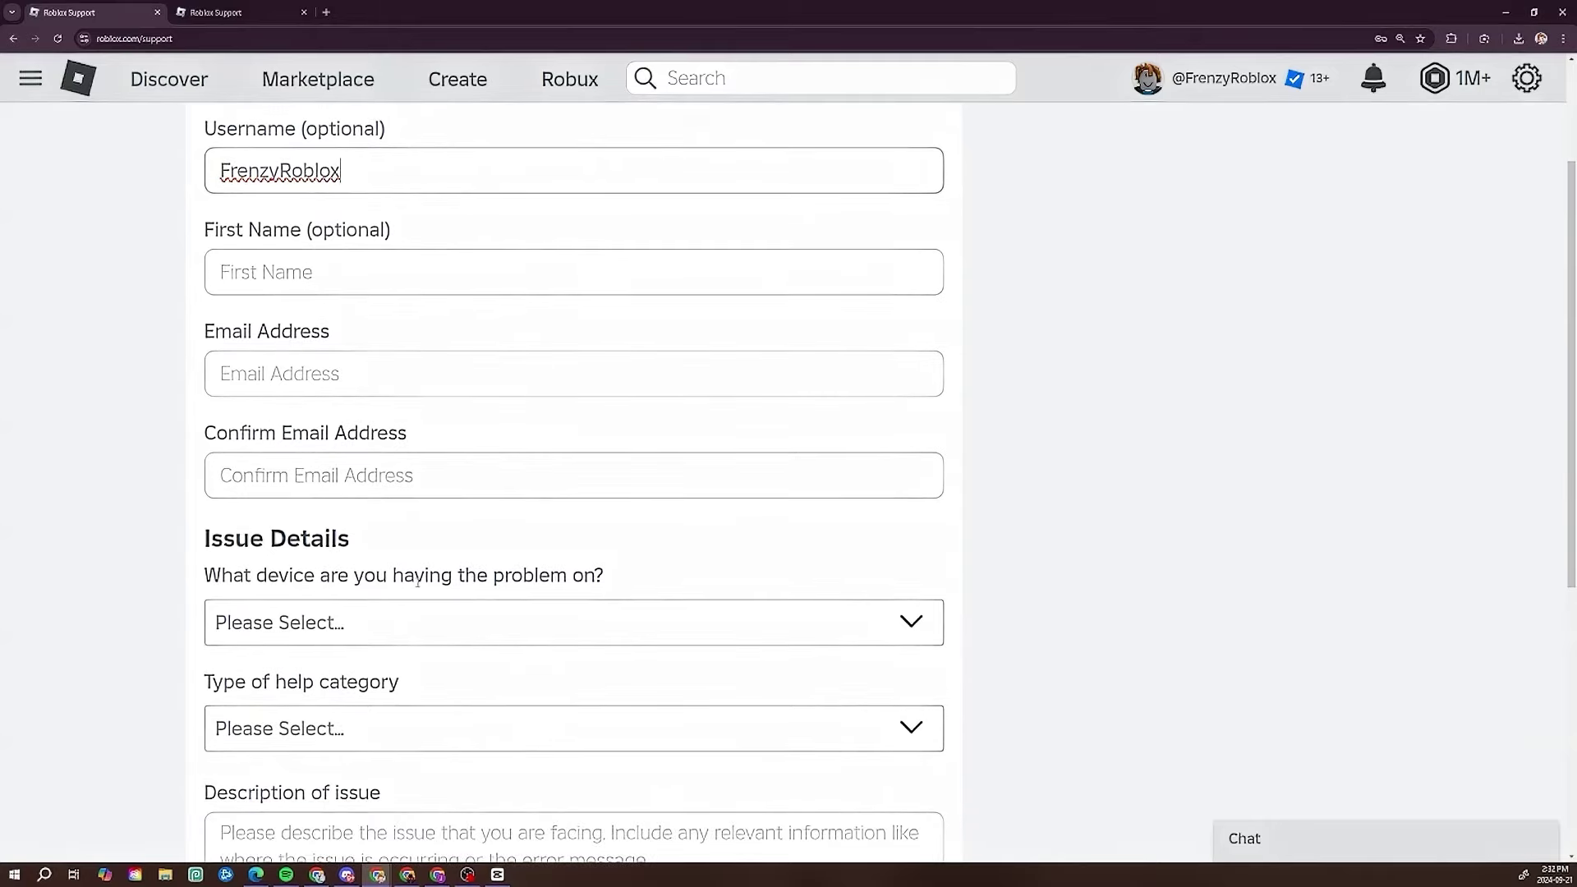
scroll(405, 588, "down", 5)
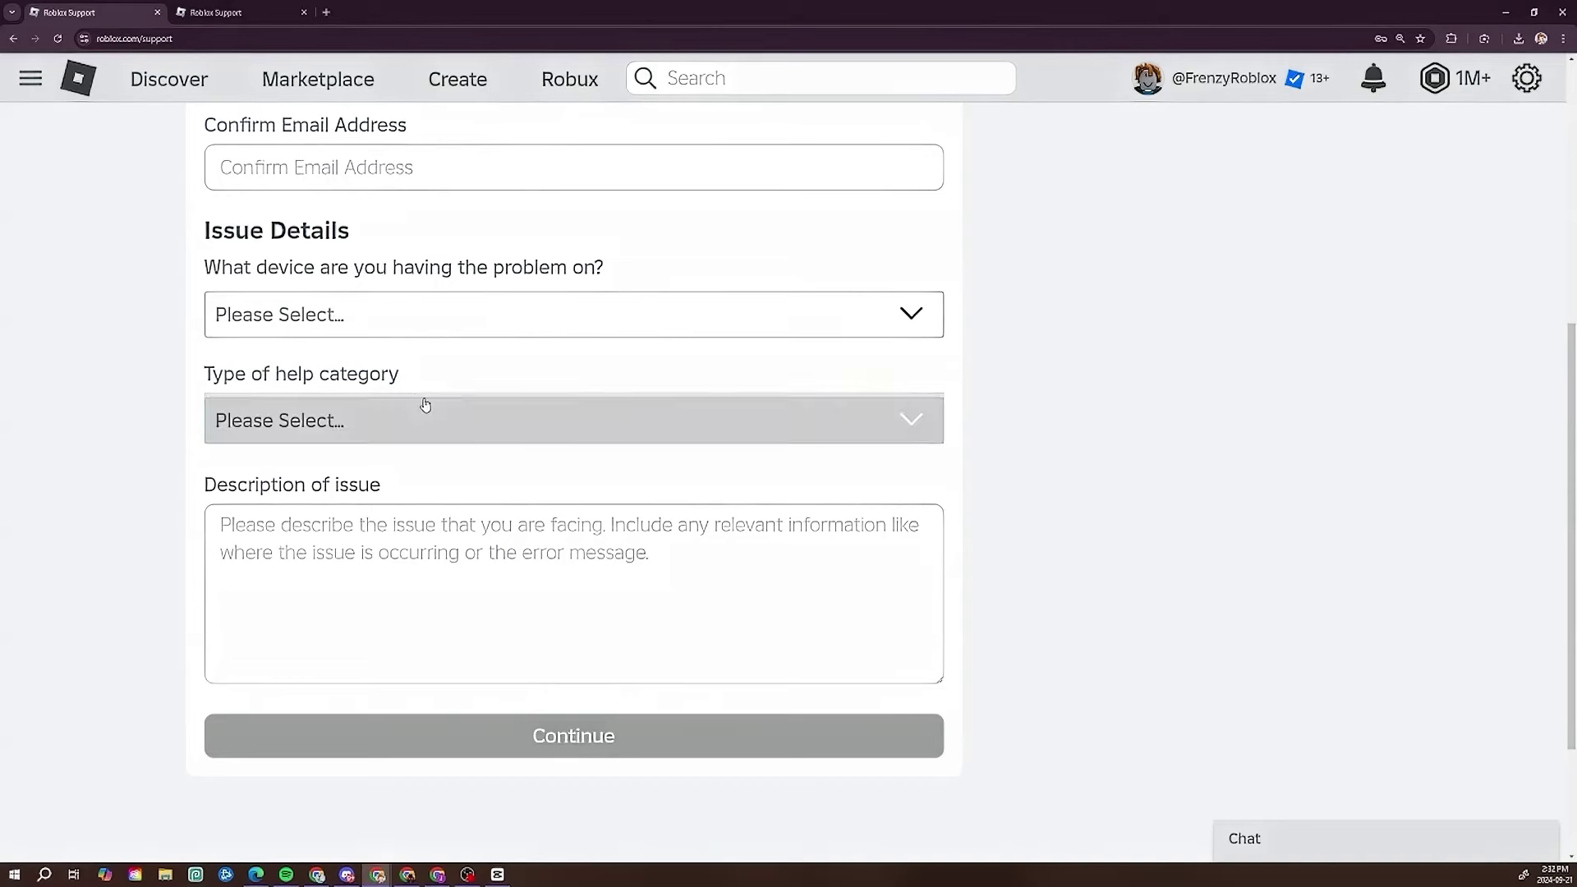
left_click(557, 410)
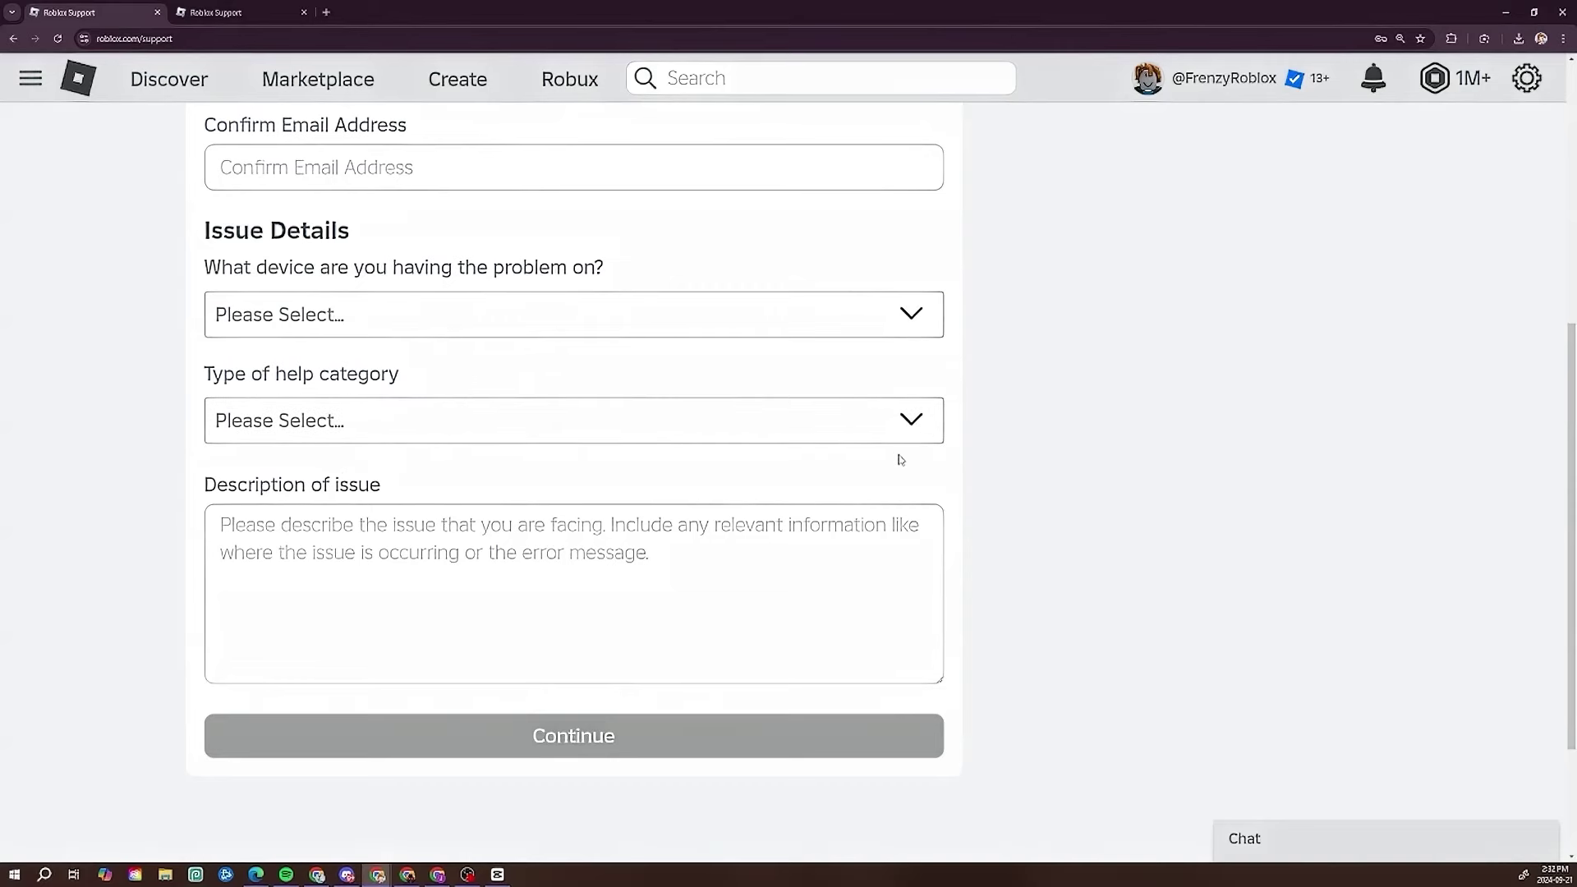
scroll(900, 461, "up", 8)
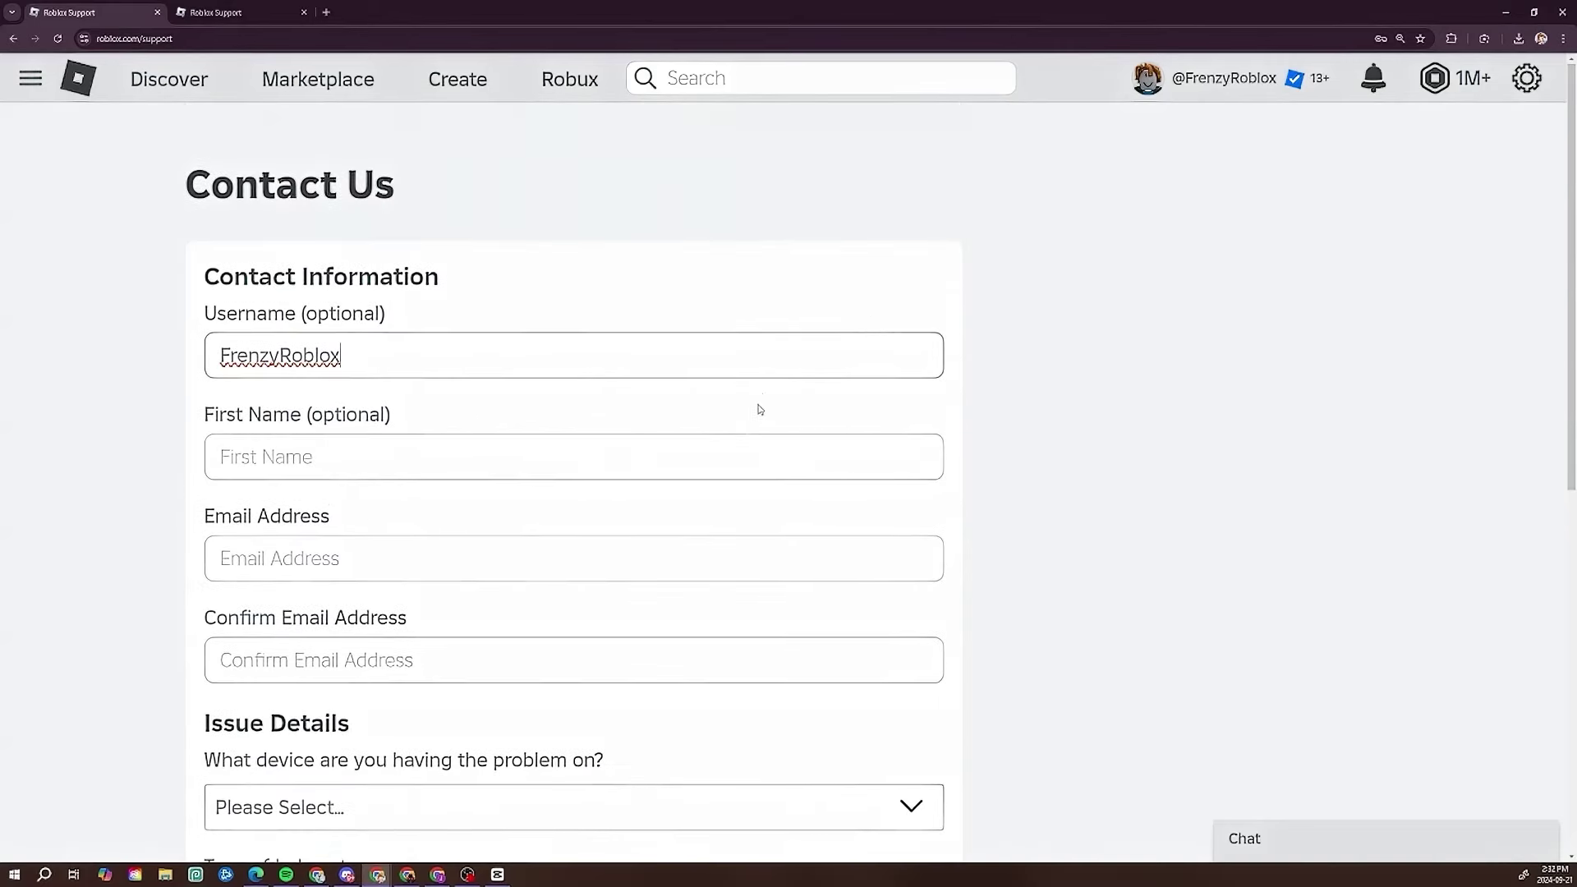
left_click(756, 423)
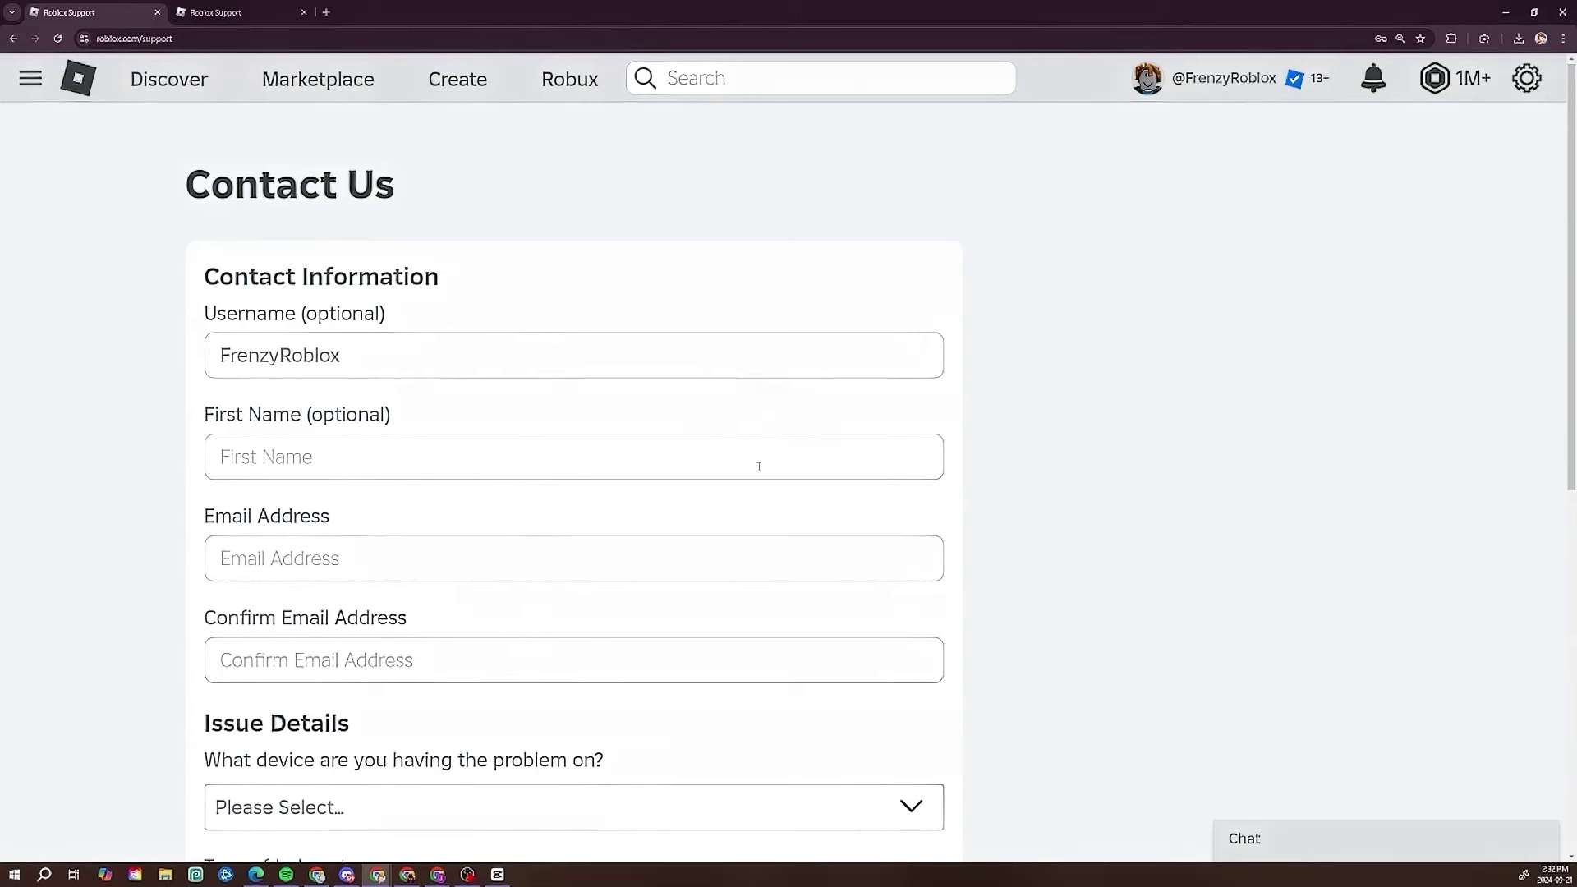
Enter a first name, use the saved email address, and fill the email confirmation
left_click(751, 439)
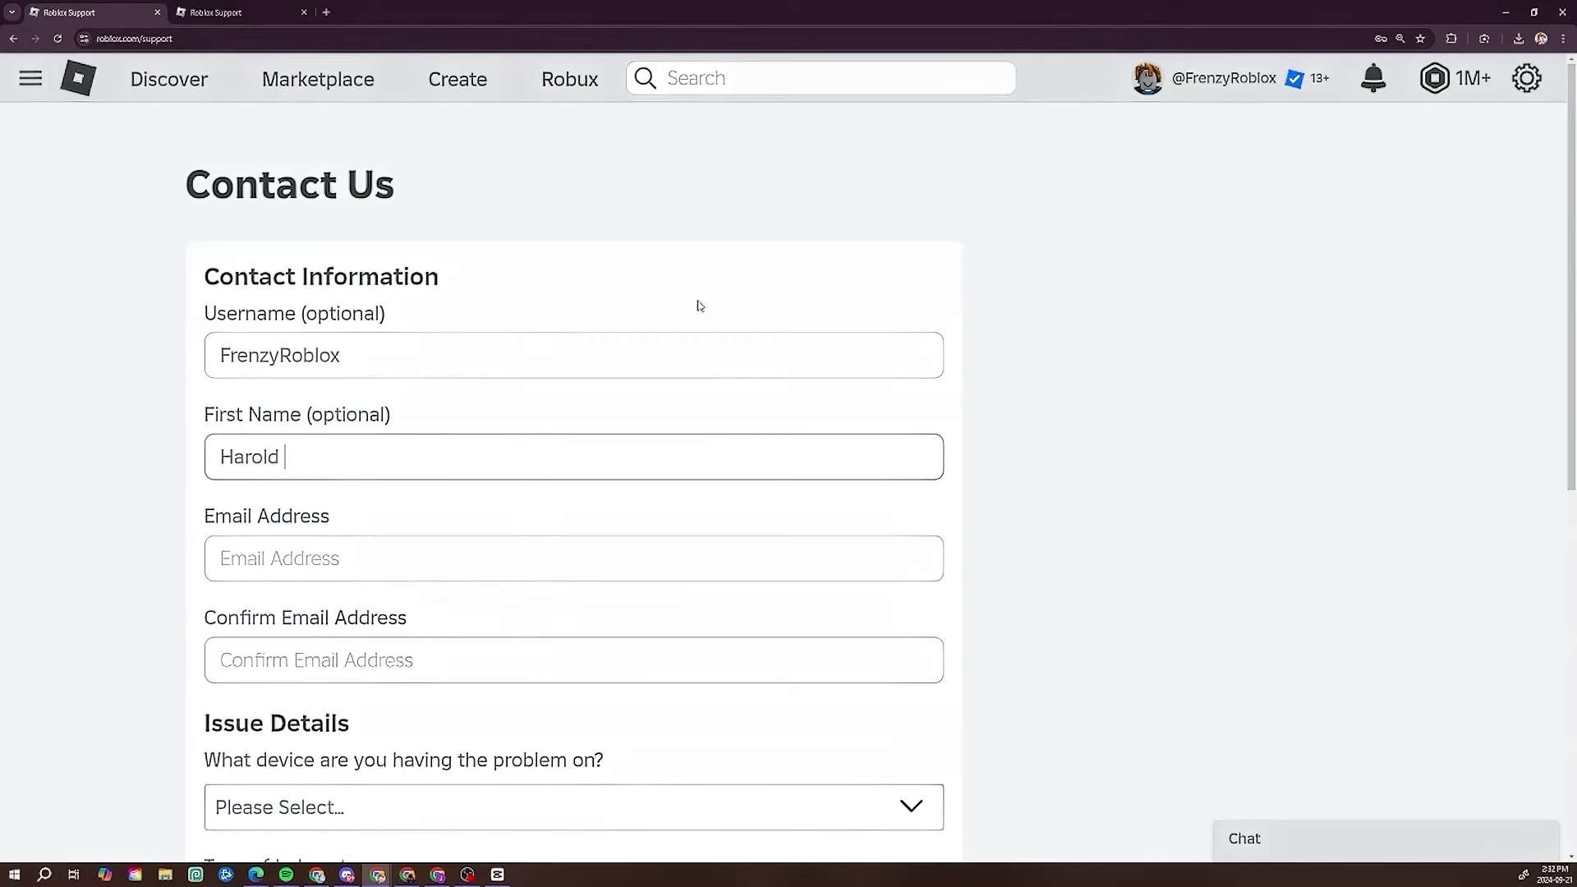
left_click(681, 517)
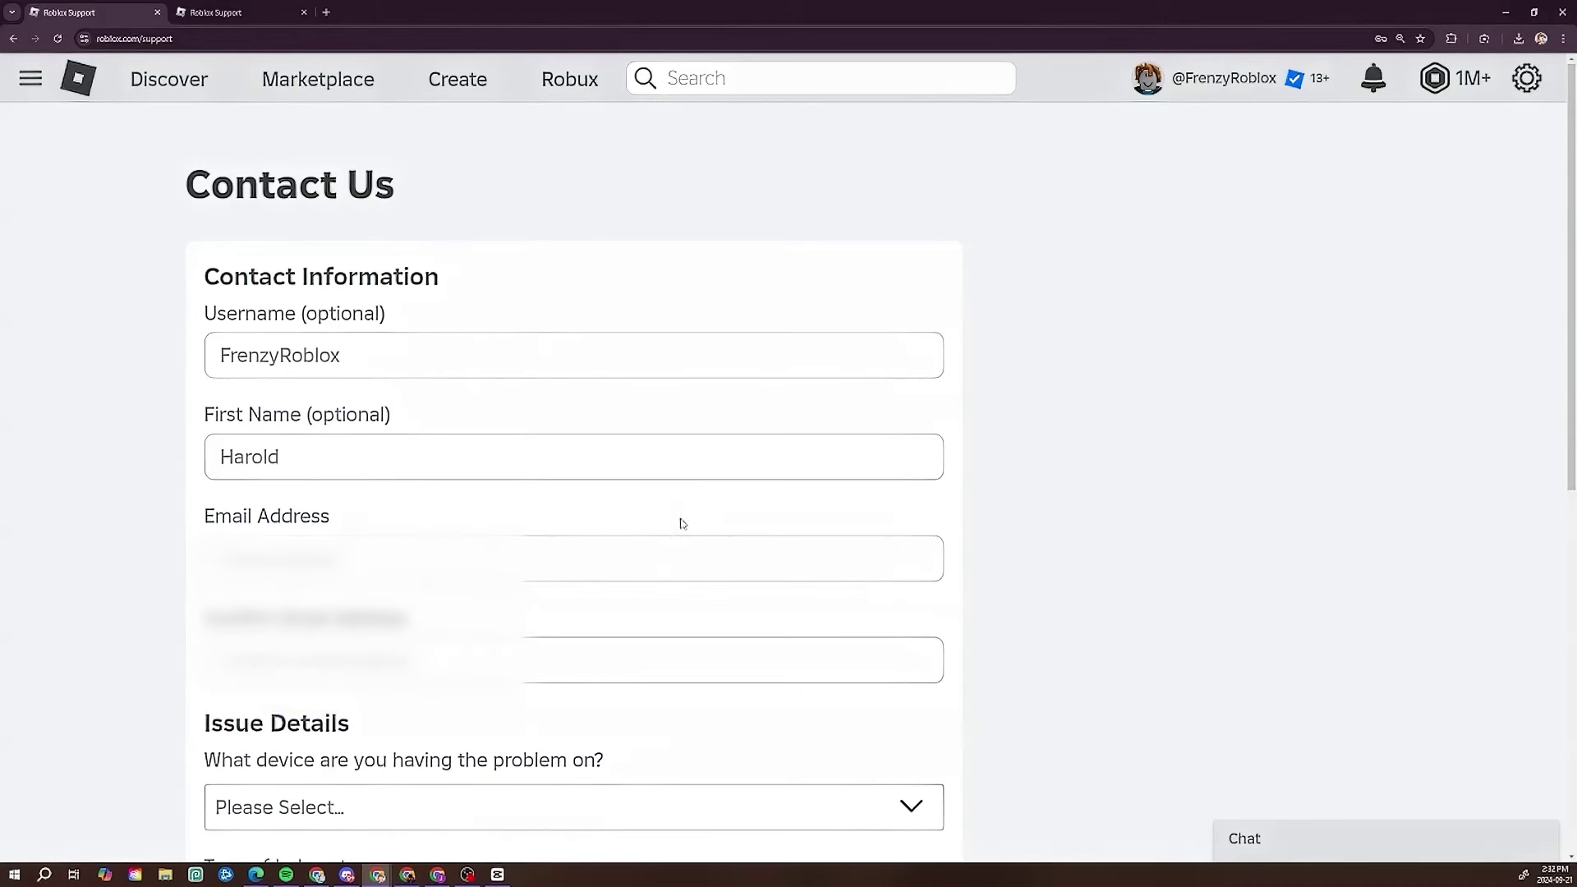
left_click(686, 564)
left_click(337, 623)
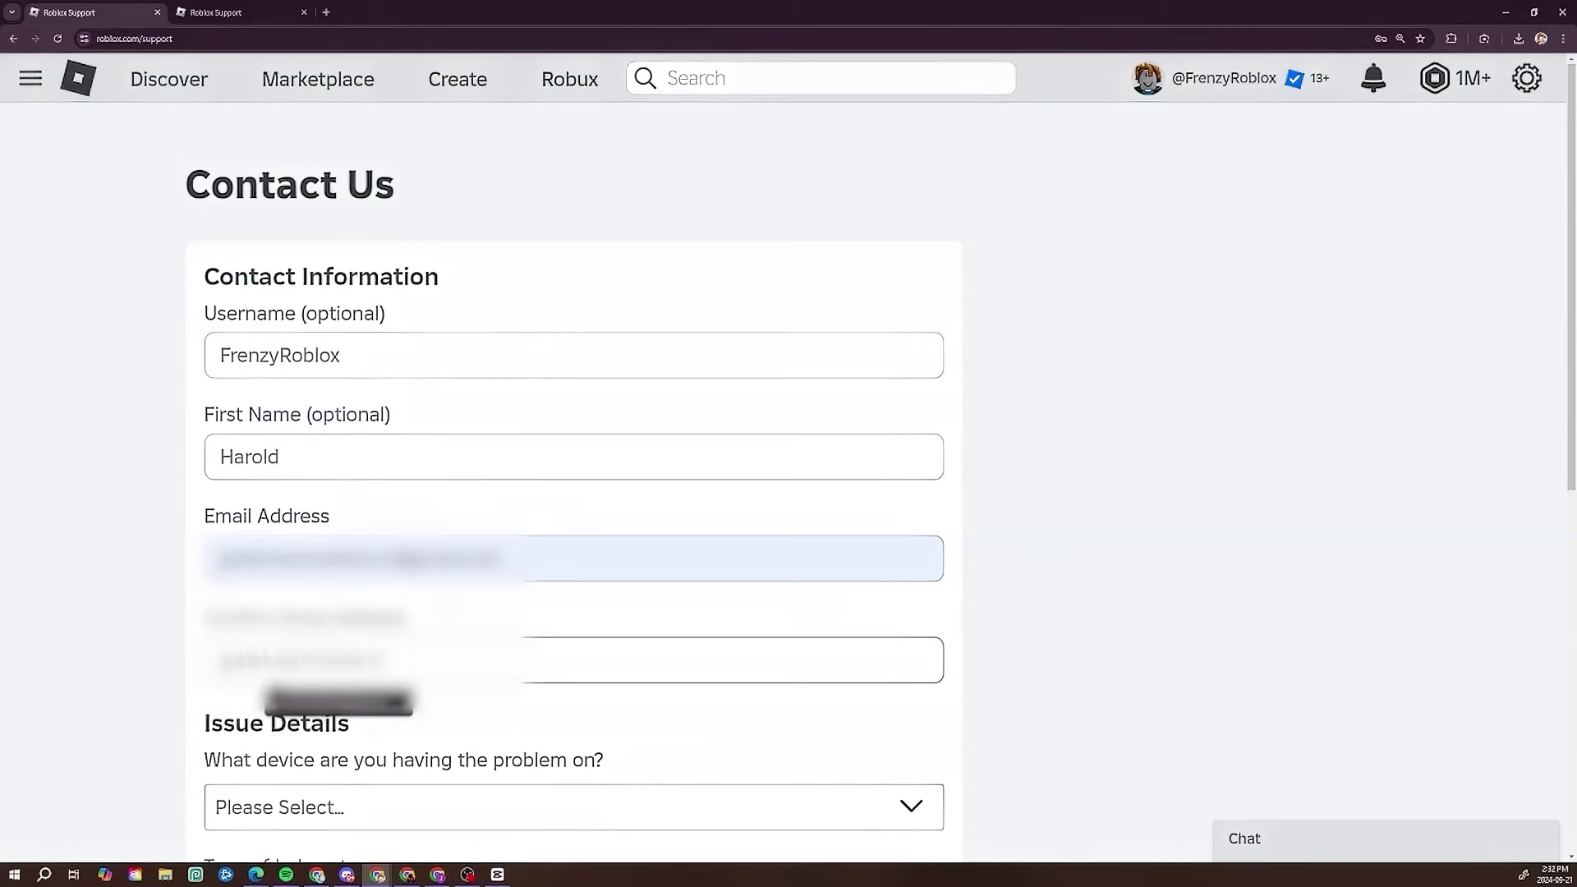
left_click_drag(503, 661, 284, 687)
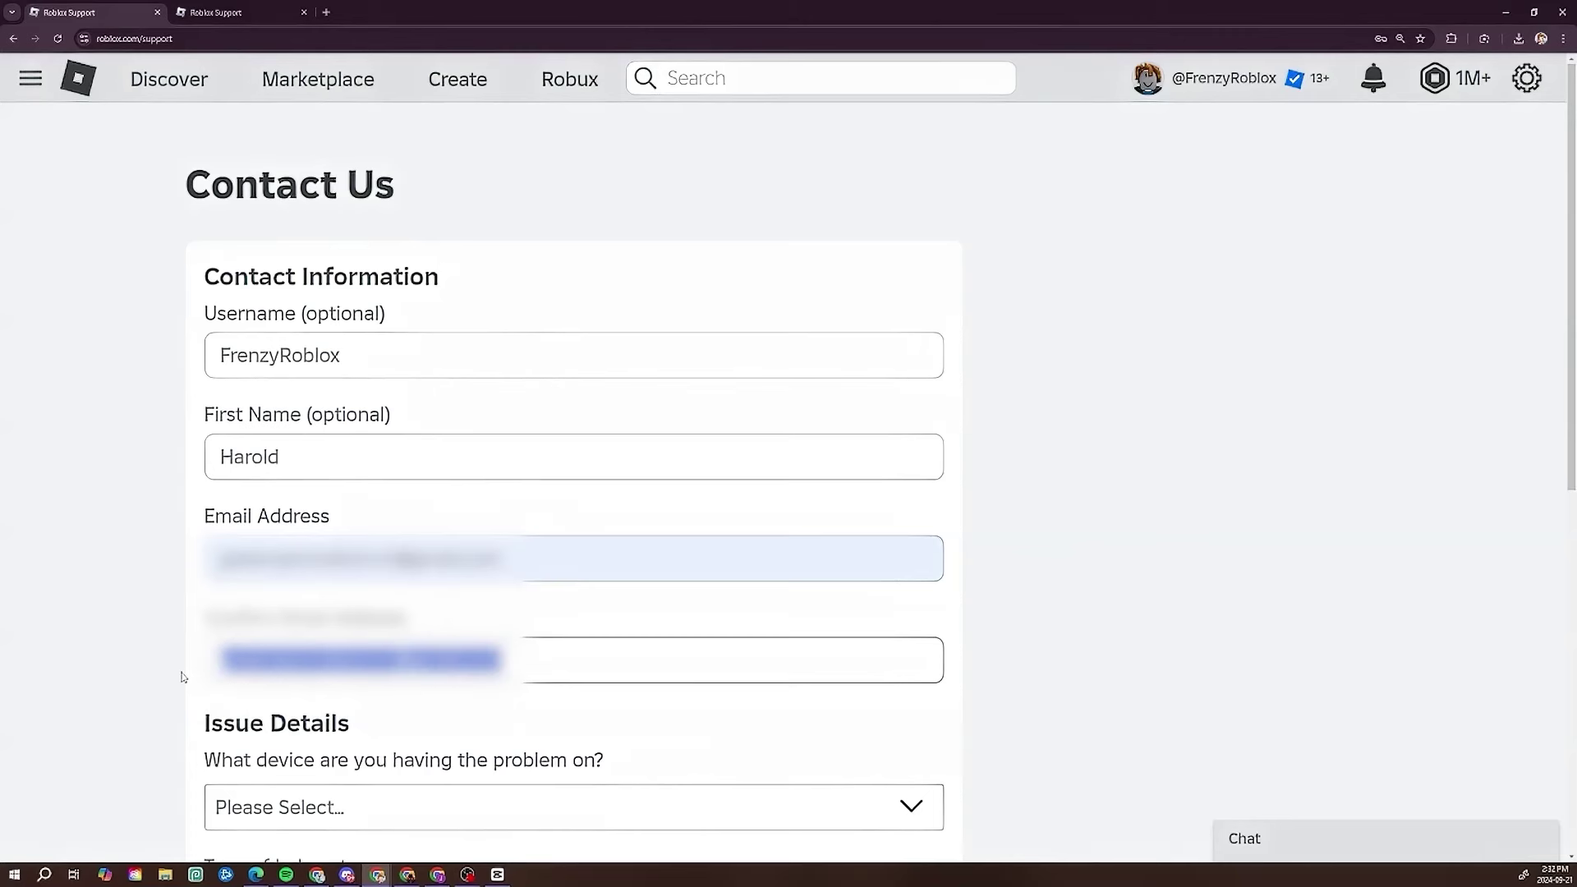
left_click(524, 612)
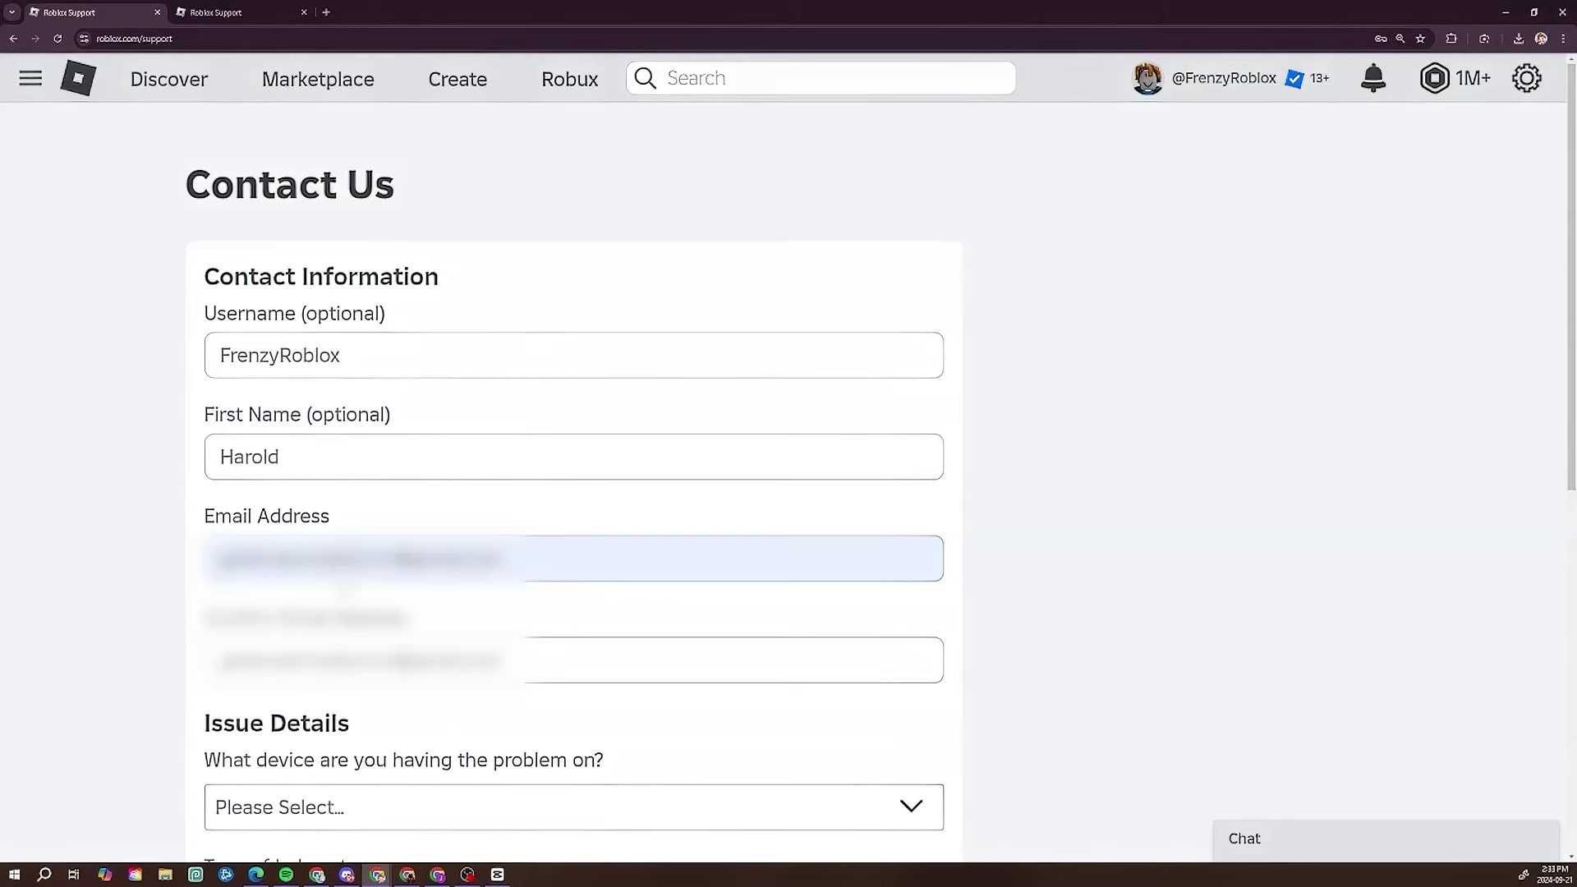
Choose PC in the 'What device are you having the problem on?' dropdown
scroll(575, 492, "down", 1)
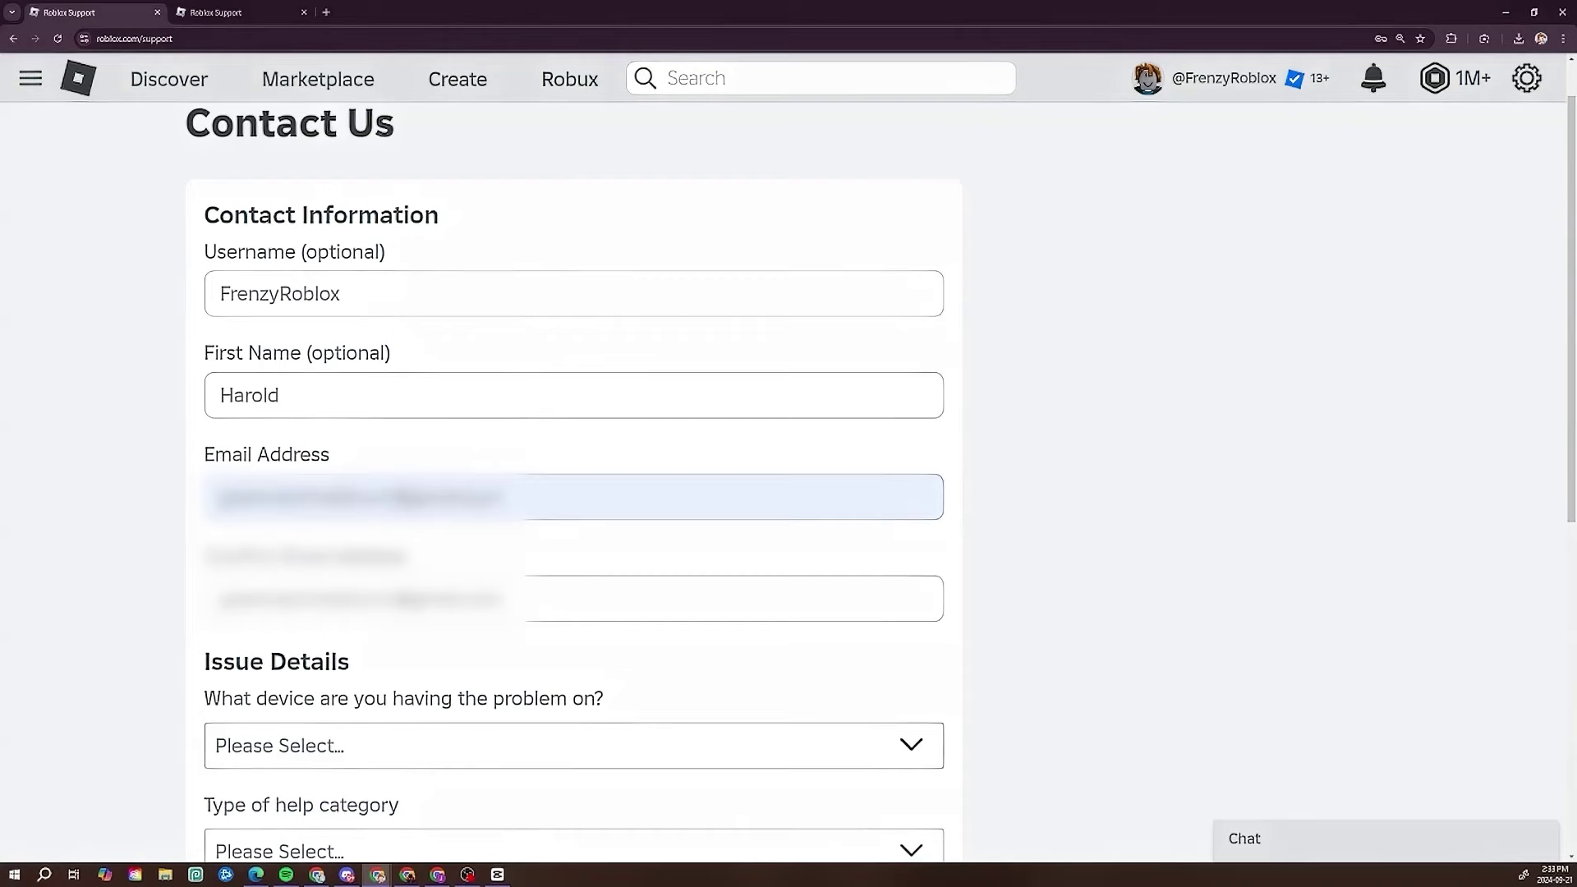
scroll(243, 297, "down", 1)
scroll(243, 297, "up", 1)
scroll(218, 669, "down", 1)
left_click(408, 665)
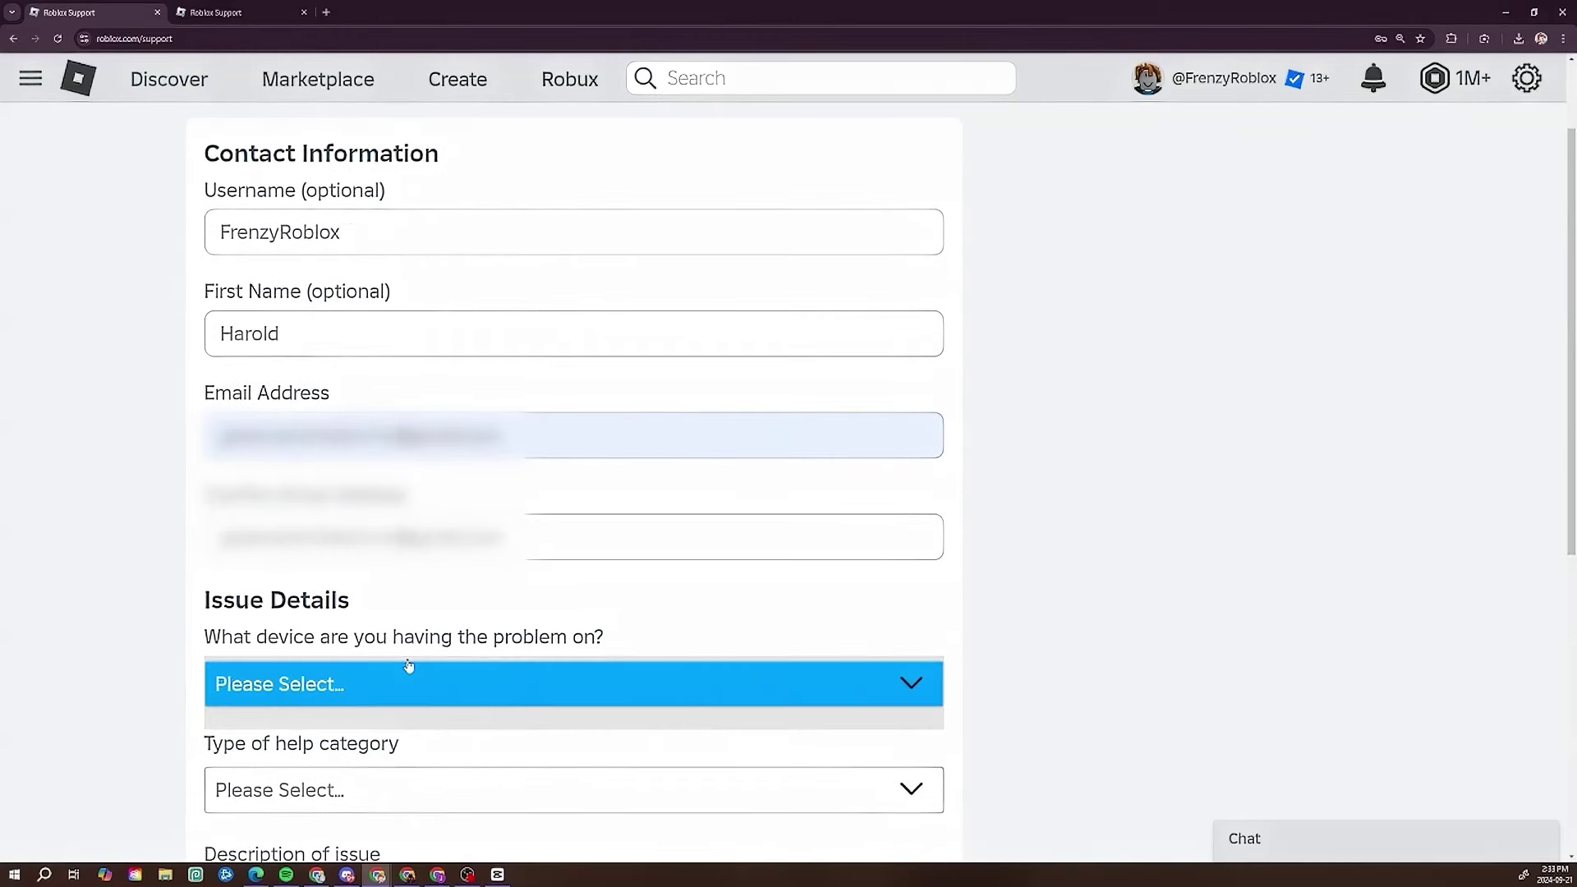
left_click(433, 690)
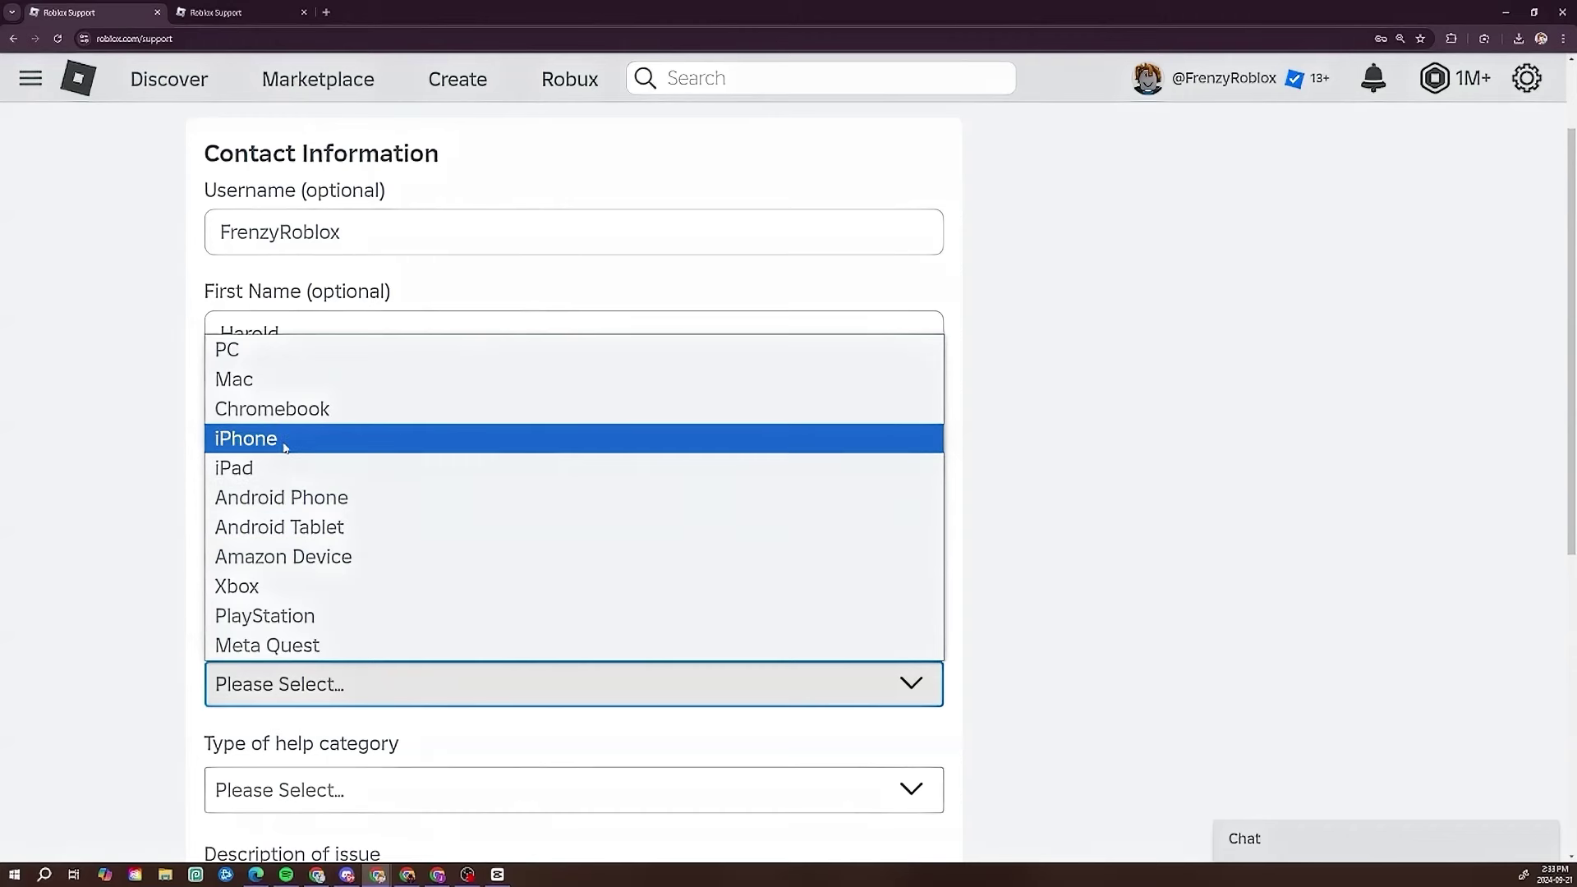
left_click(239, 352)
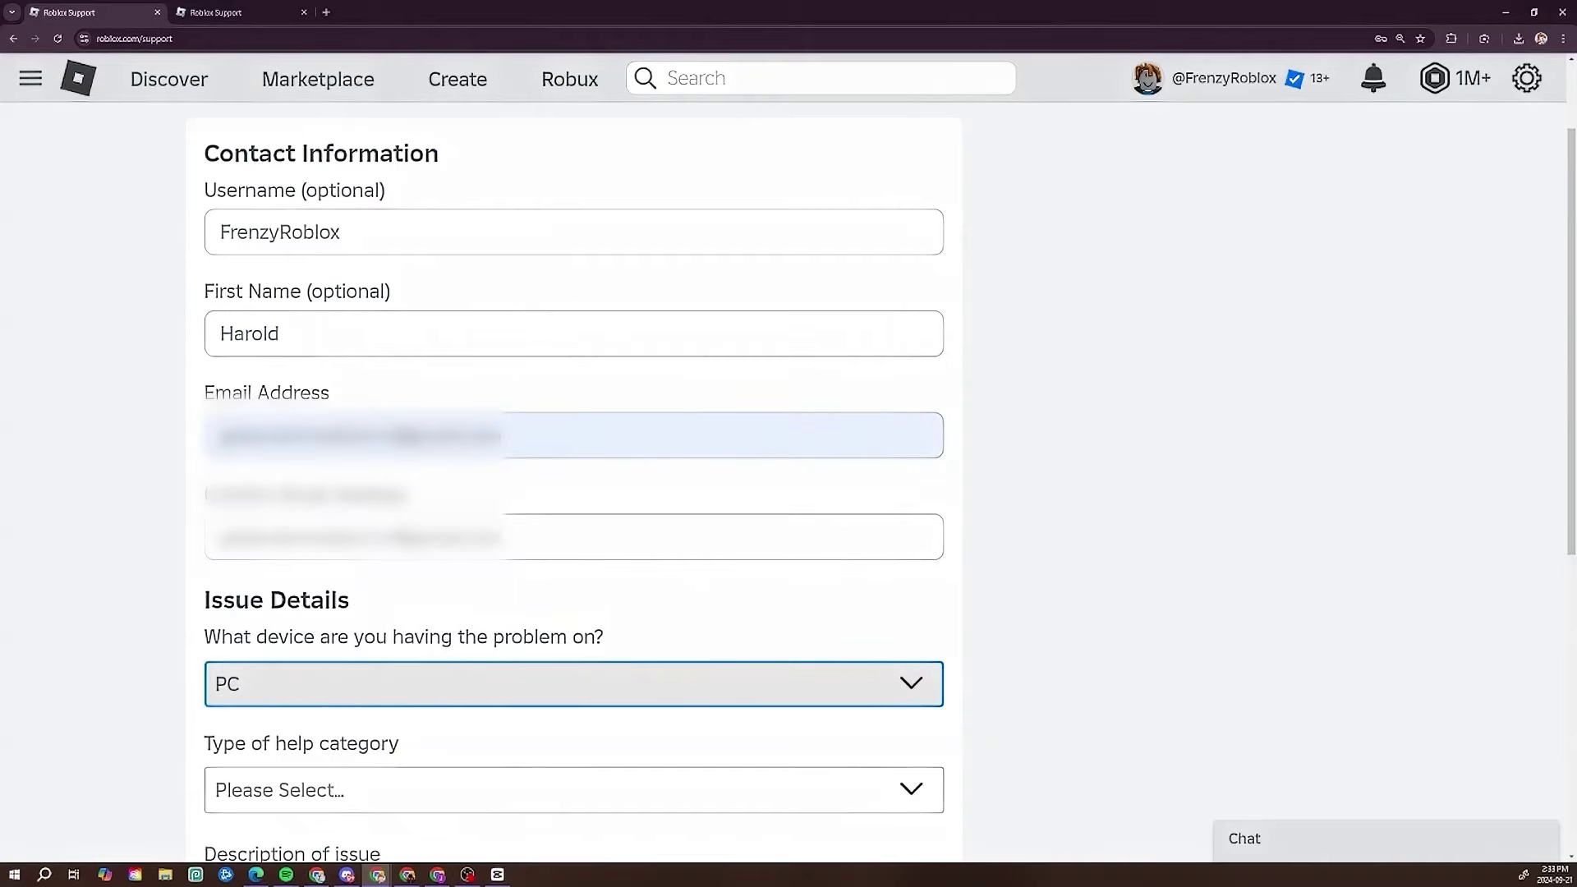
scroll(434, 564, "down", 2)
Pick DevEx first, then change the Type of help category to Bug Report
left_click_drag(433, 564, 206, 560)
left_click(438, 608)
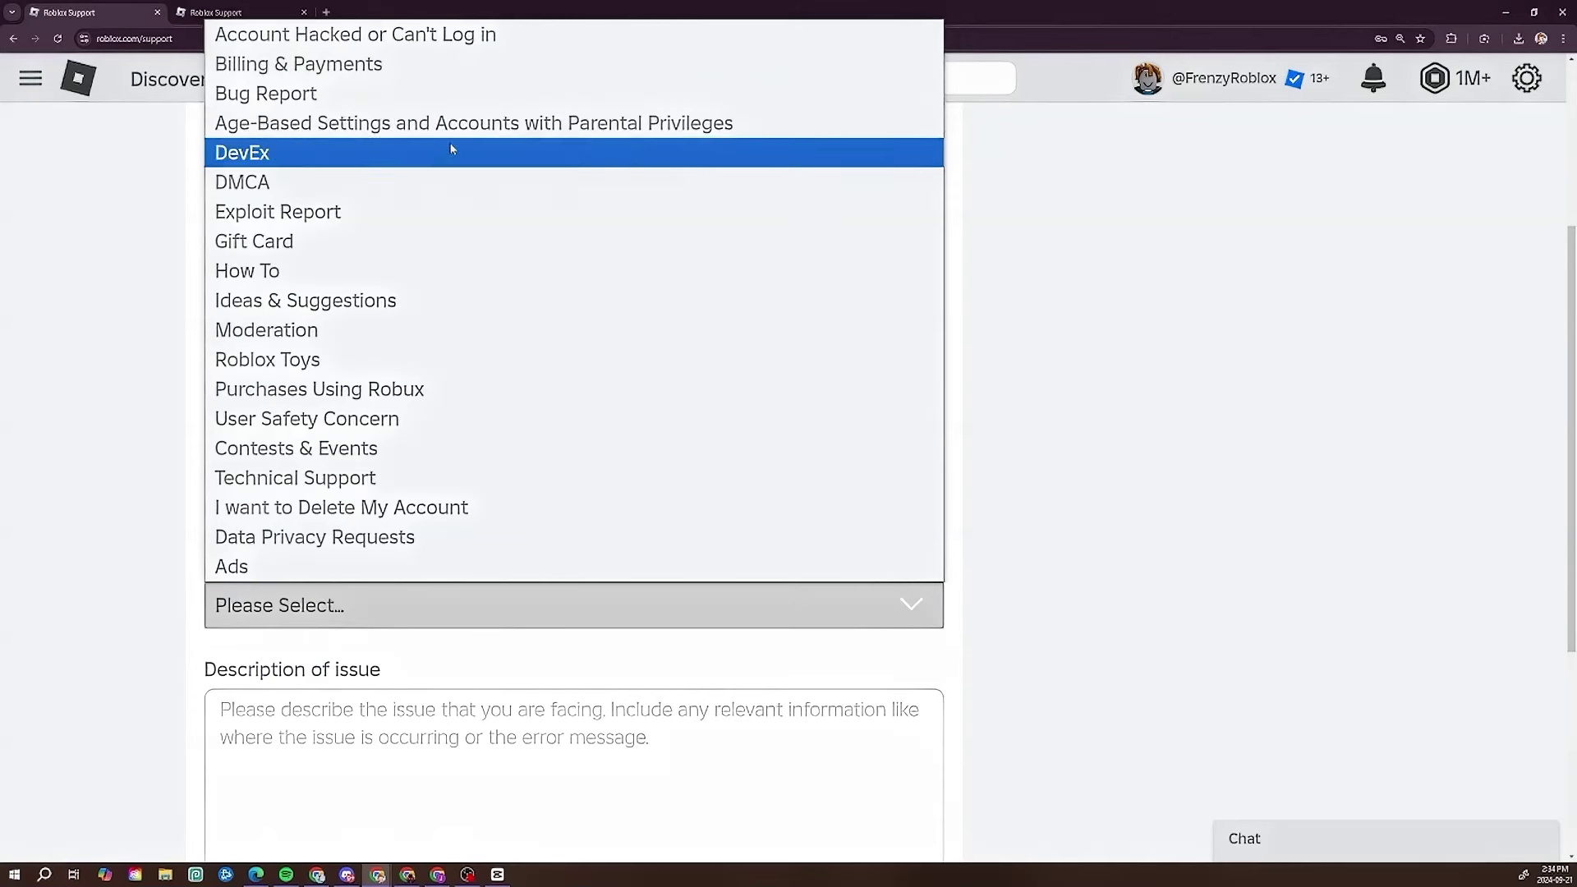
left_click(566, 148)
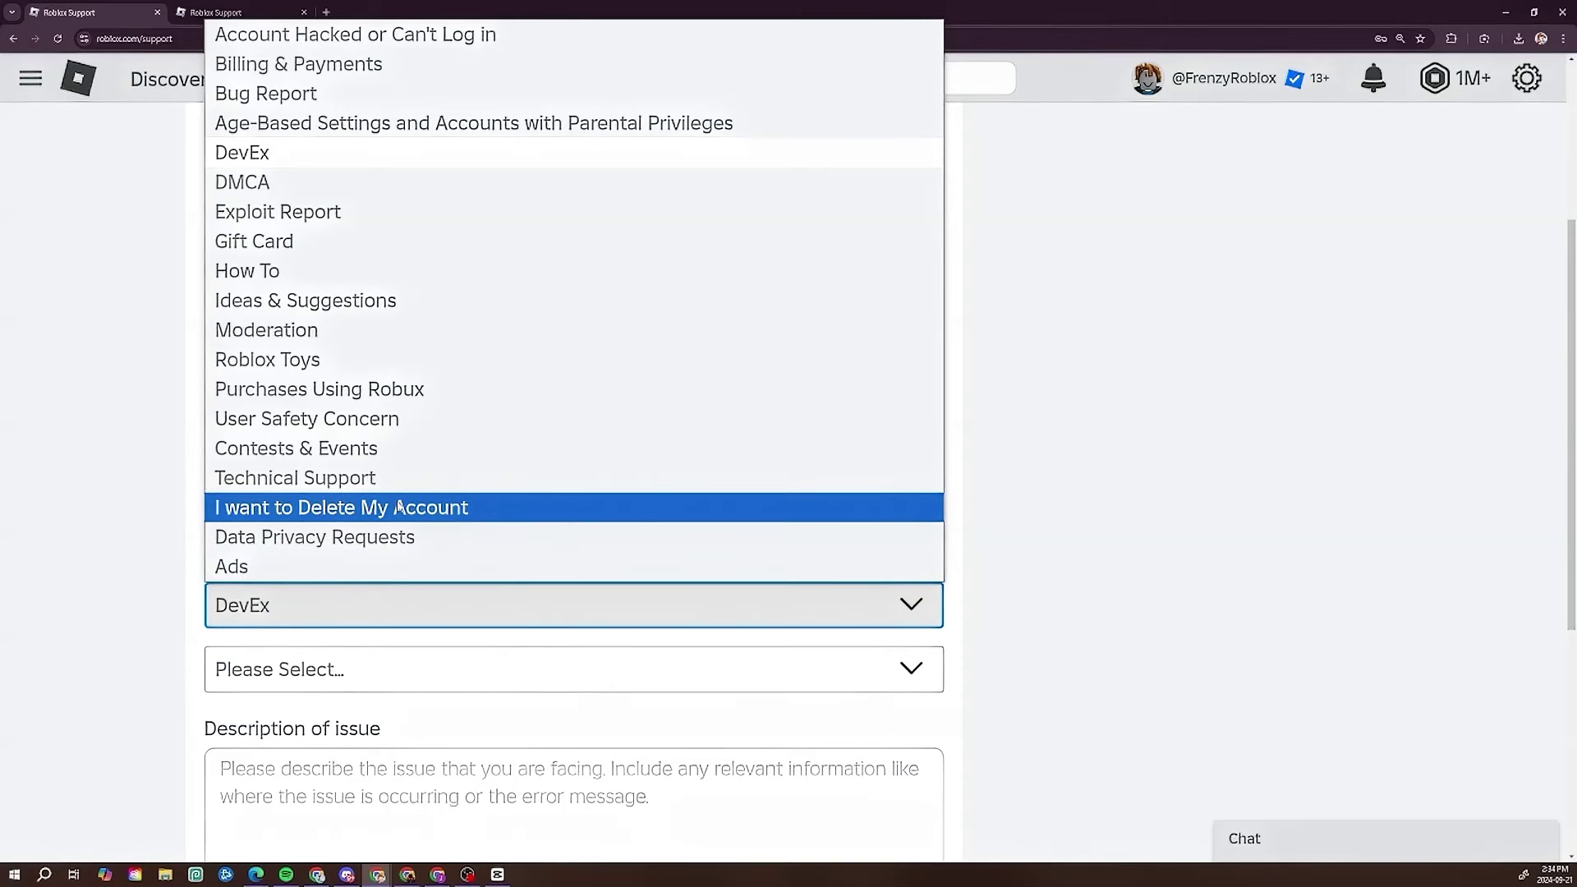
left_click(269, 93)
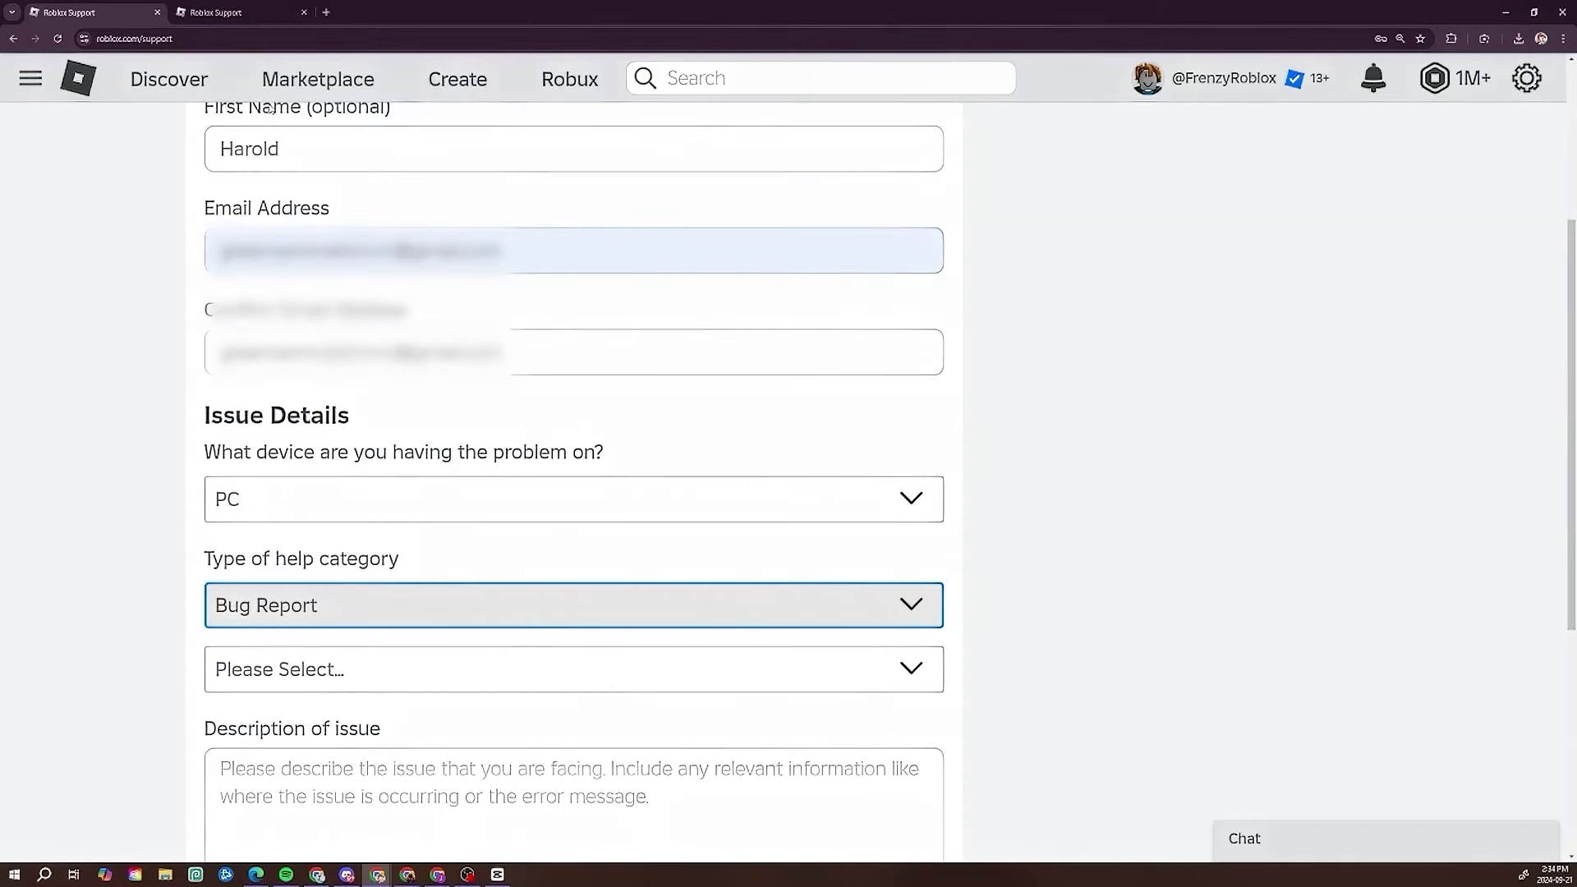
Check the account location (Canada) on the second tab's Settings page, then return to the form
left_click(258, 10)
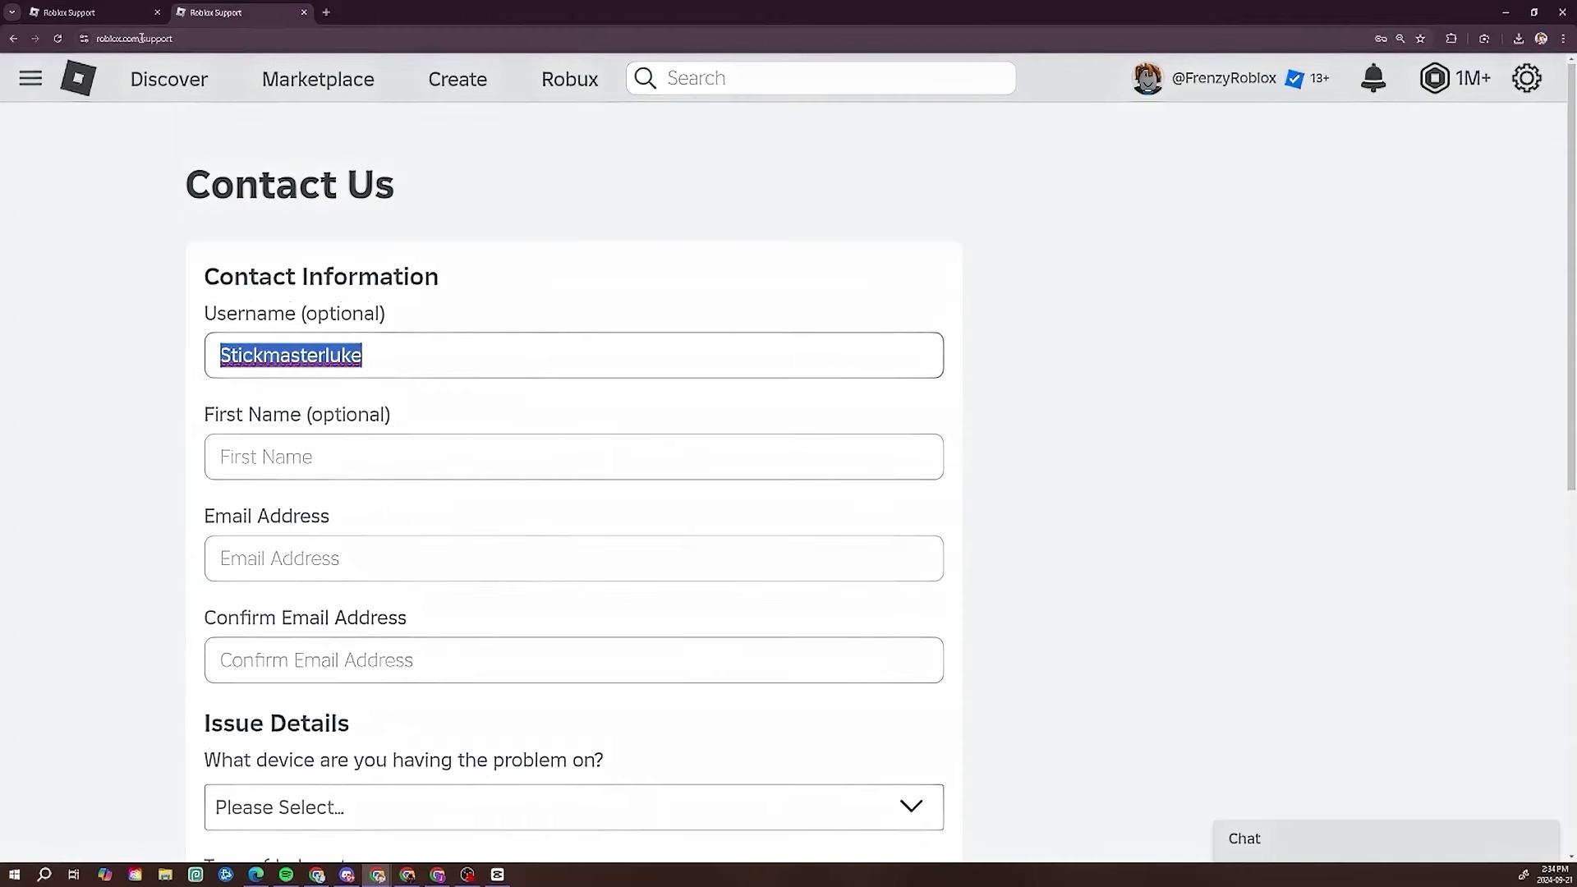
left_click(1526, 78)
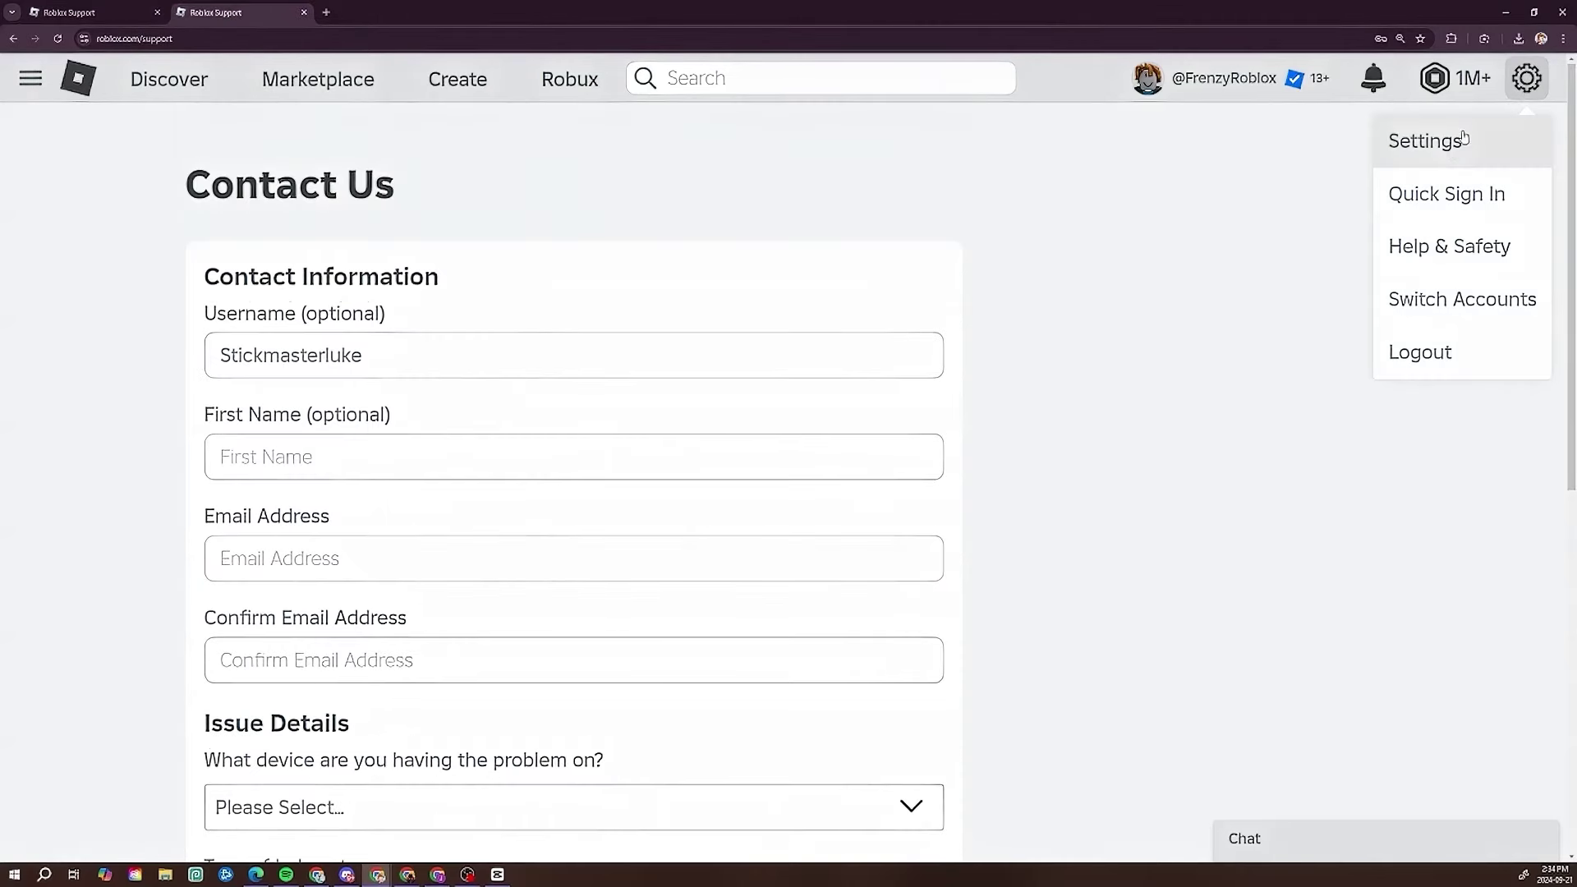
left_click(1450, 141)
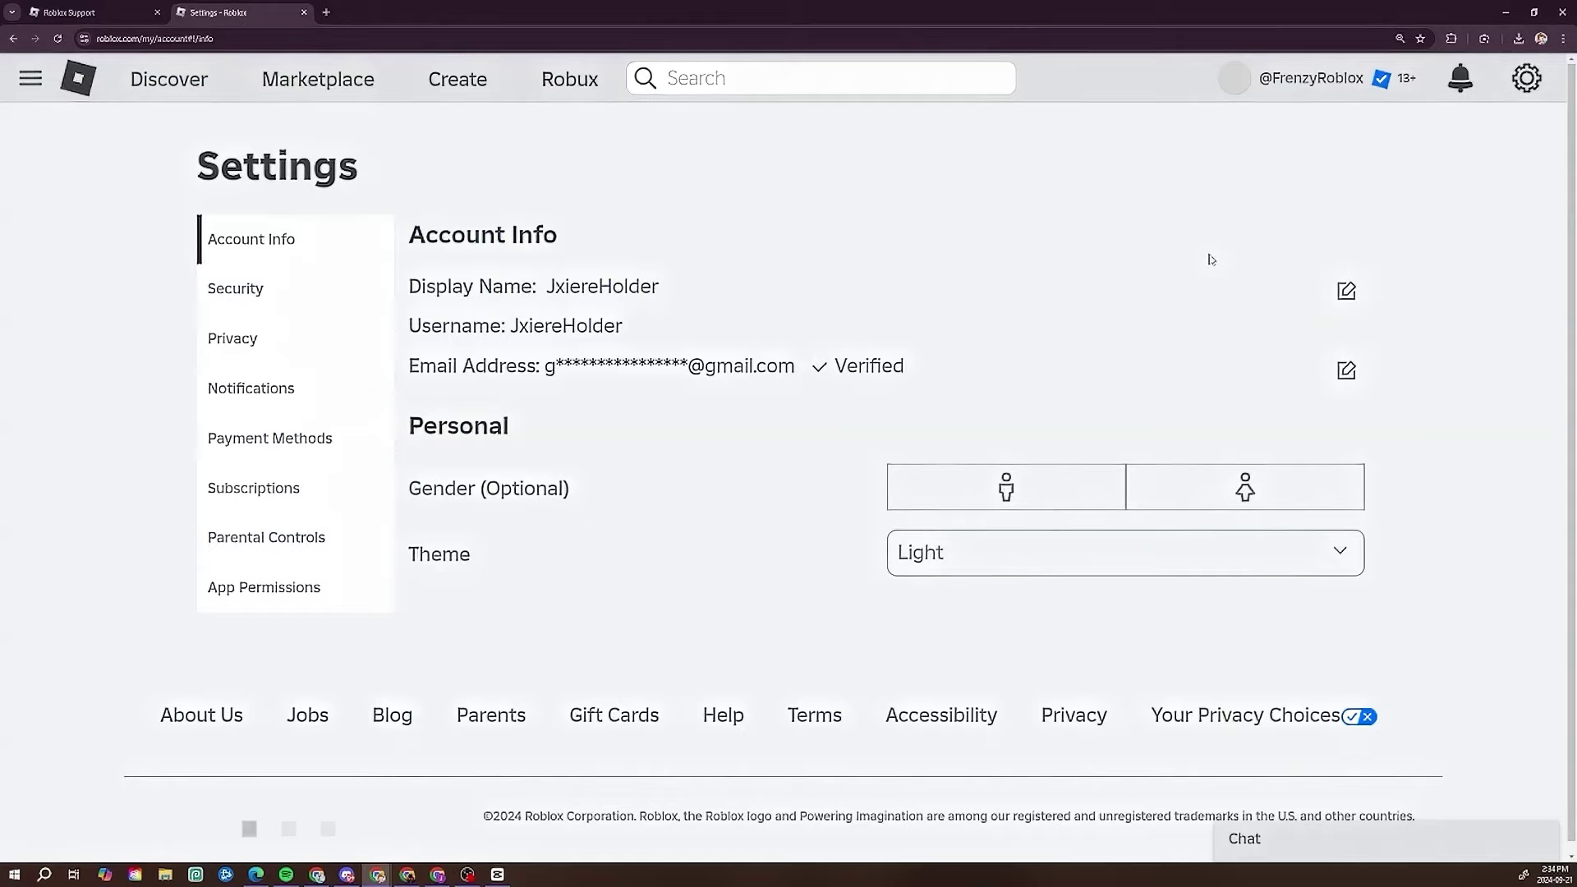
scroll(1206, 256, "down", 5)
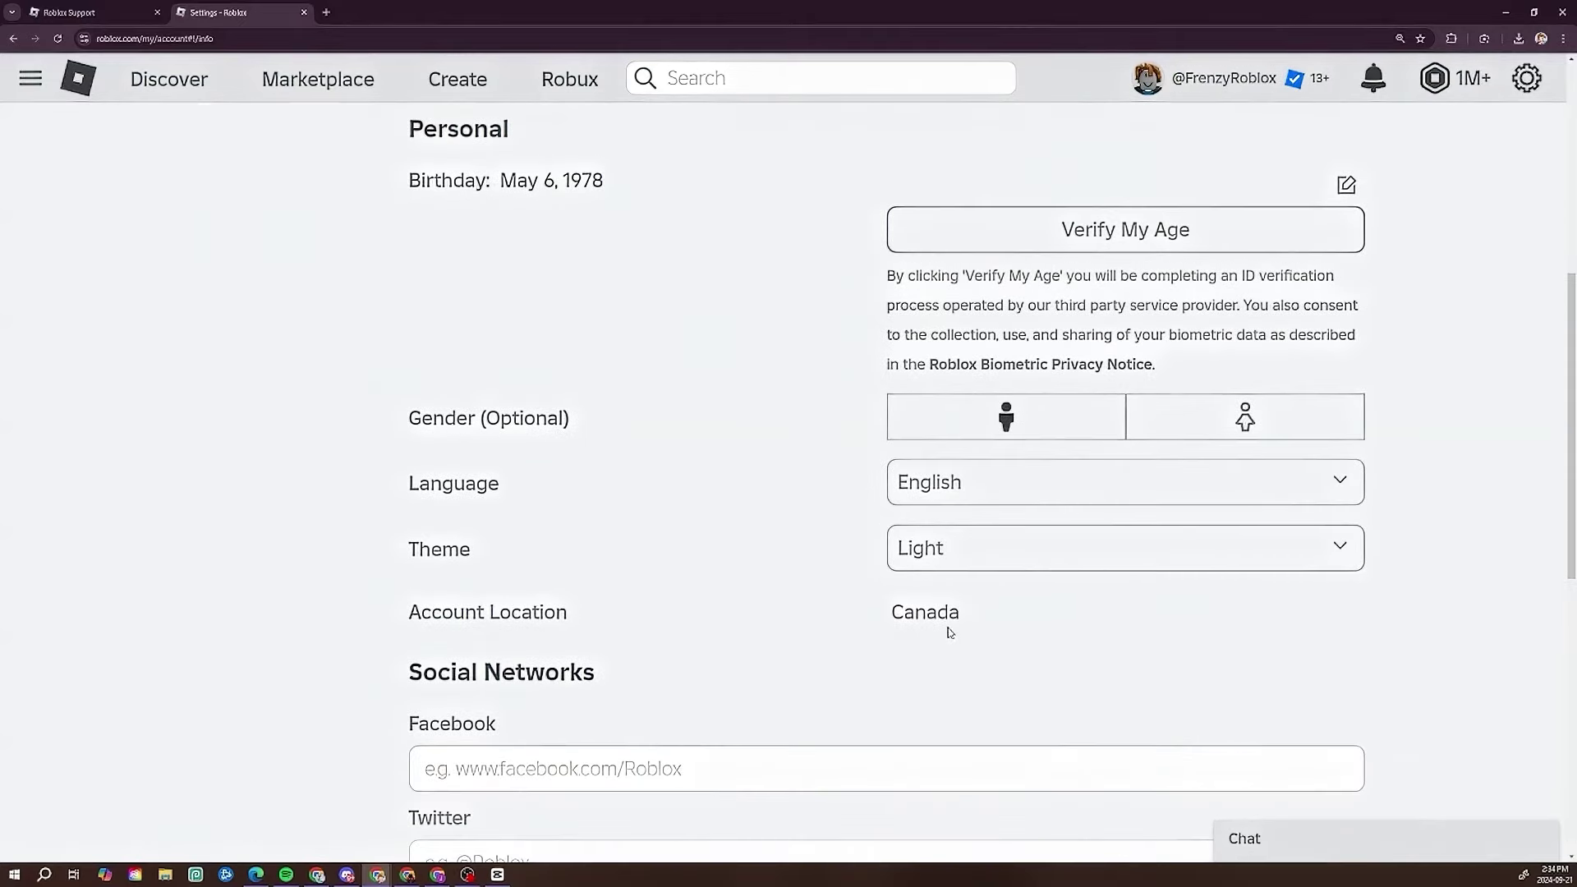
mouse_move(979, 624)
left_mouse_down()
mouse_move(890, 615)
mouse_move(992, 609)
left_mouse_up()
left_click(894, 657)
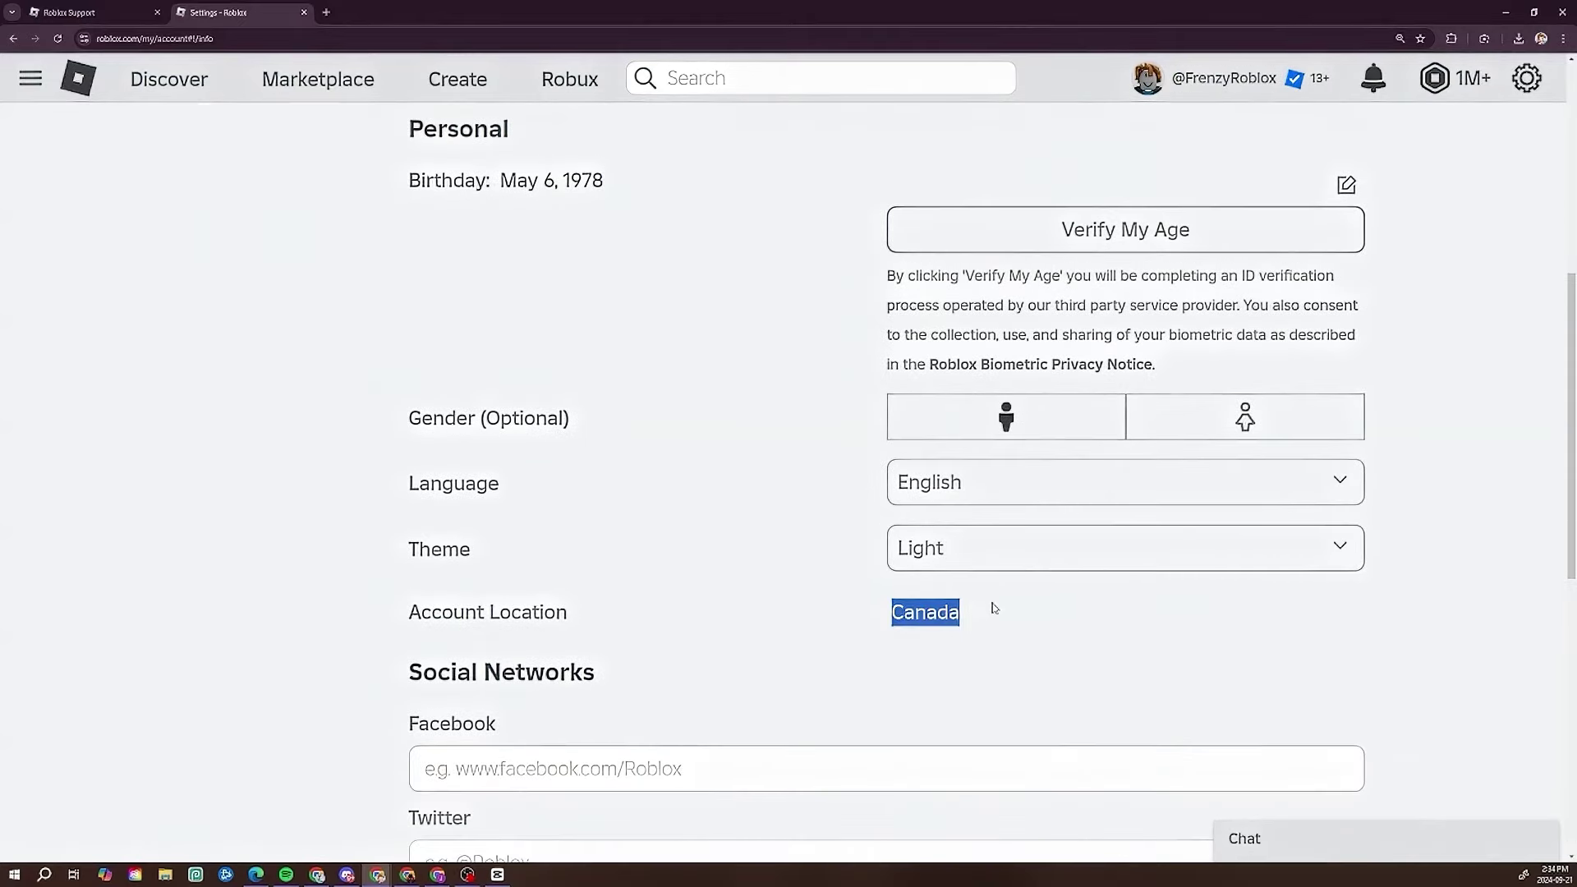
left_click(1002, 662)
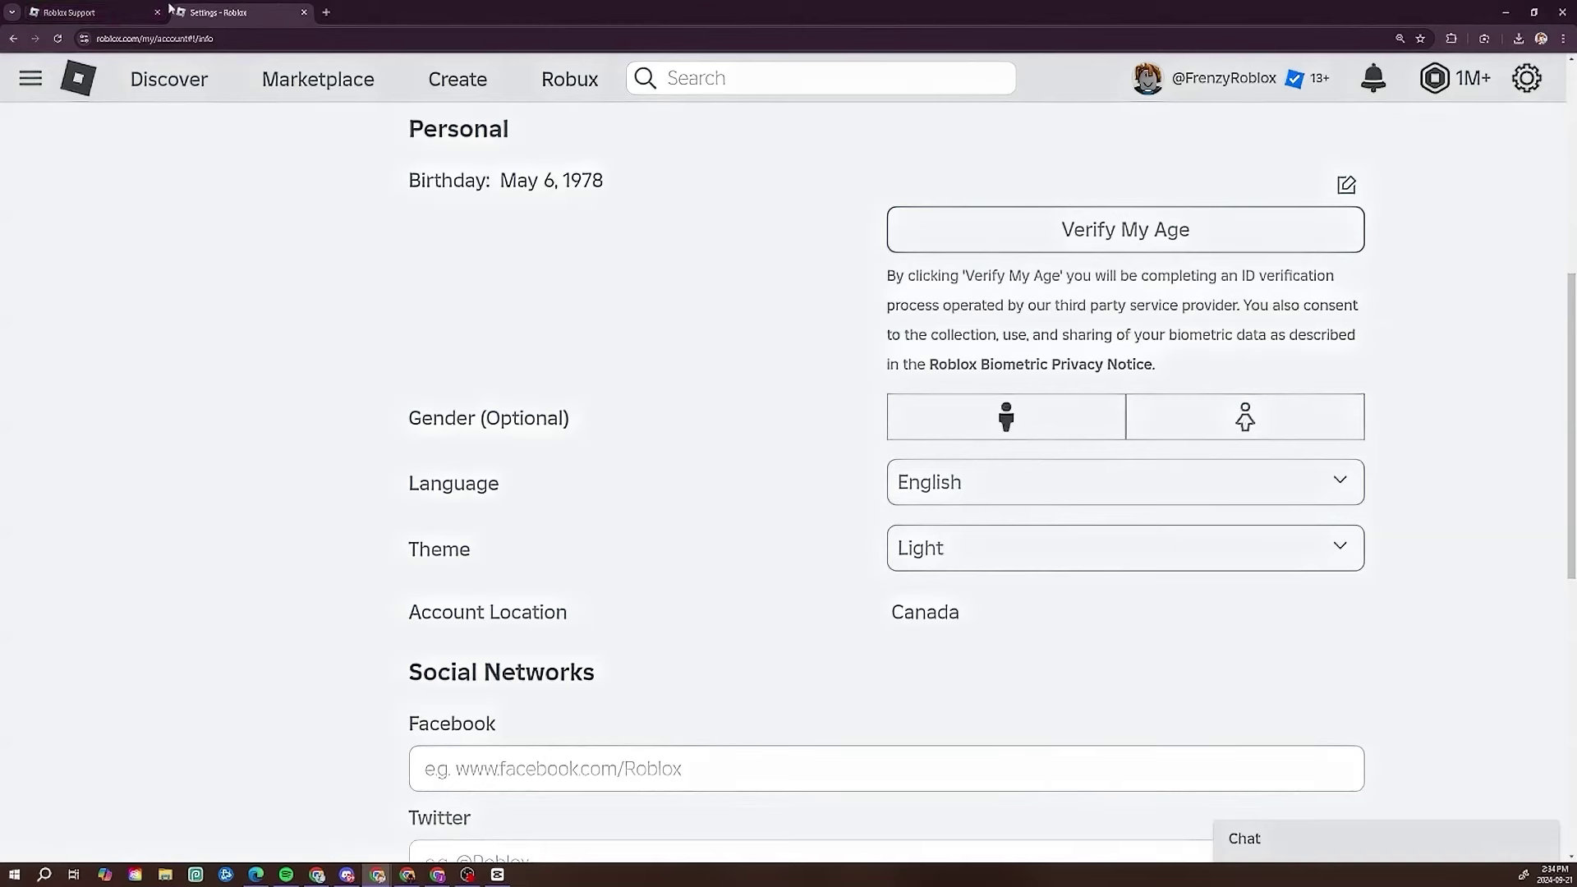
left_click(145, 17)
scroll(460, 510, "down", 3)
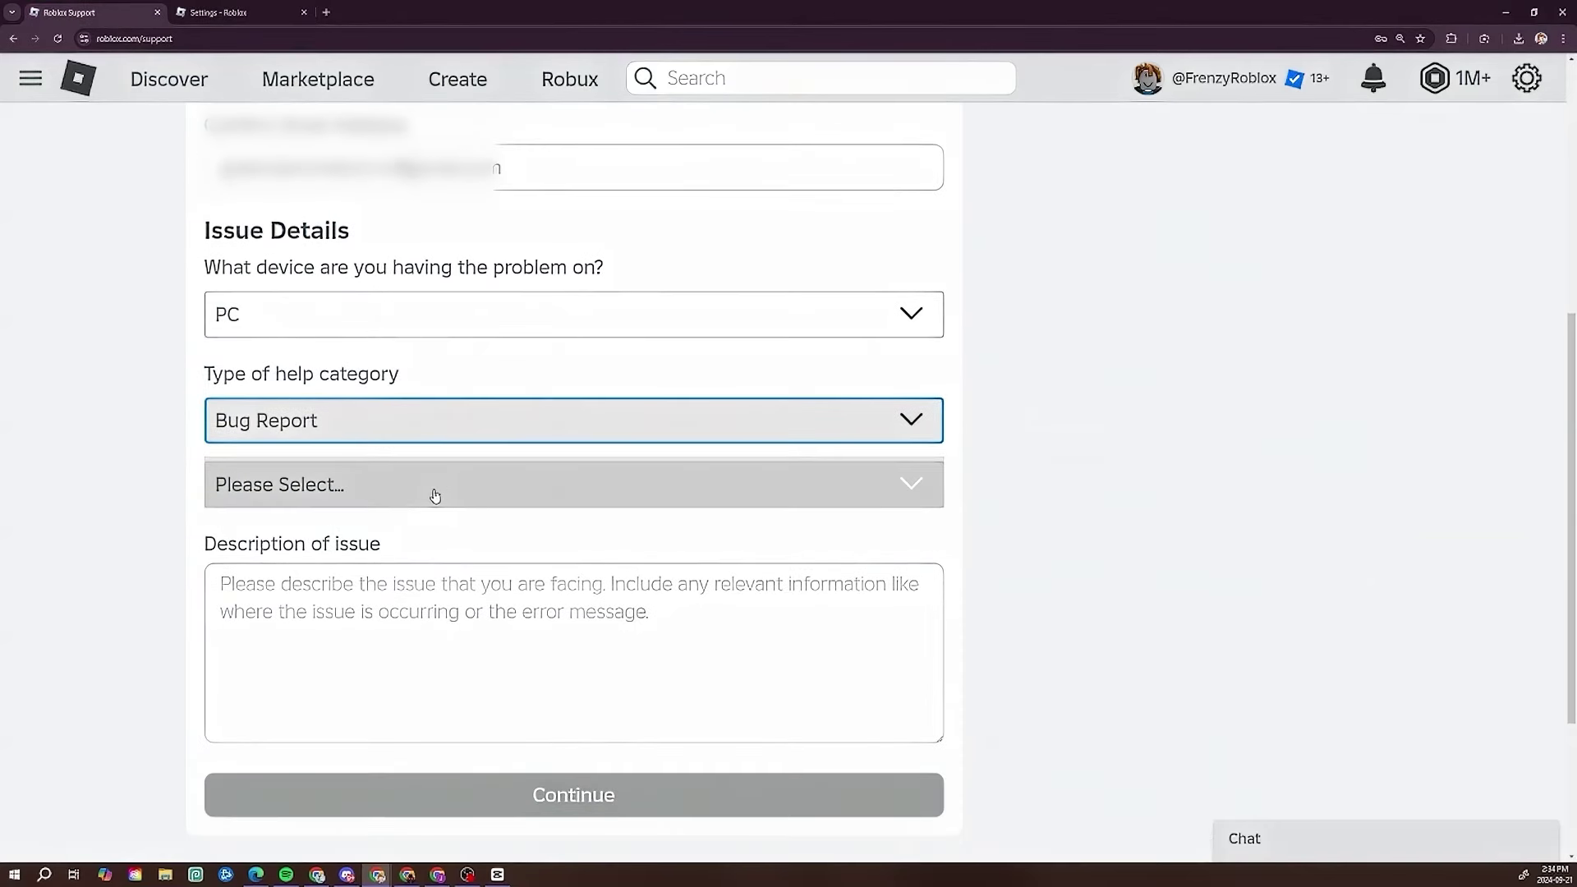
Set subcategory Bug Report and begin: 'I want to get my Roblox Voice chat. I connected my email…'
left_click(433, 493)
left_click(402, 522)
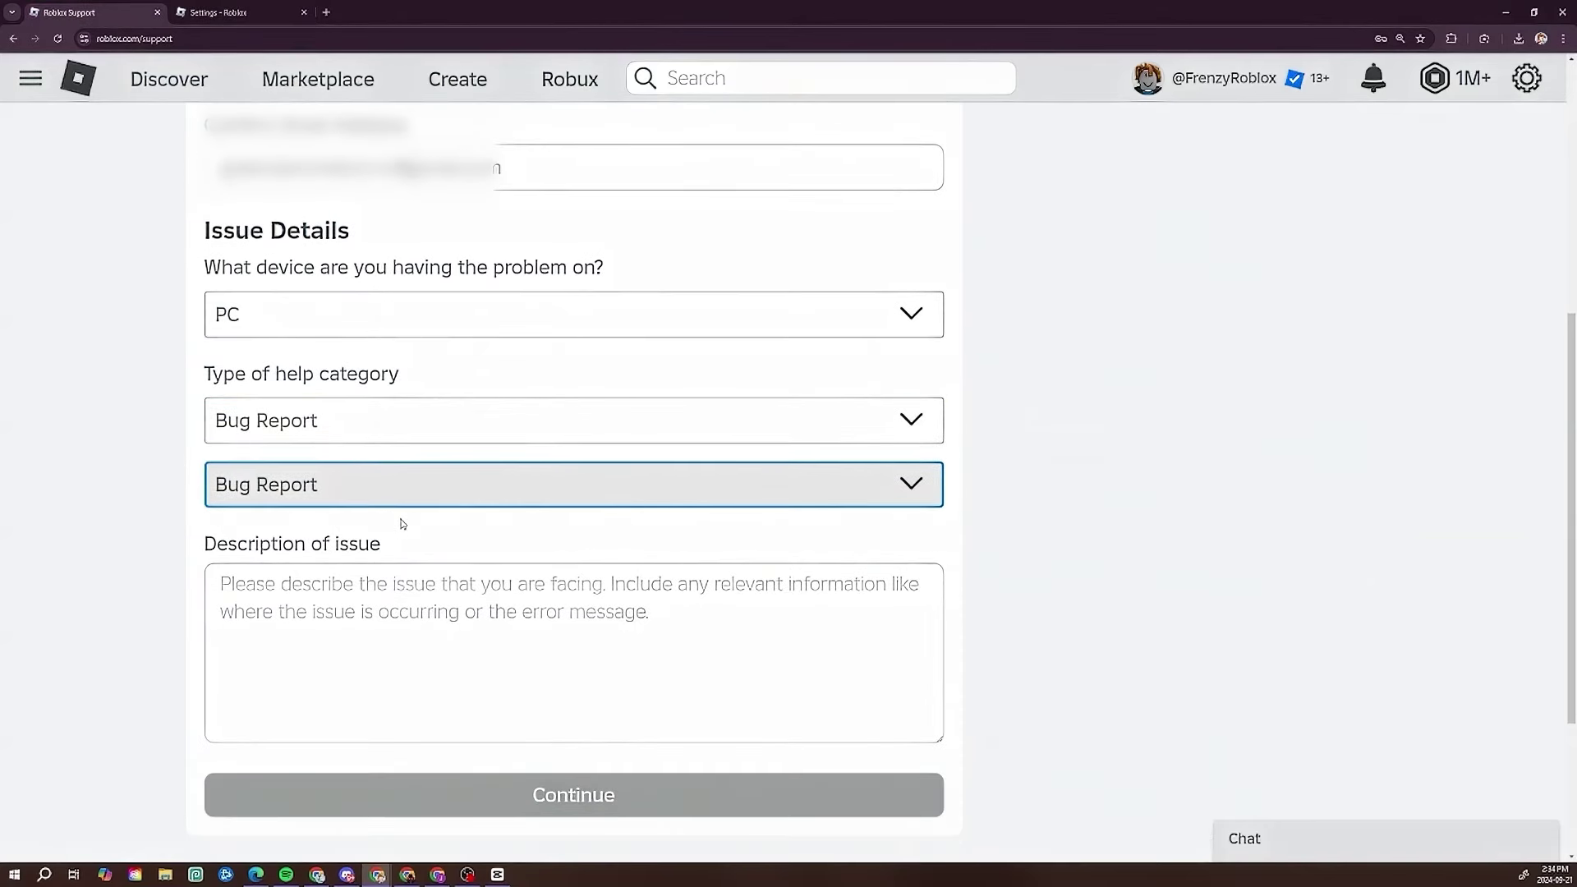
left_click(405, 597)
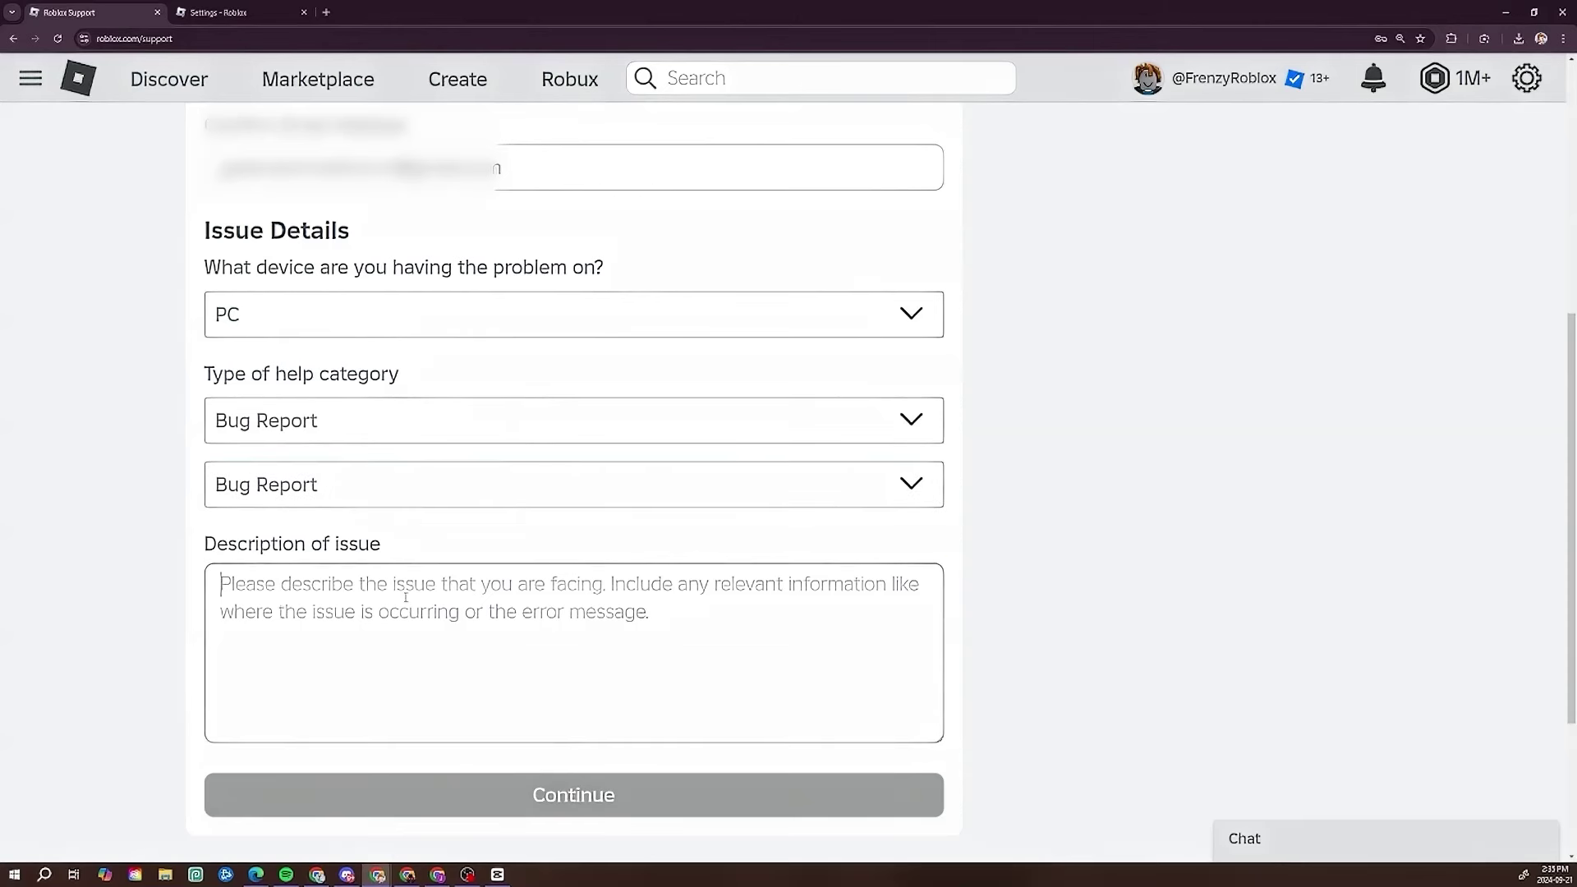
type("Hello, I am")
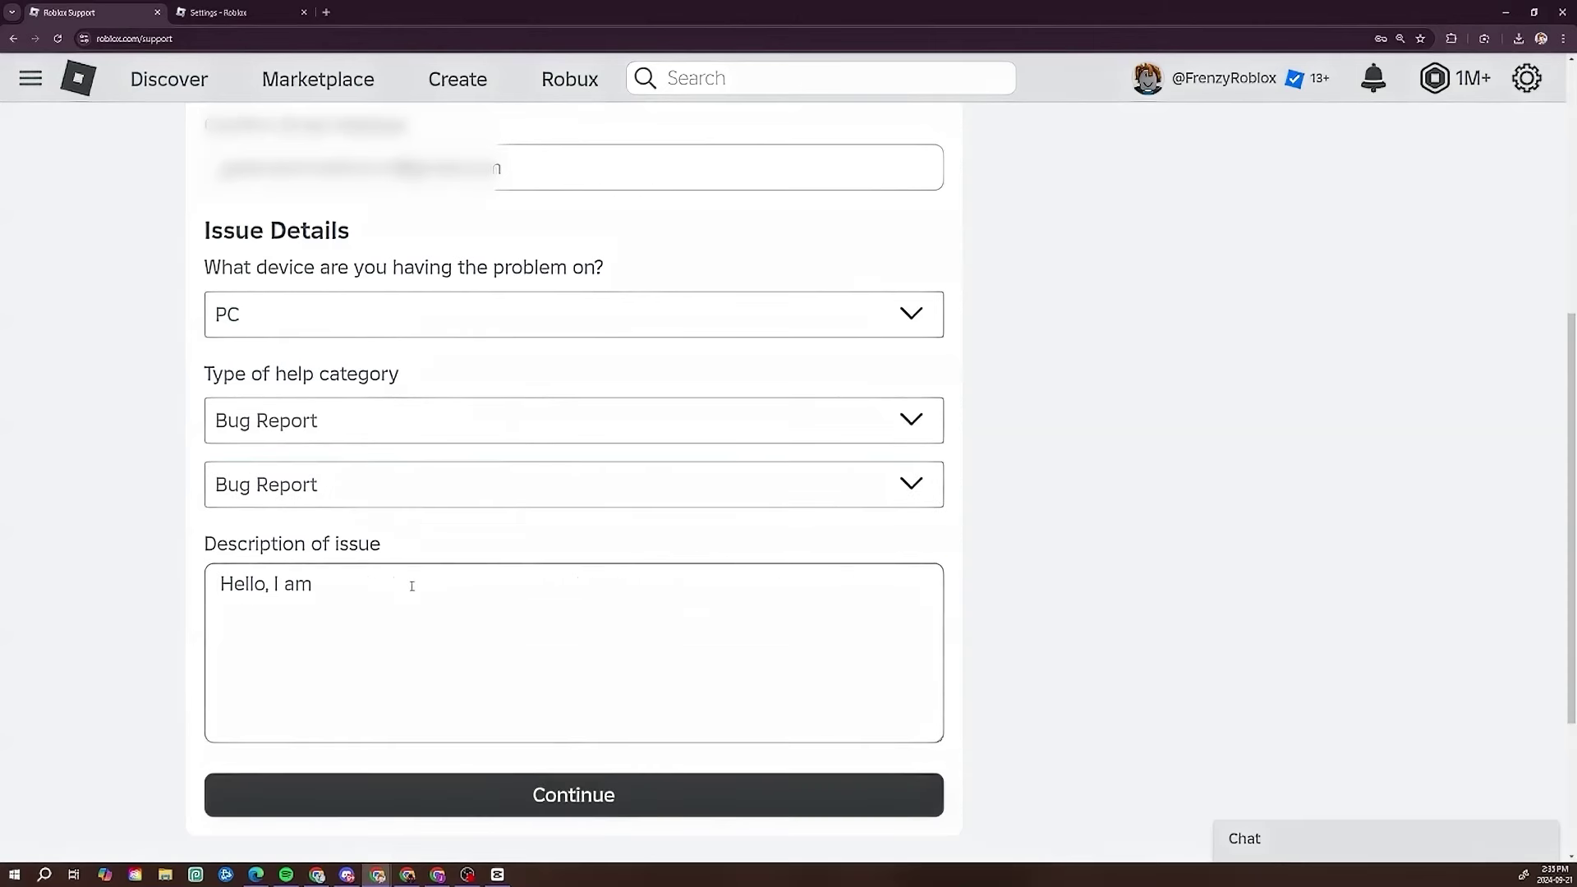
type(" not reciving my Roblox Vo")
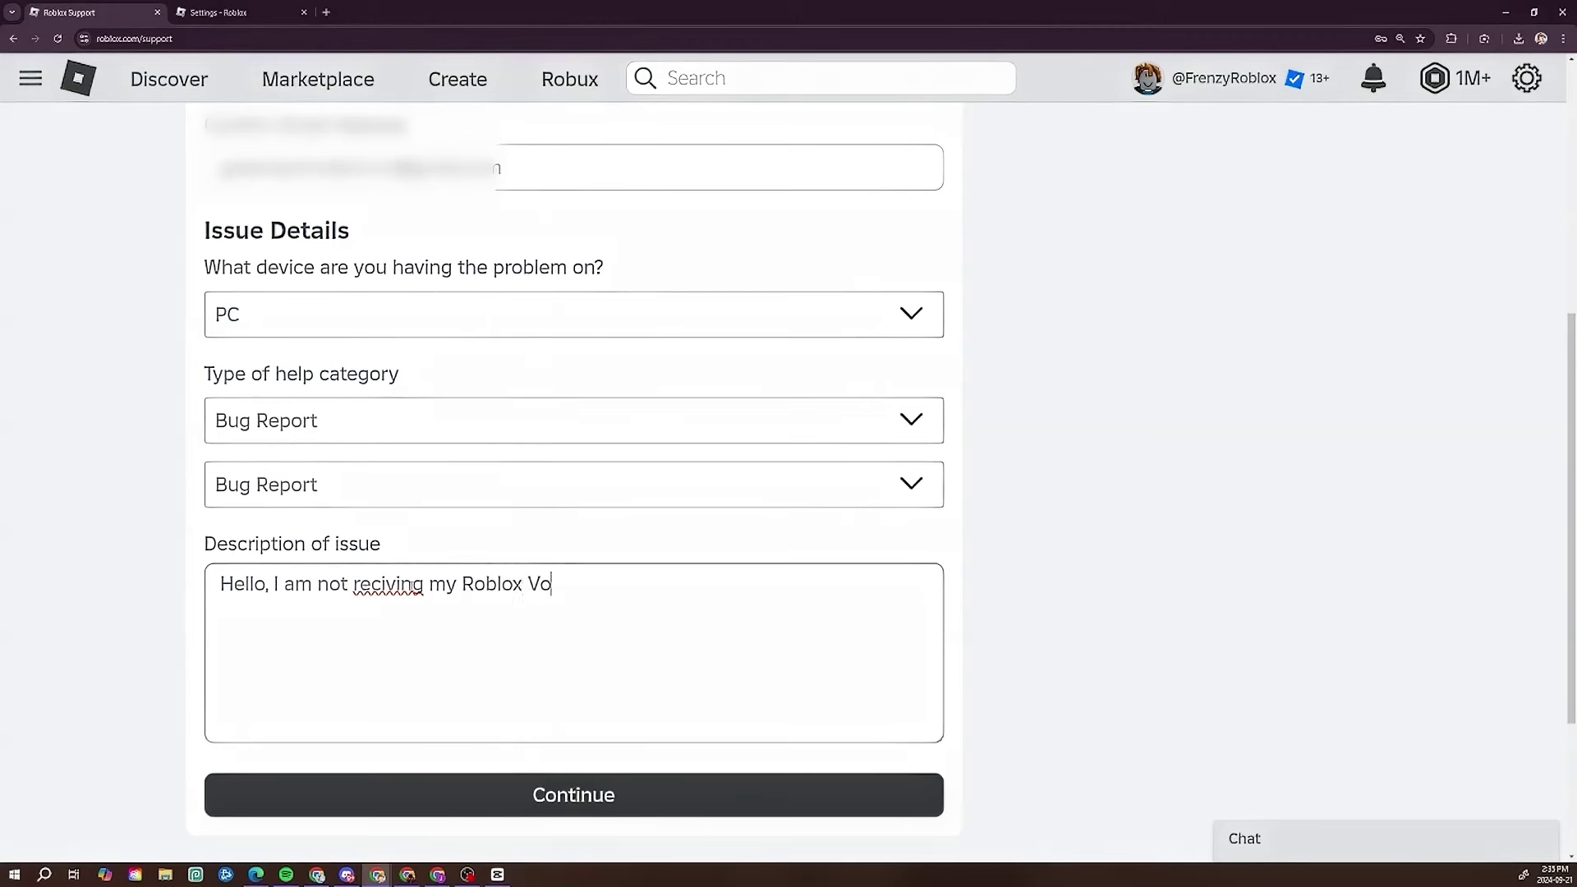
type("ice chat")
key("BackSpace")
key("BackSpace")
key("BackSpace")
key("BackSpace")
type("chat,")
left_click_drag(657, 584, 276, 606)
key("BackSpace")
type("I wa")
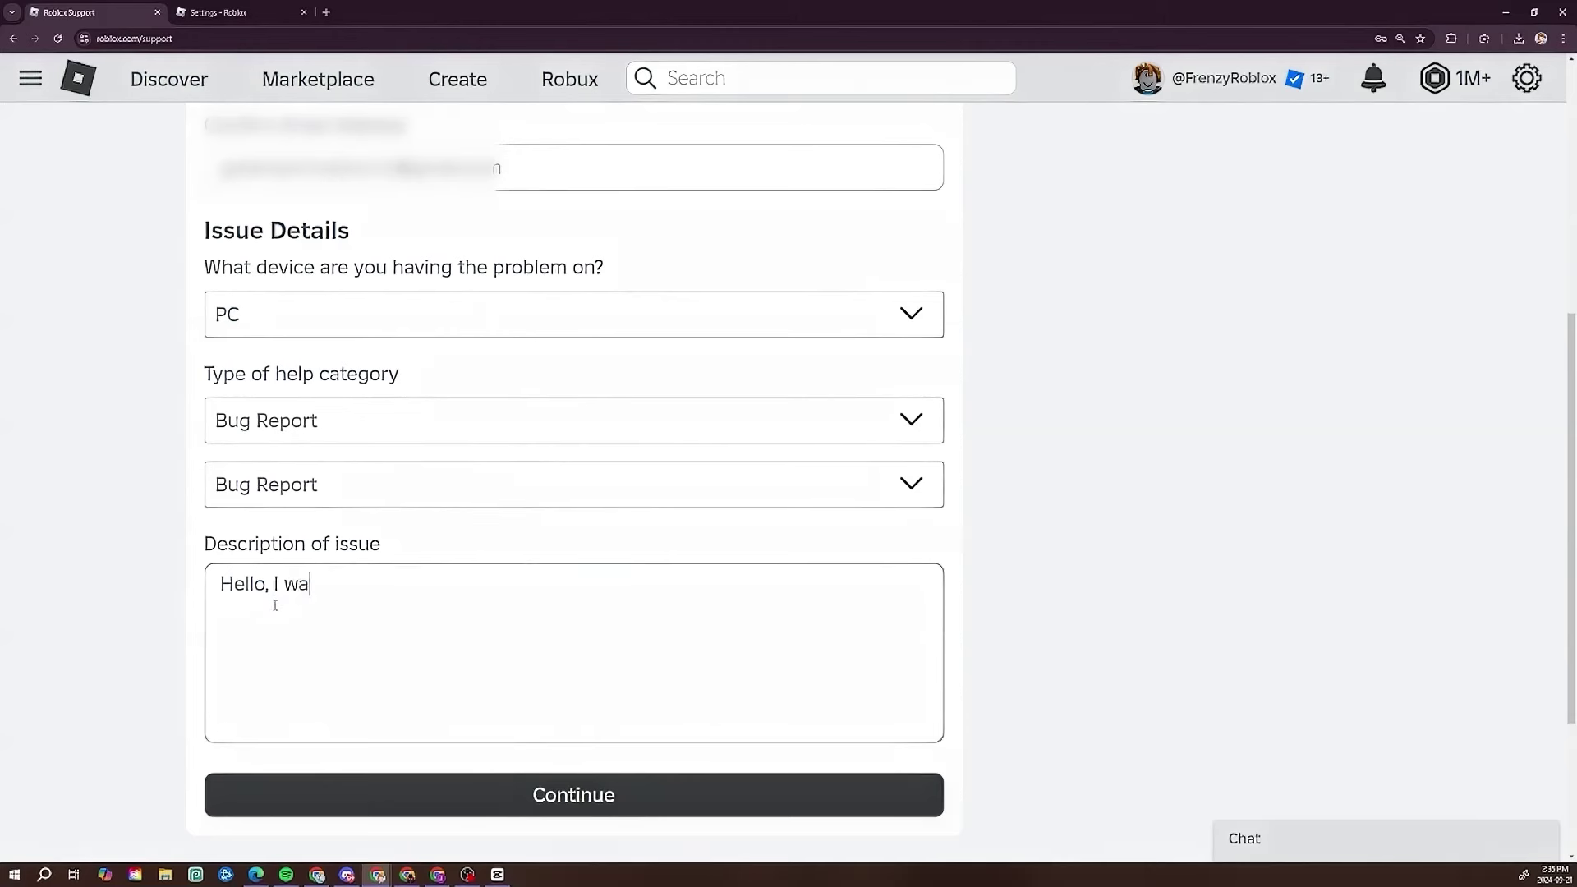
type("nt to get my robl")
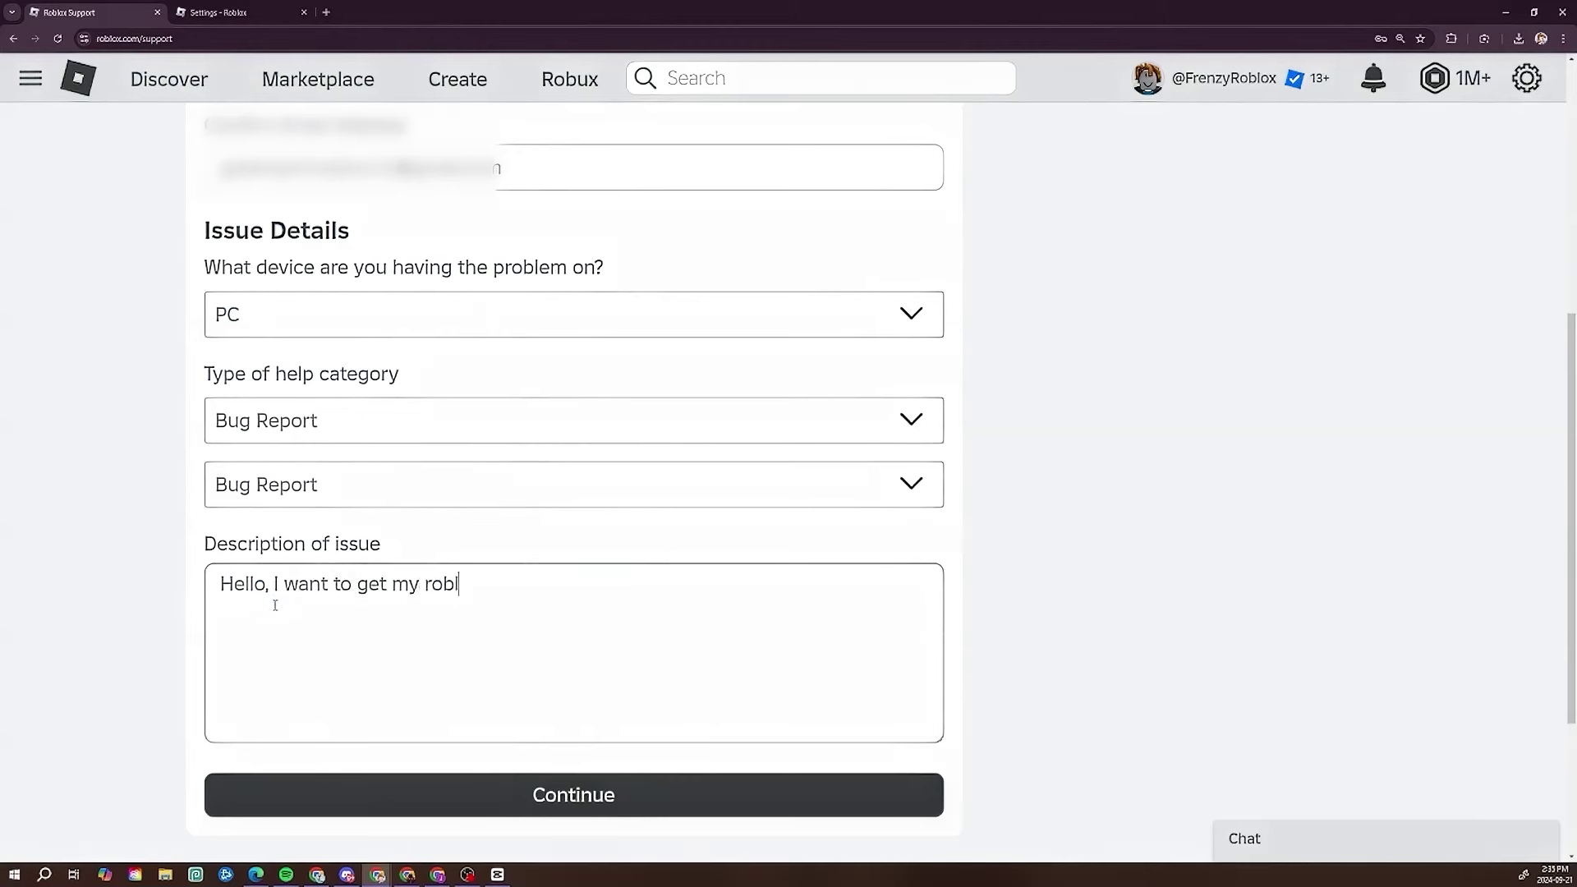
key("BackSpace")
key("BackSpace")
key("BackSpace")
key("BackSpace")
type("Roblox Voicechat. I connected my ")
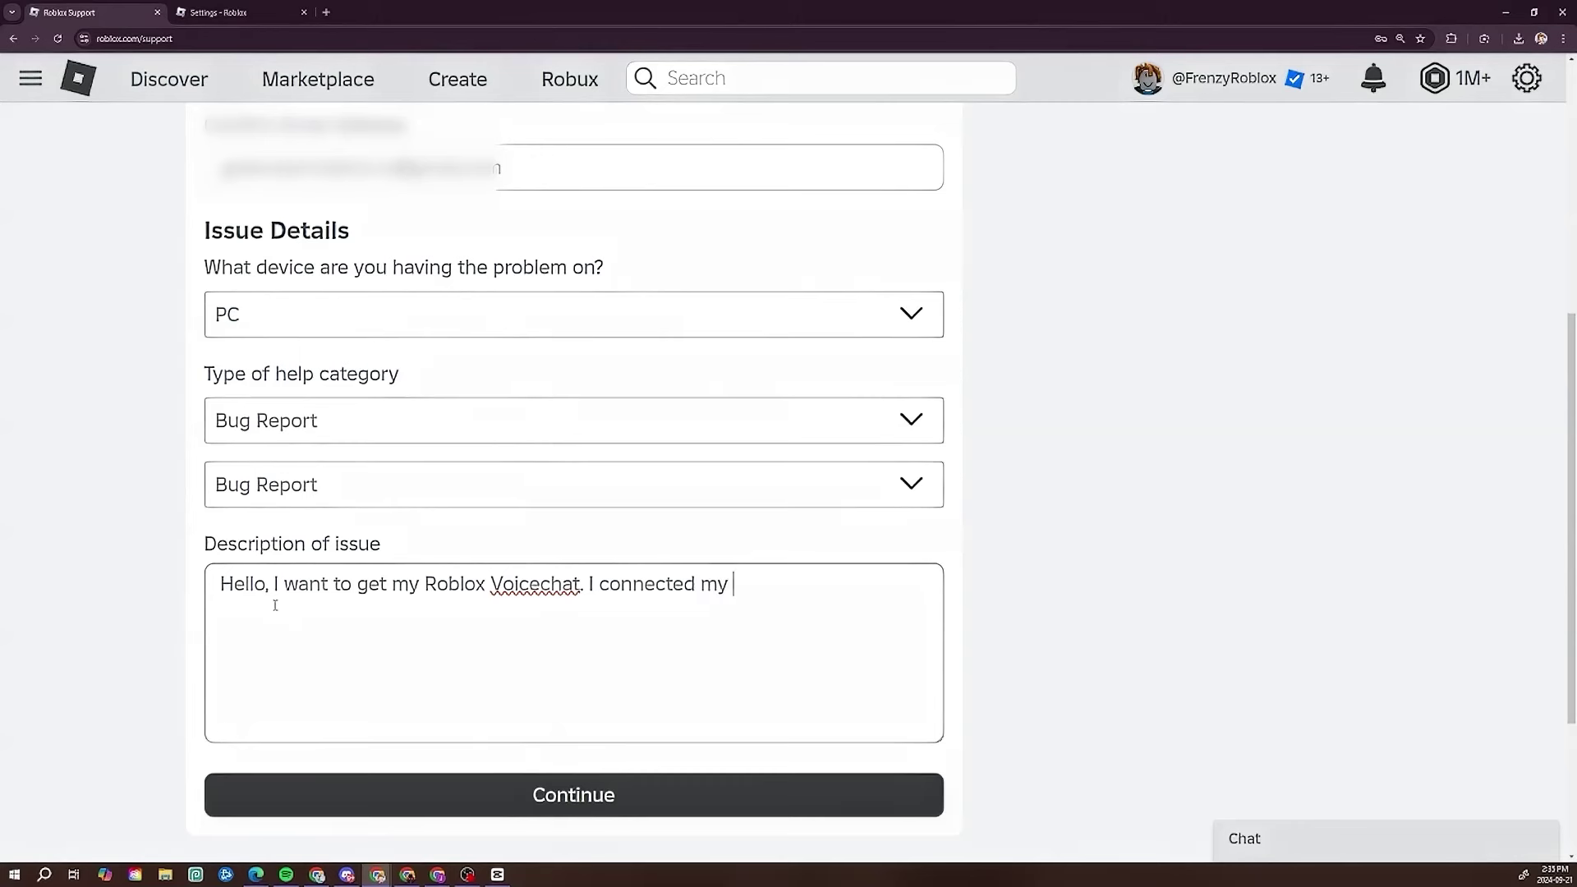
type("email to this form")
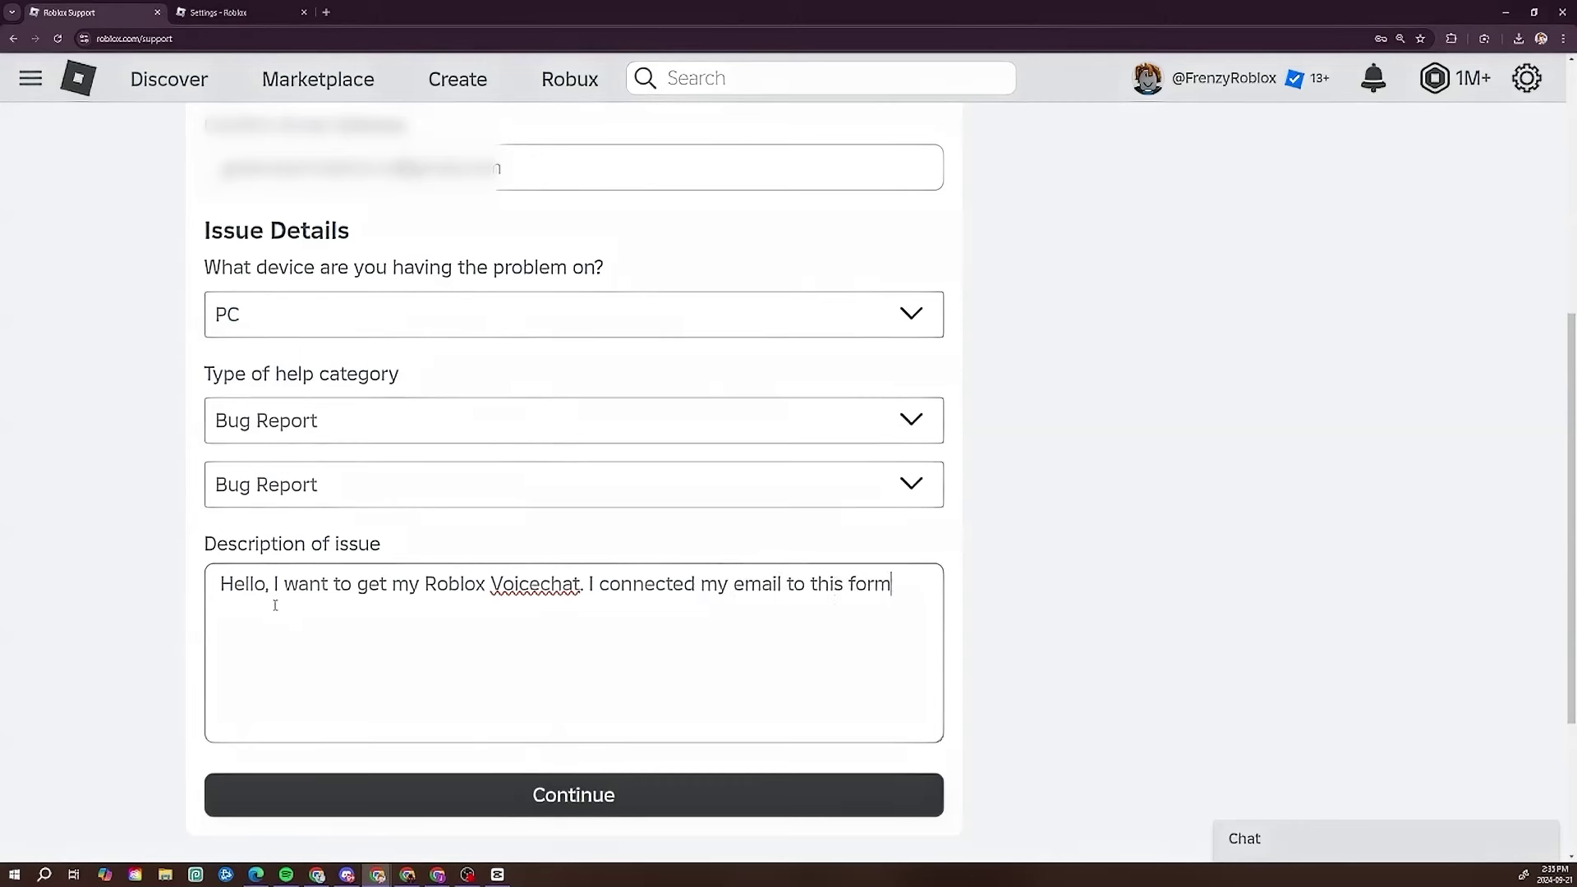
key("BackSpace")
key("BackSpace")
key("BackSpace")
key("BackSpace")
type("support form")
right_click(577, 583)
left_click(612, 327)
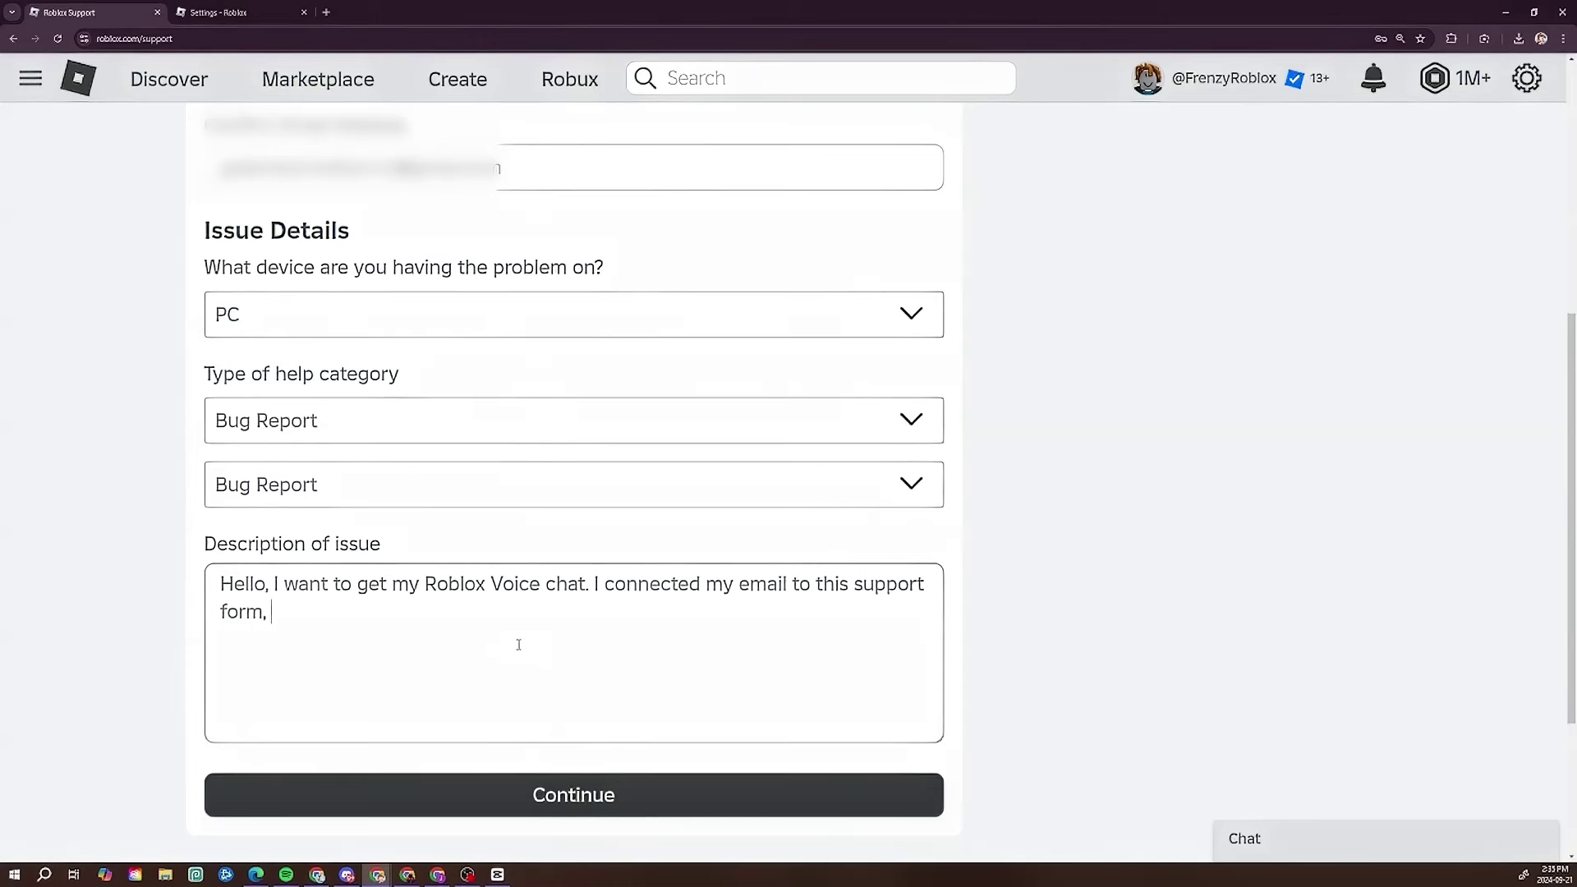
Add that Voice Chat never arrived despite an old Roblox profile and a 2-month wait
type(", and I have not gotten")
type(" robl")
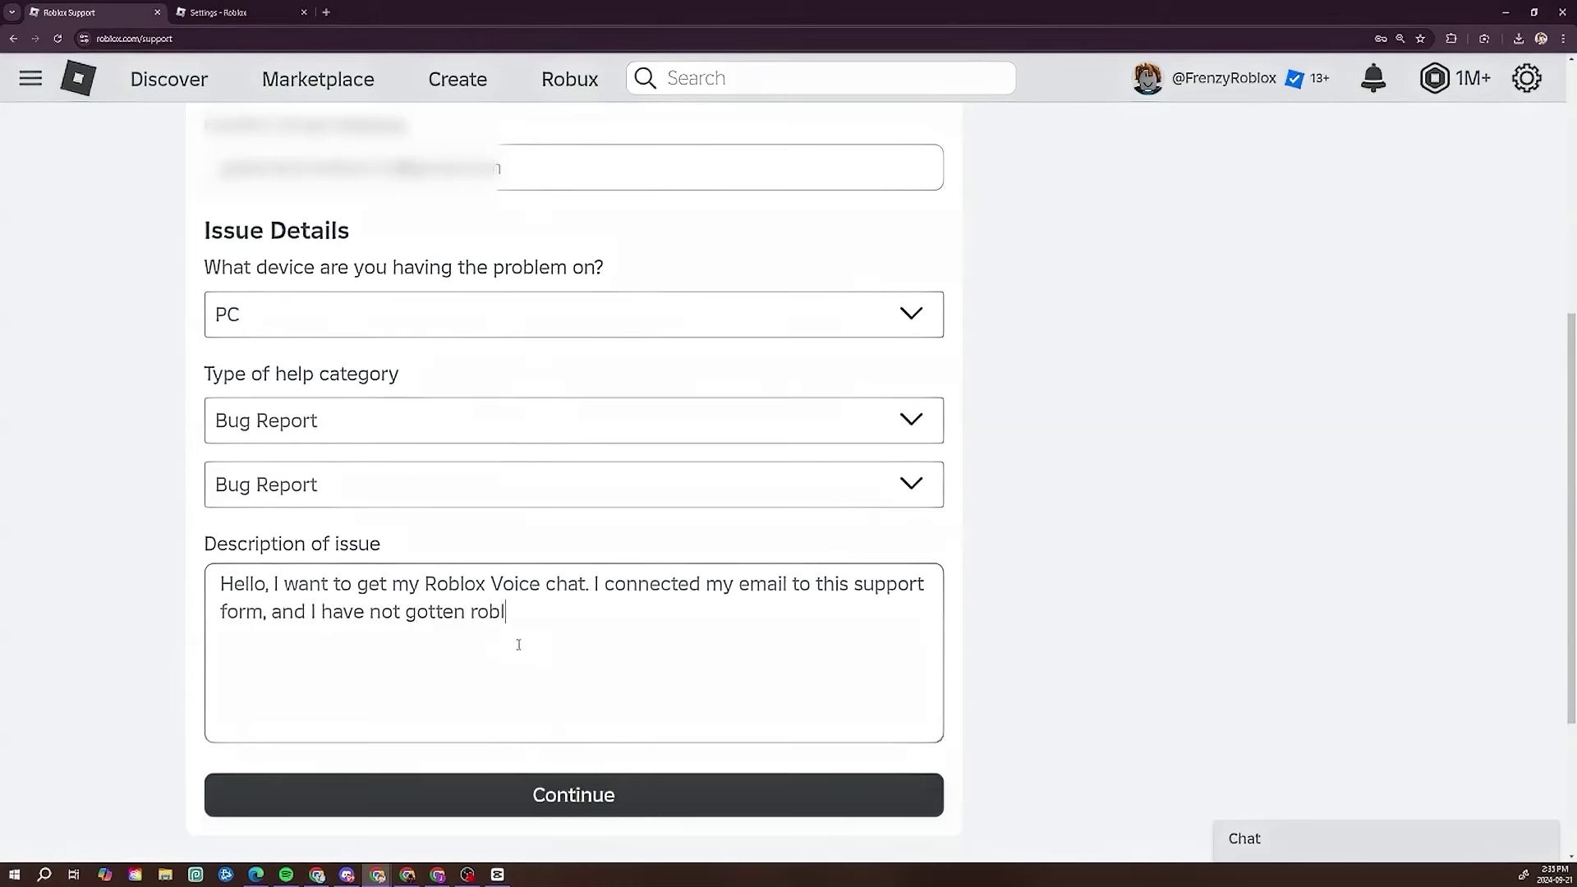
type("ox Voice Chat and ")
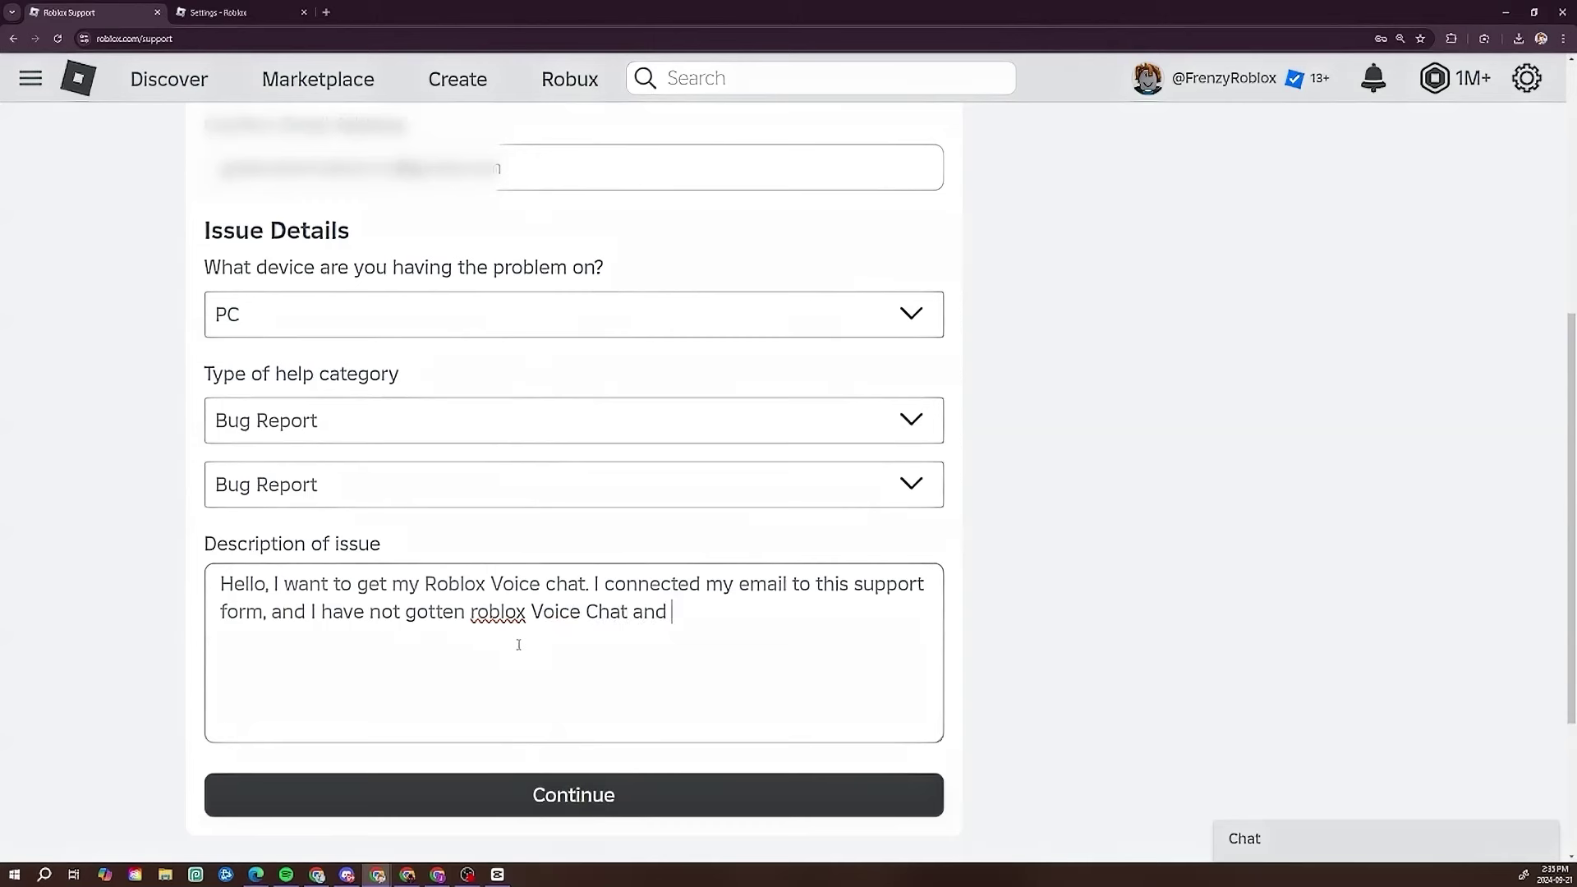
type("I had my roblox Pr")
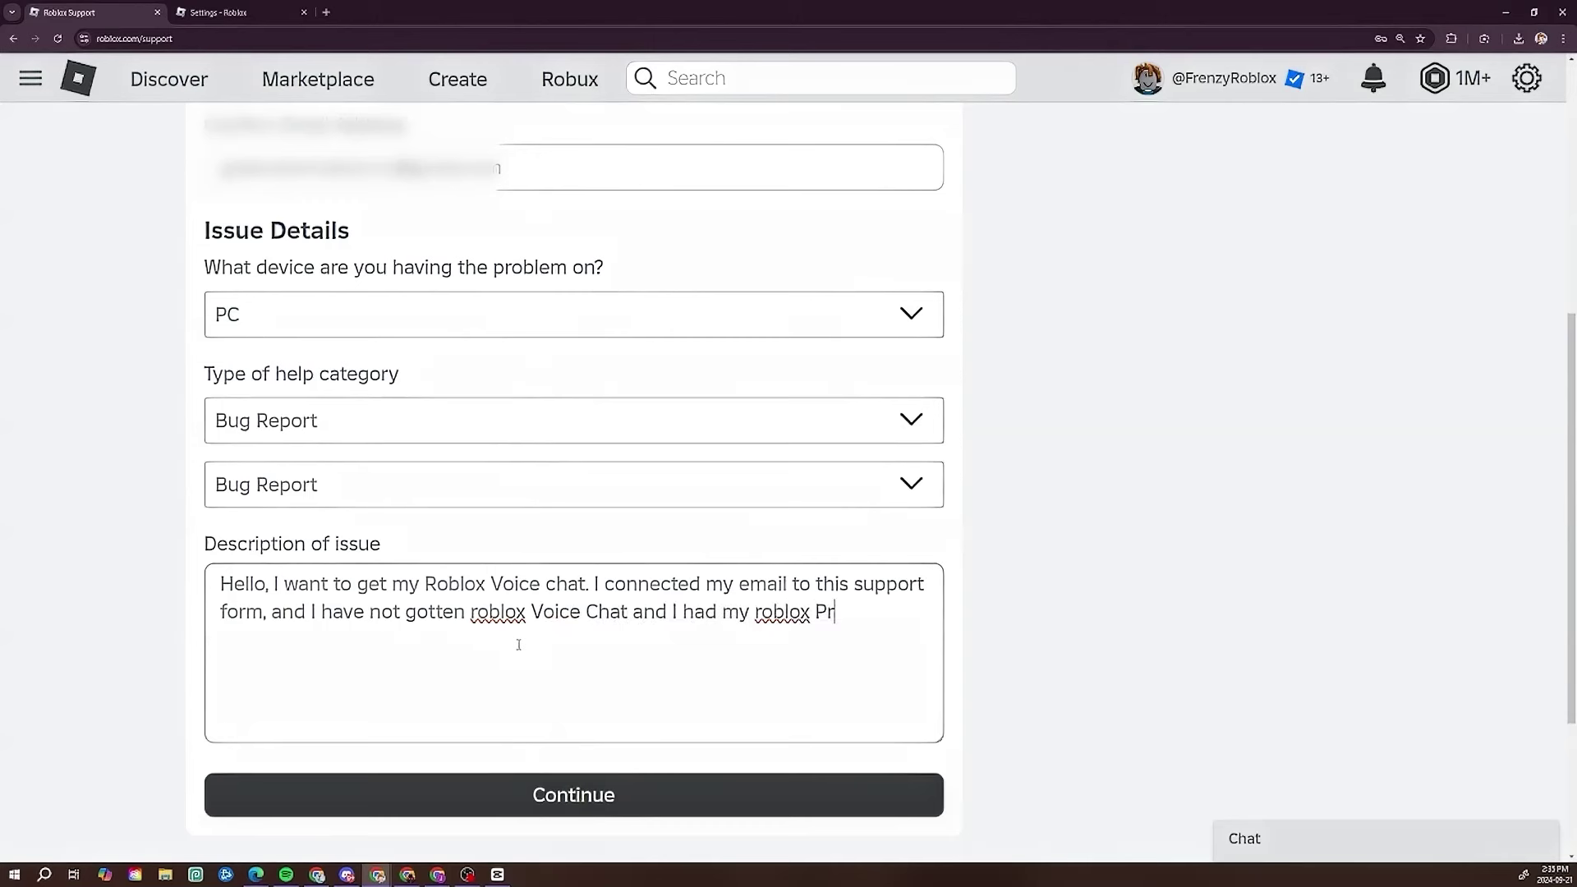
type("ofile for a long time")
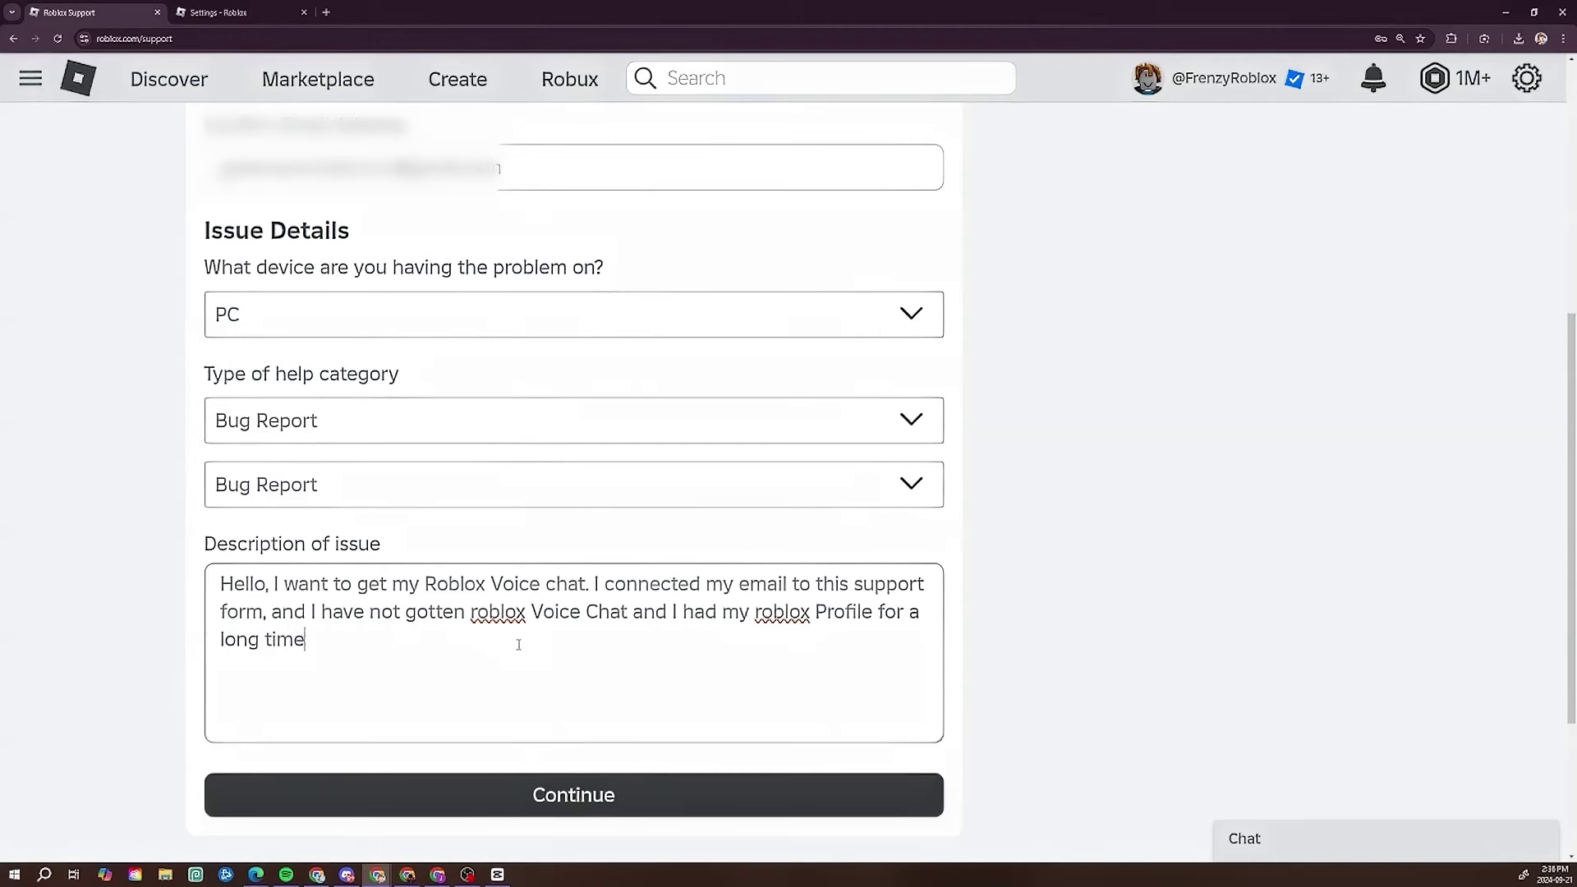
right_click(496, 614)
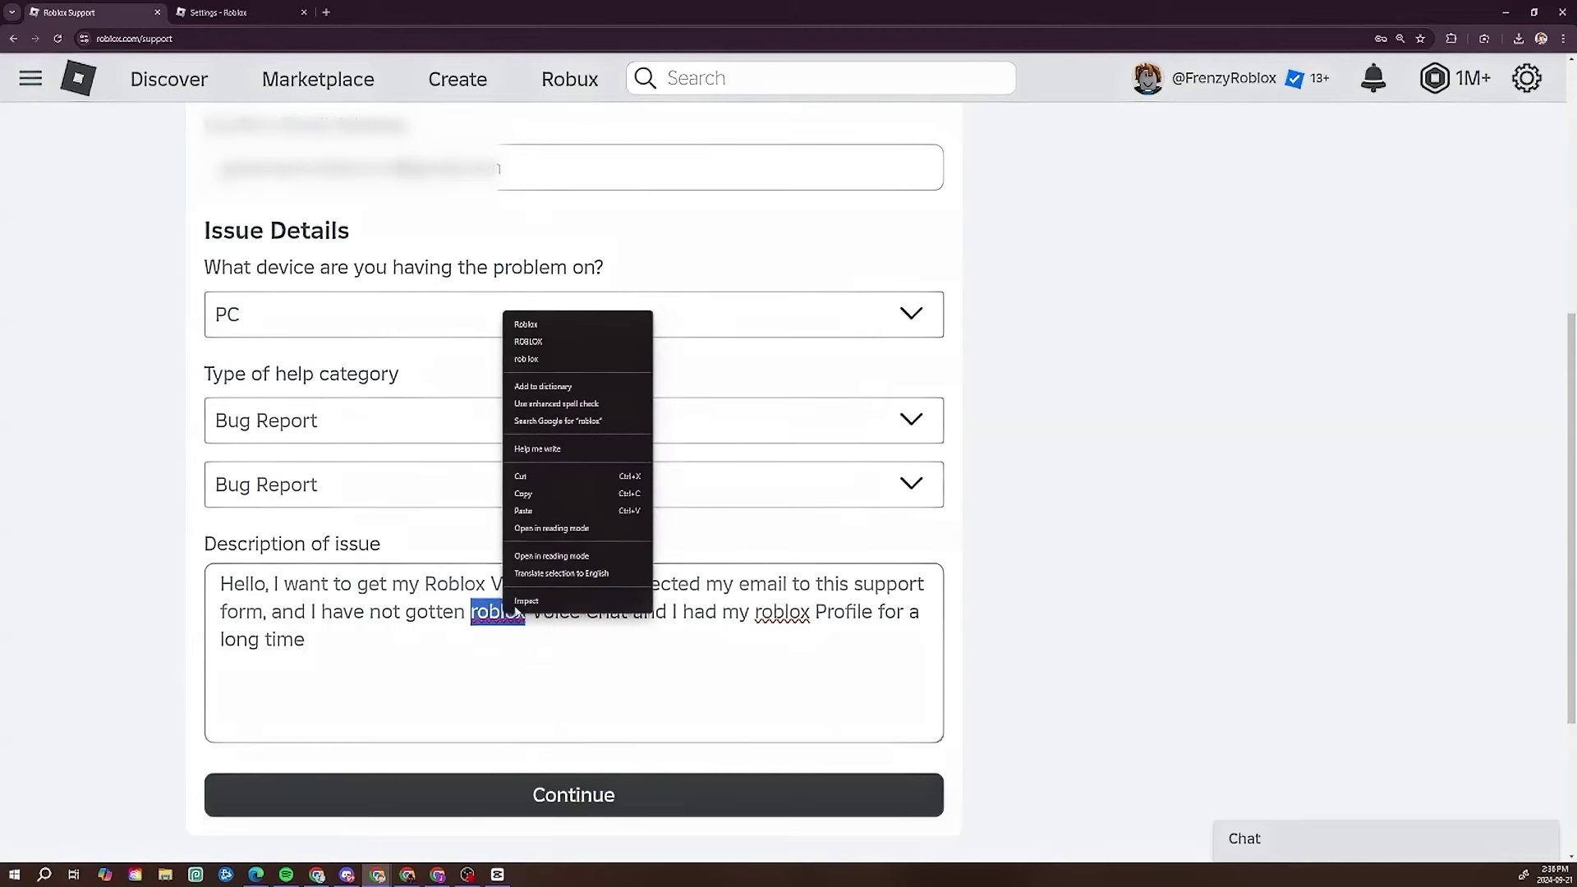
left_click(541, 322)
right_click(790, 614)
left_click(815, 330)
type(". I have bee")
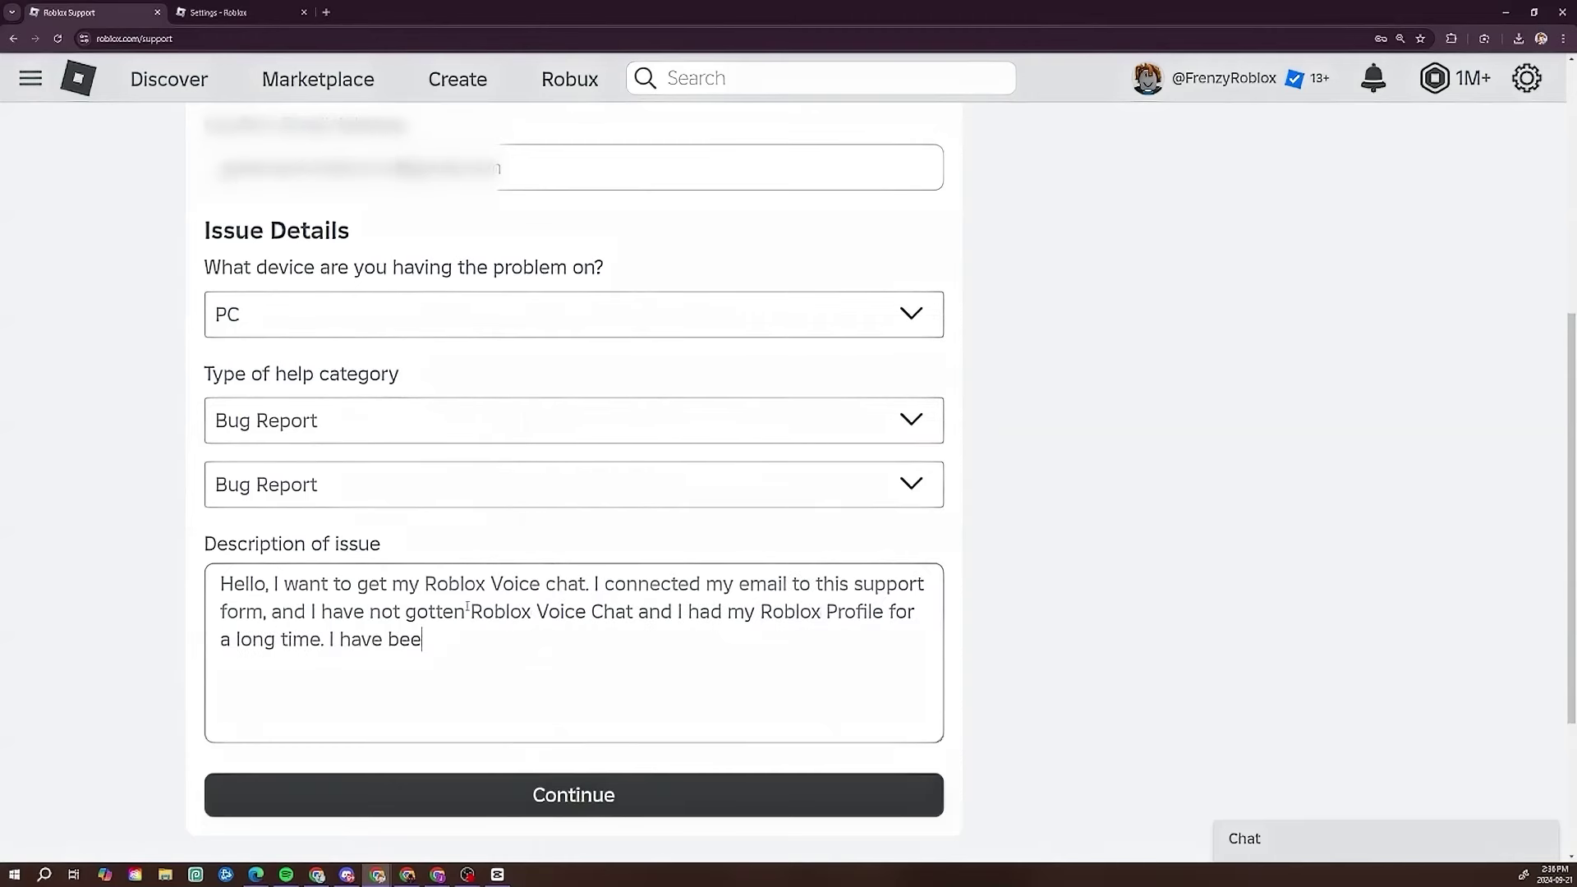
type("n waiting for atleast 2")
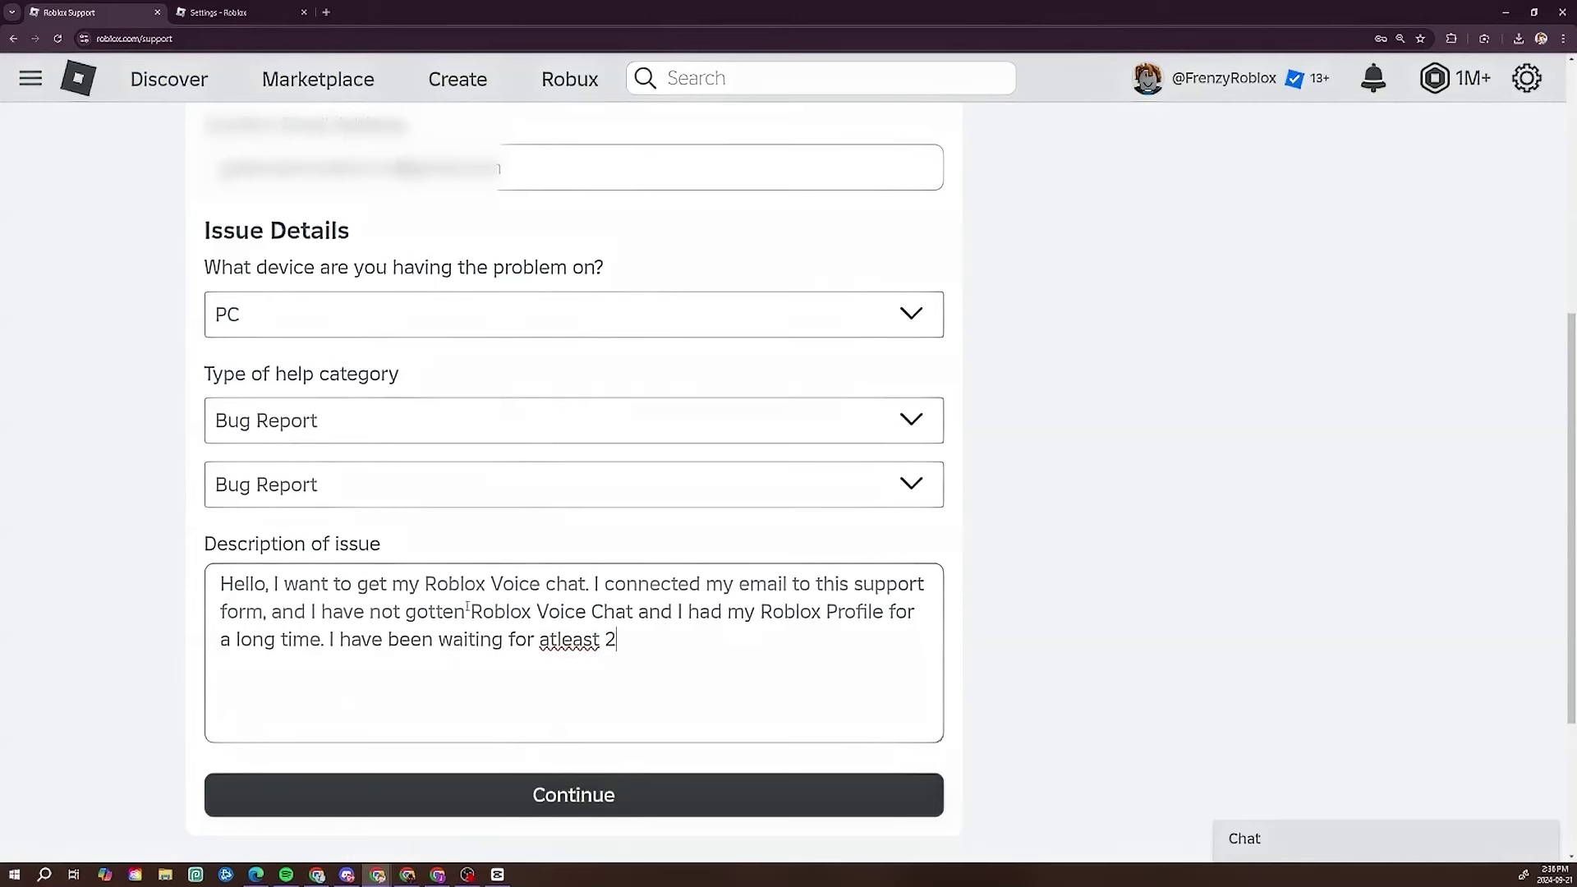
type(" months and I still haven't ")
type("recieved my roblo")
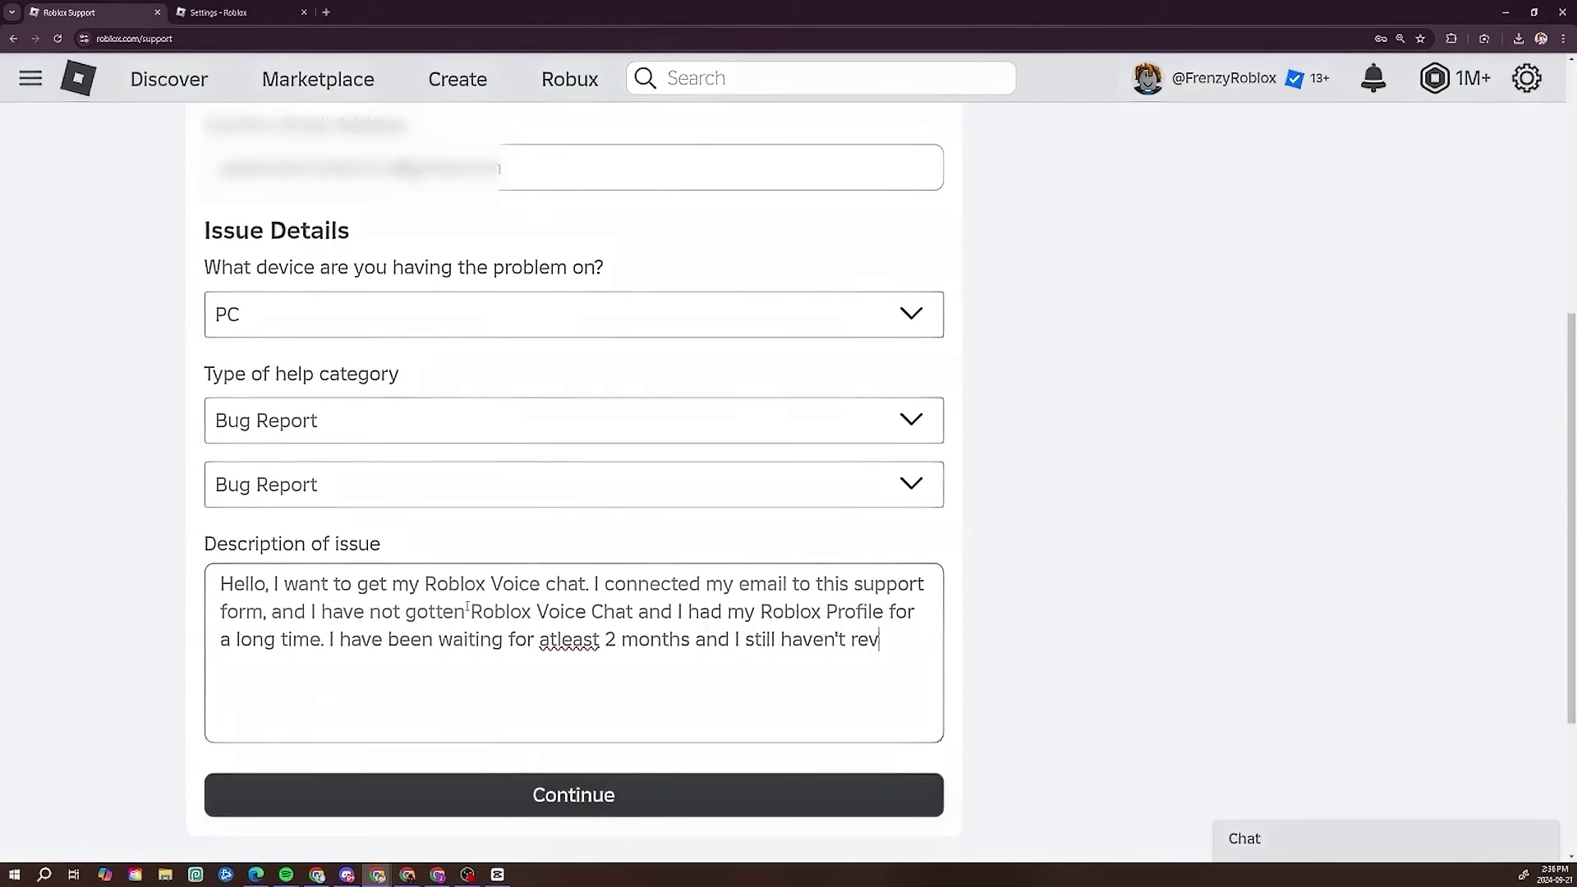
type("x voice")
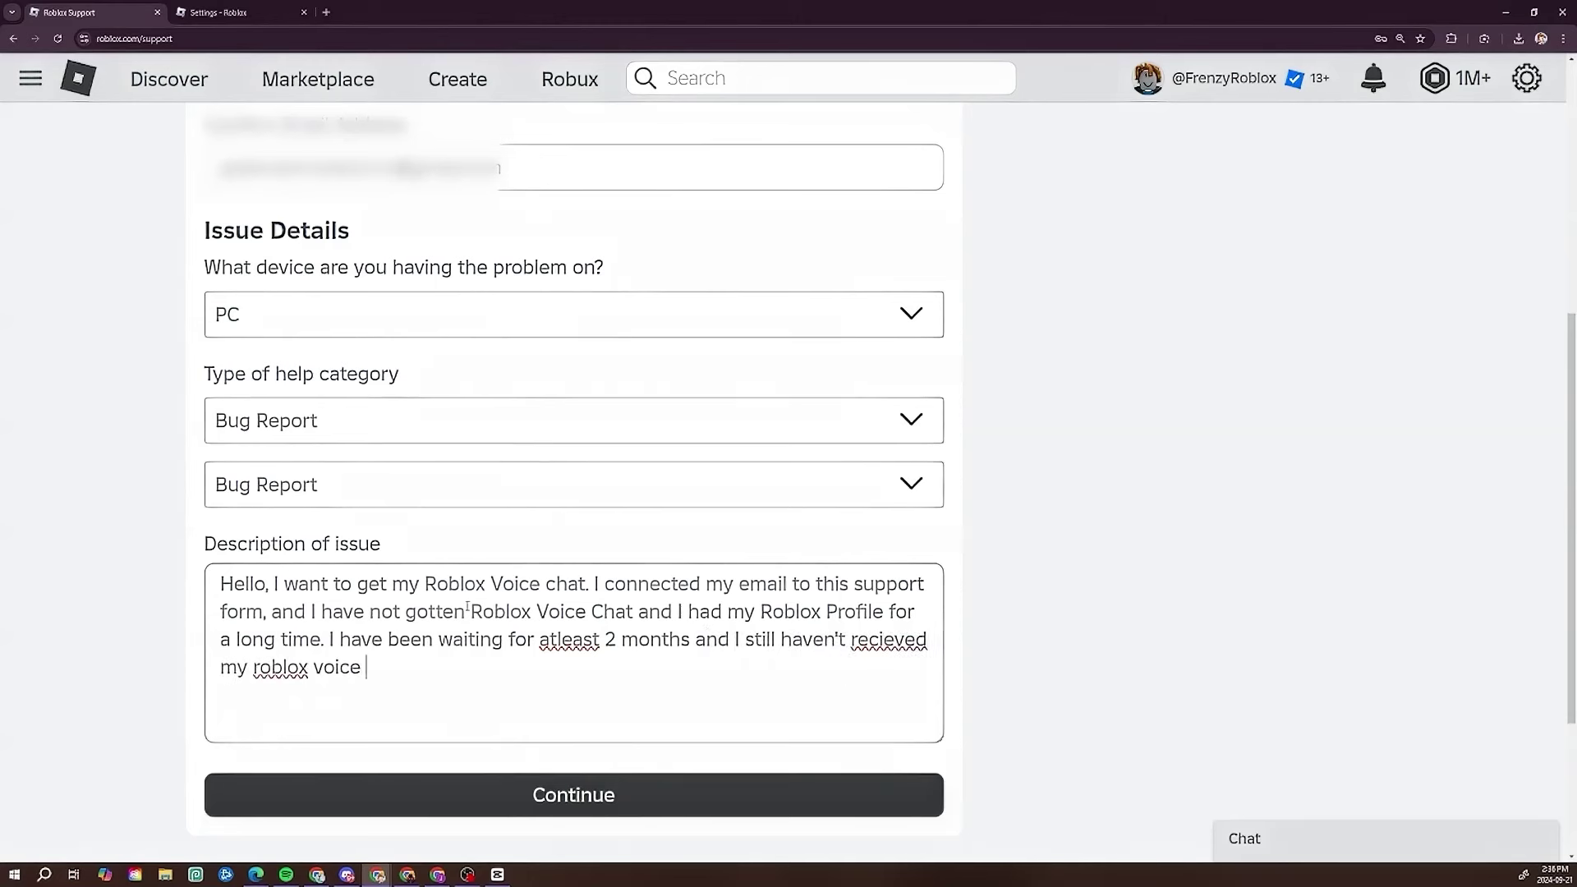
type("chat. I am 13+")
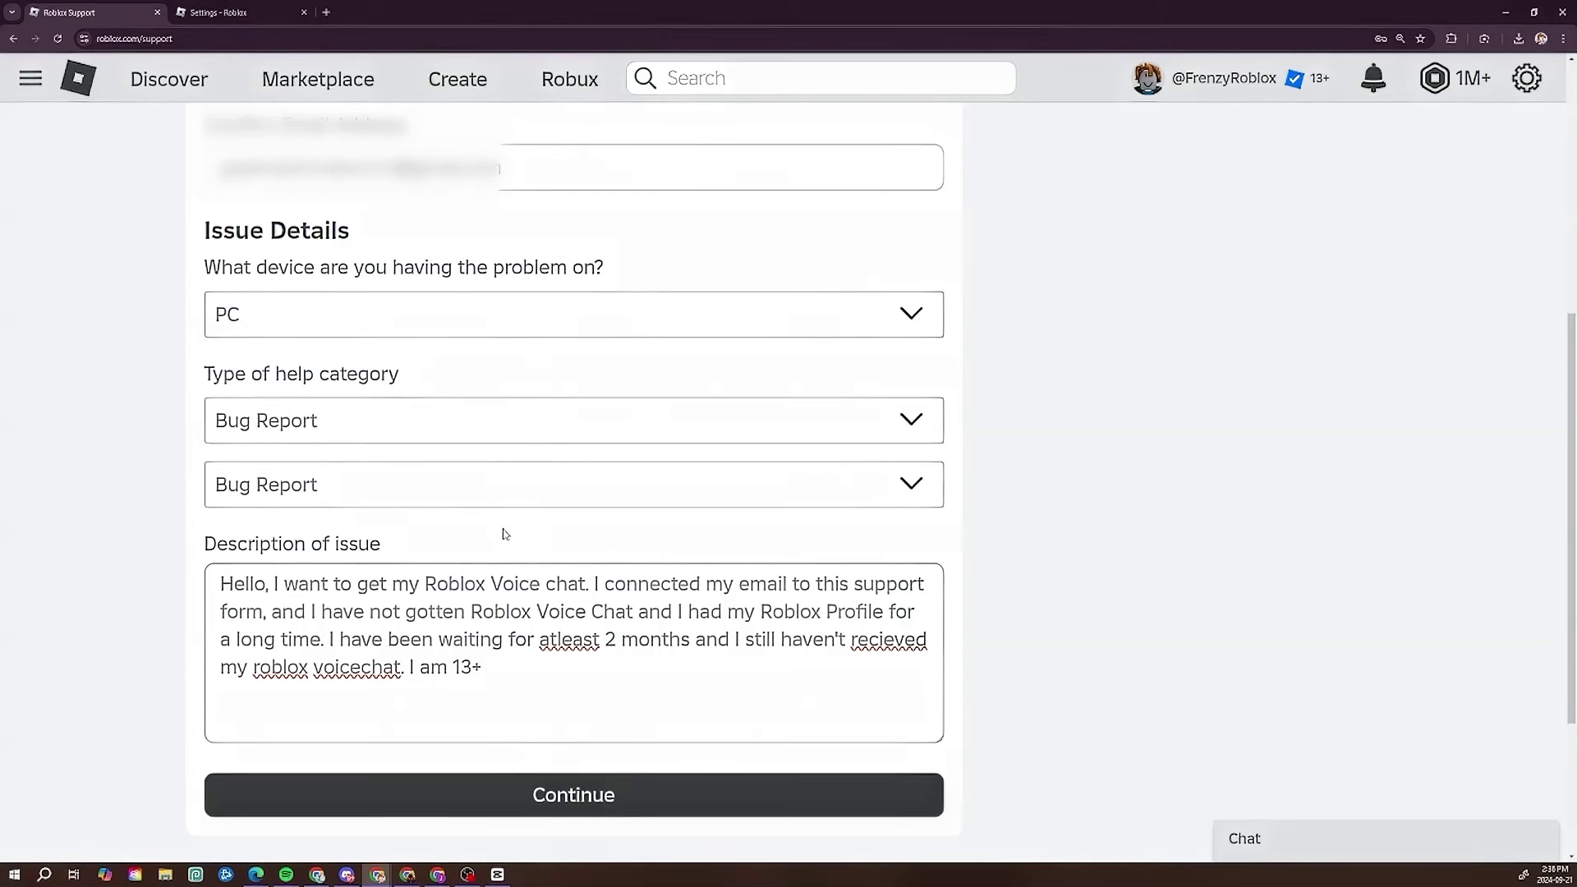
Add that the email was verified but no Voice Chat email was received
left_click(610, 674)
key("ctrl+a")
type("Hello, I want to get my Roblox Voice chat. I connected my email to this support form, and I have not gotten Roblox Voice Chat and I had my Roblox Profile for a long time. I have been waiting for at least 2 months and I still haven't received my Roblox voice chat. I am 13+")
type("I ")
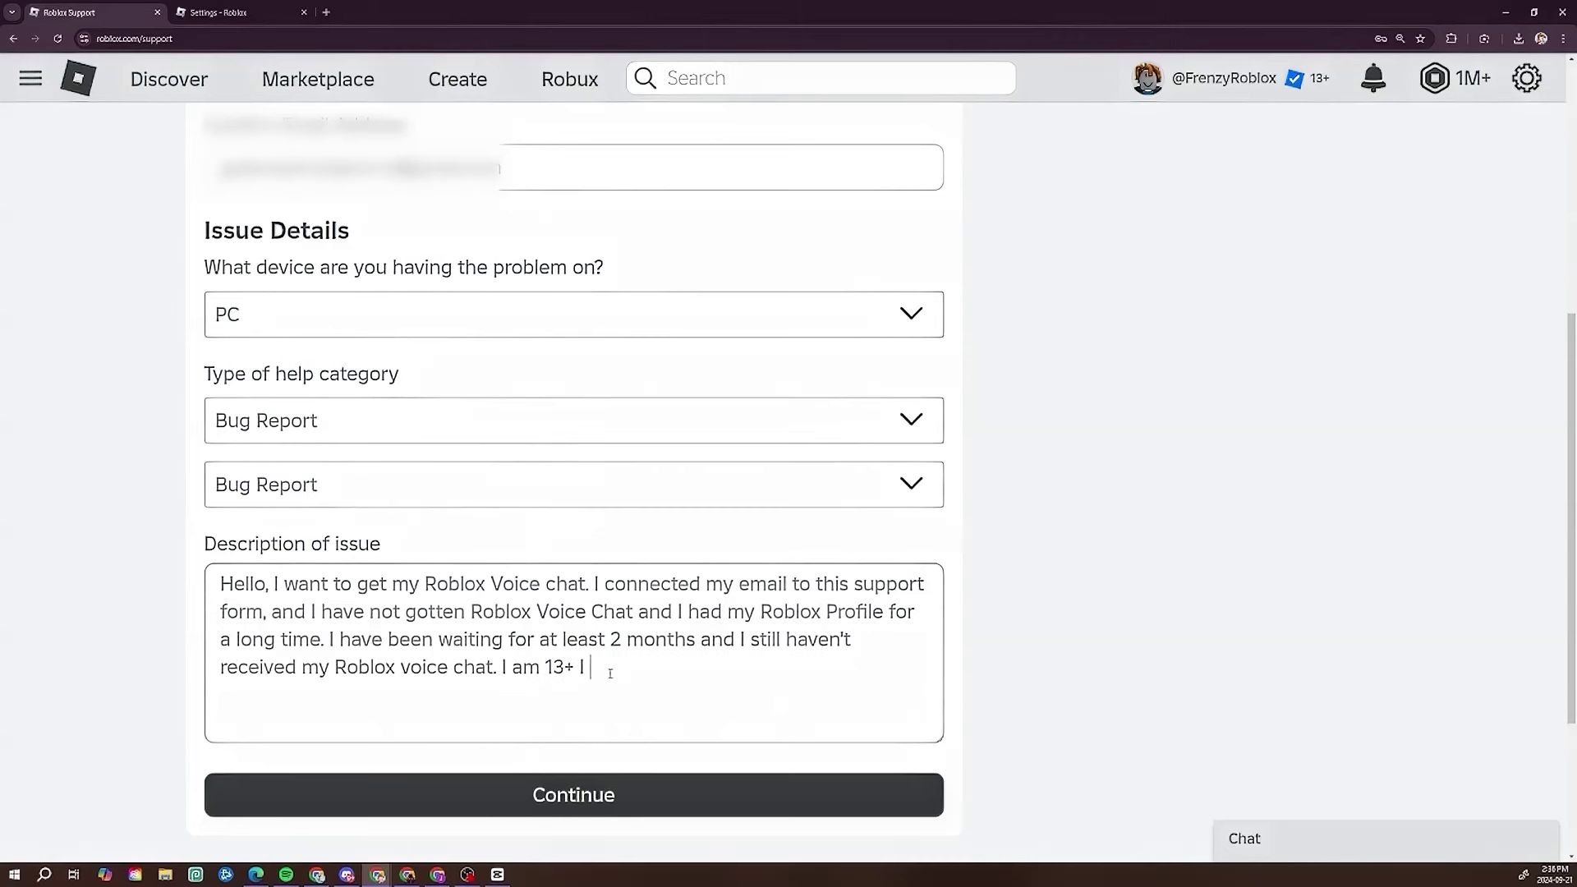
type("verified my email, and put in the ri")
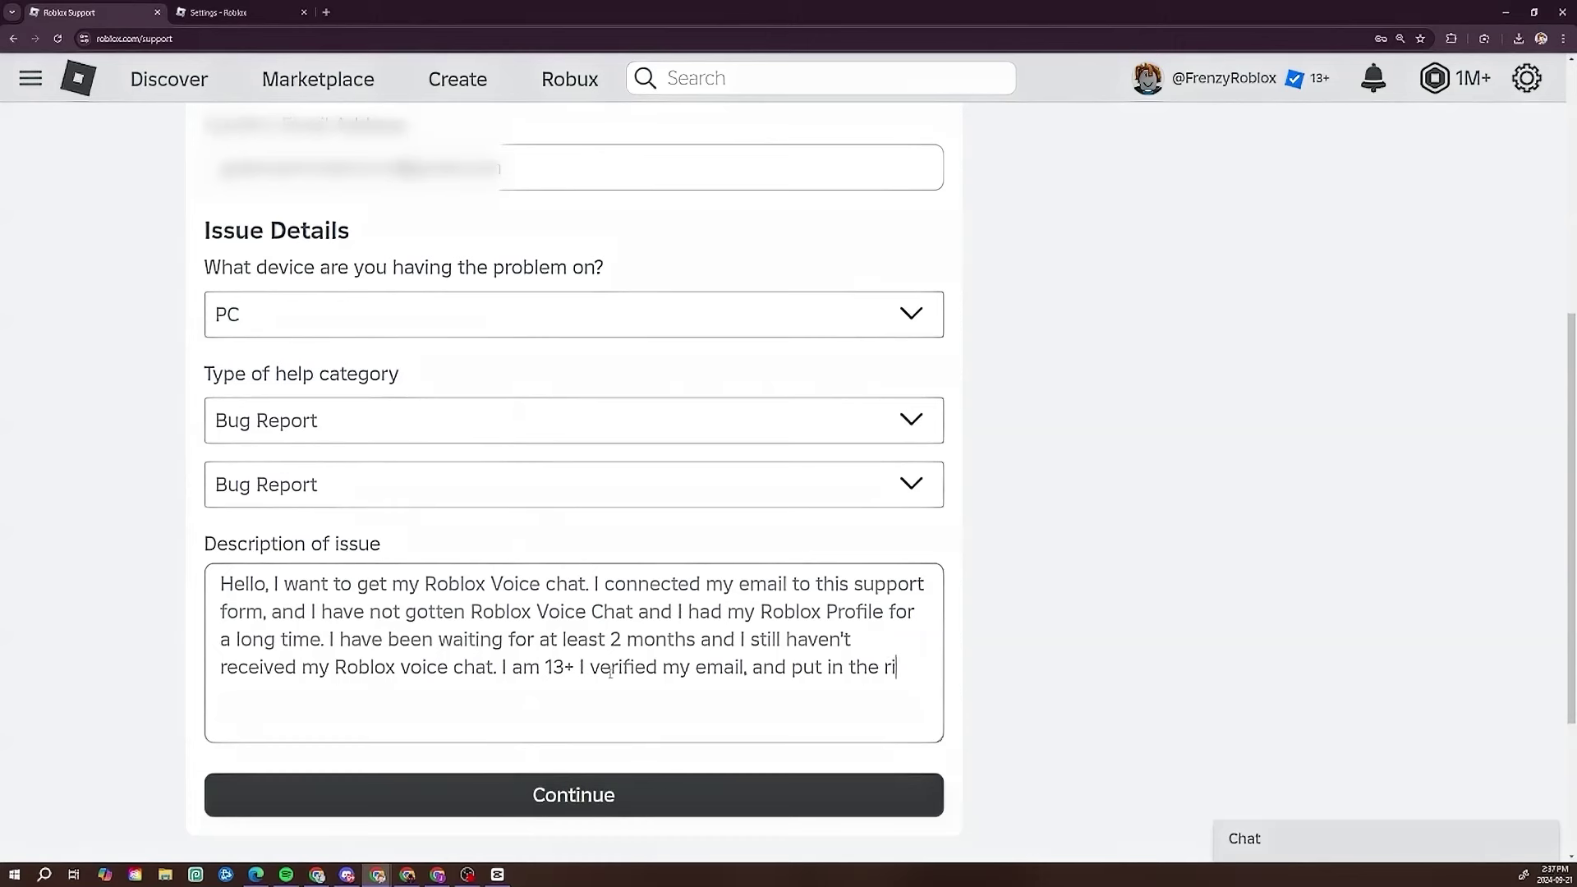
type("ght email. I hav")
key("BackSpace")
key("BackSpace")
key("BackSpace")
key("BackSpace")
key("BackSpace")
type("People were getting voice chat,")
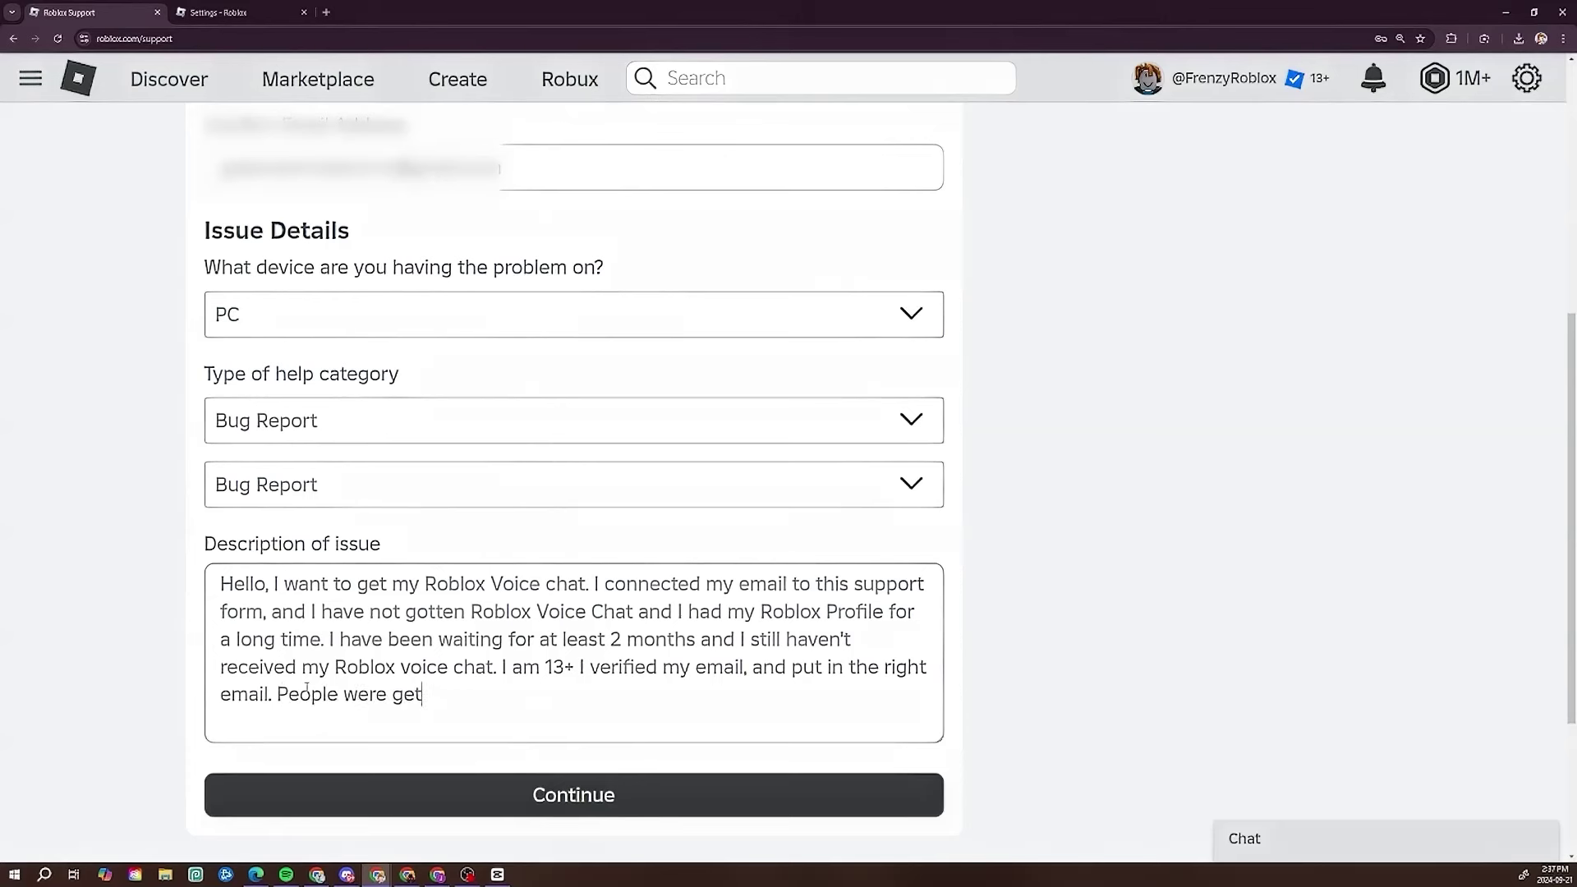
key("BackSpace")
key("BackSpace")
key("BackSpace")
key("BackSpace")
key("BackSpace")
key("BackSpace")
key("BackSpace")
key("BackSpace")
key("BackSpace")
key("BackSpace")
key("BackSpace")
key("BackSpace")
key("BackSpace")
key("BackSpace")
key("BackSpace")
key("BackSpace")
key("BackSpace")
key("BackSpace")
key("BackSpace")
key("BackSpace")
type("I haber")
key("BackSpace")
key("BackSpace")
key("BackSpace")
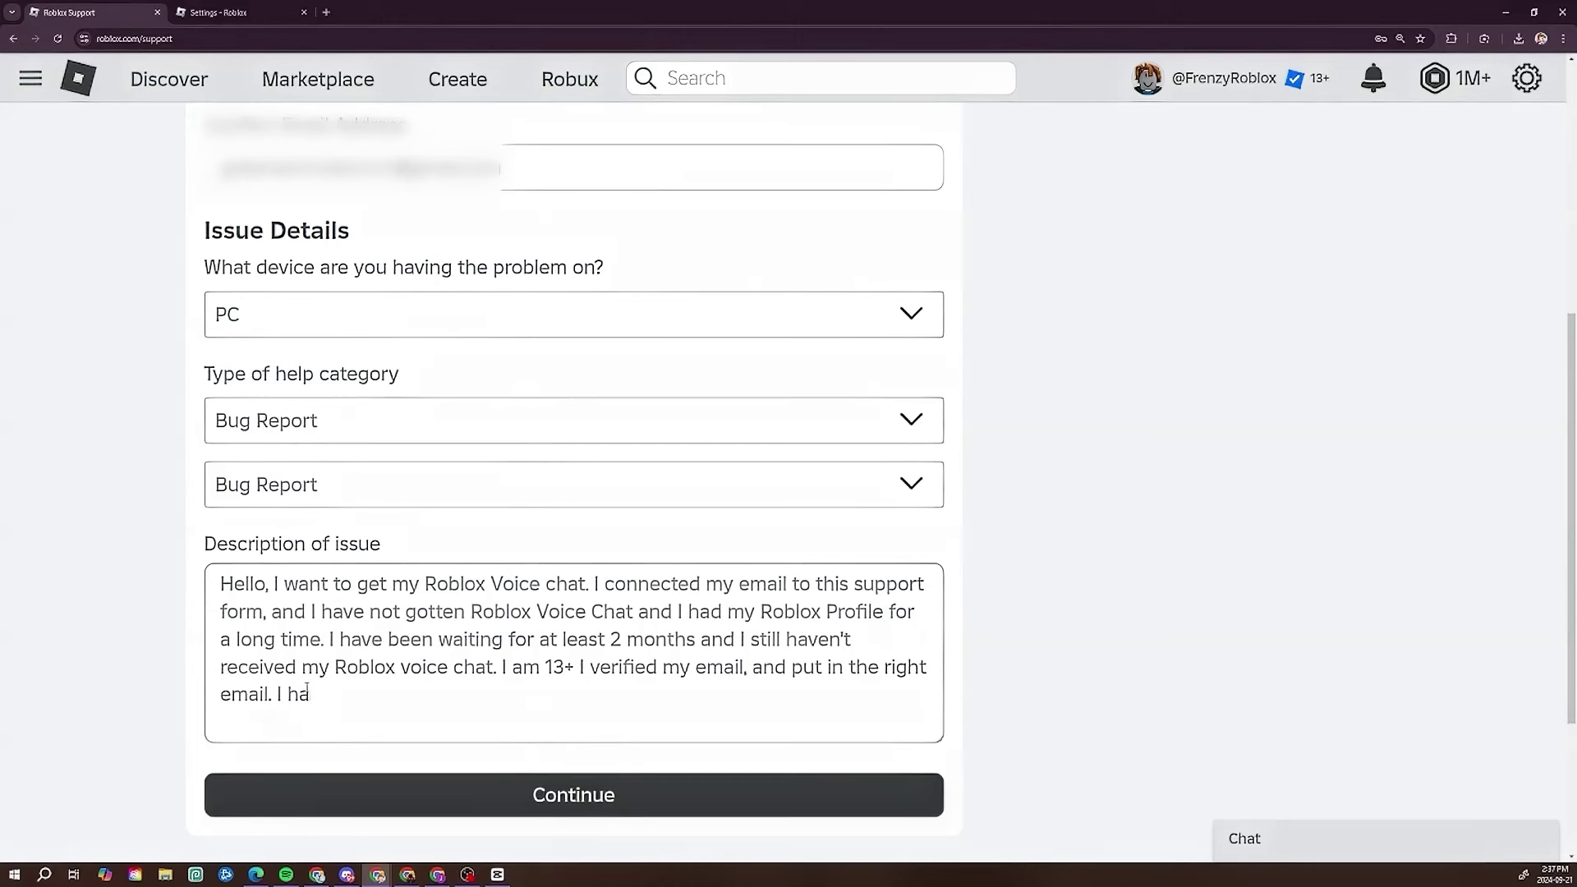
type("ve not recvied a email to g")
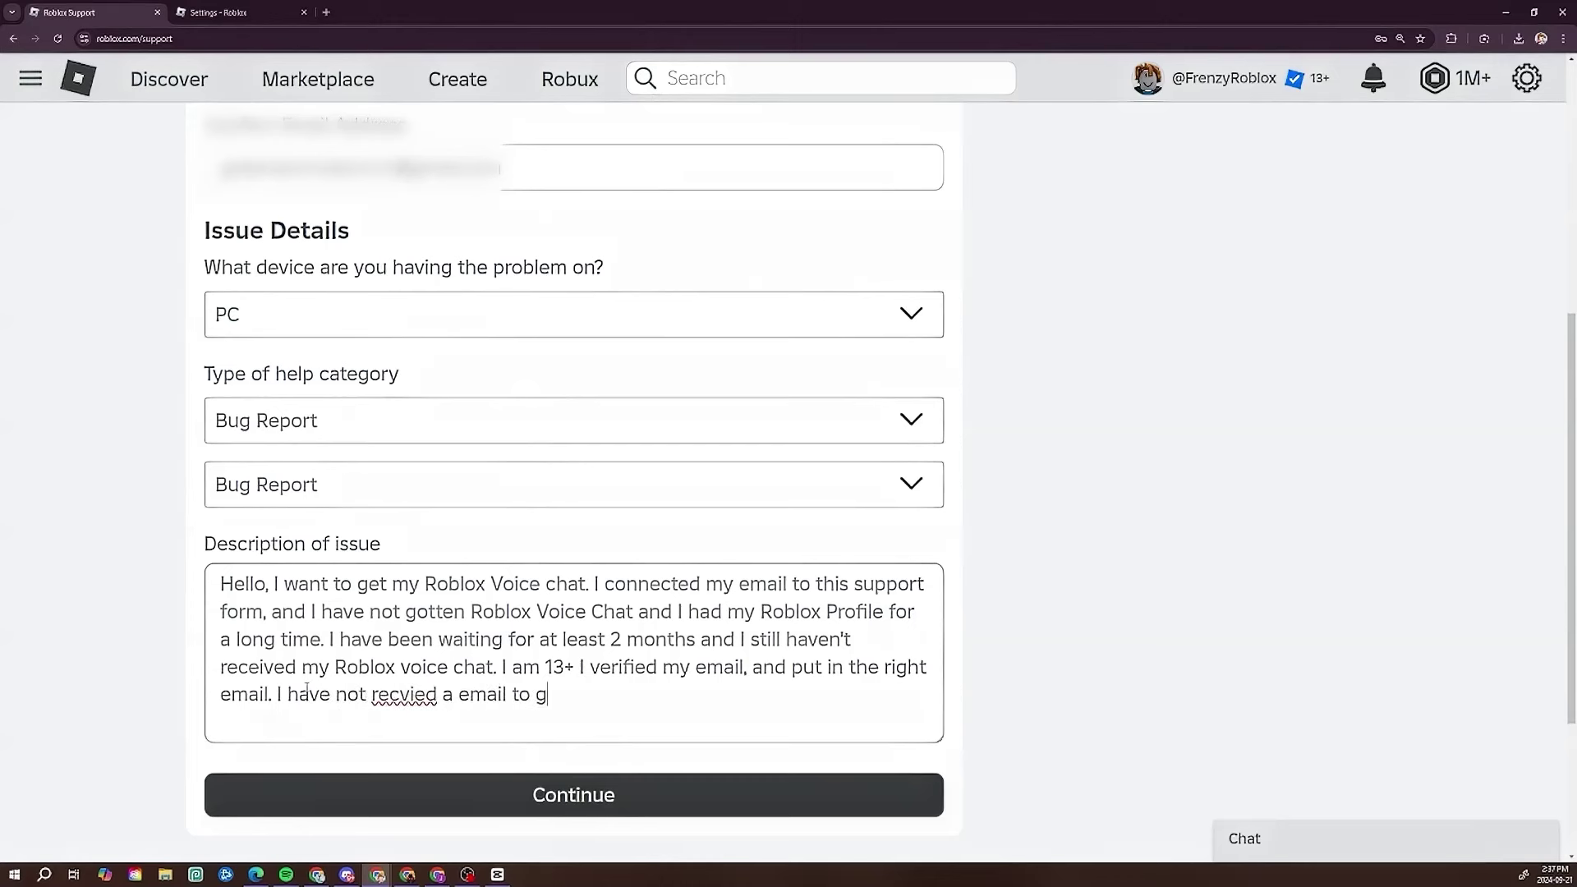
type("et my Voice Chat.")
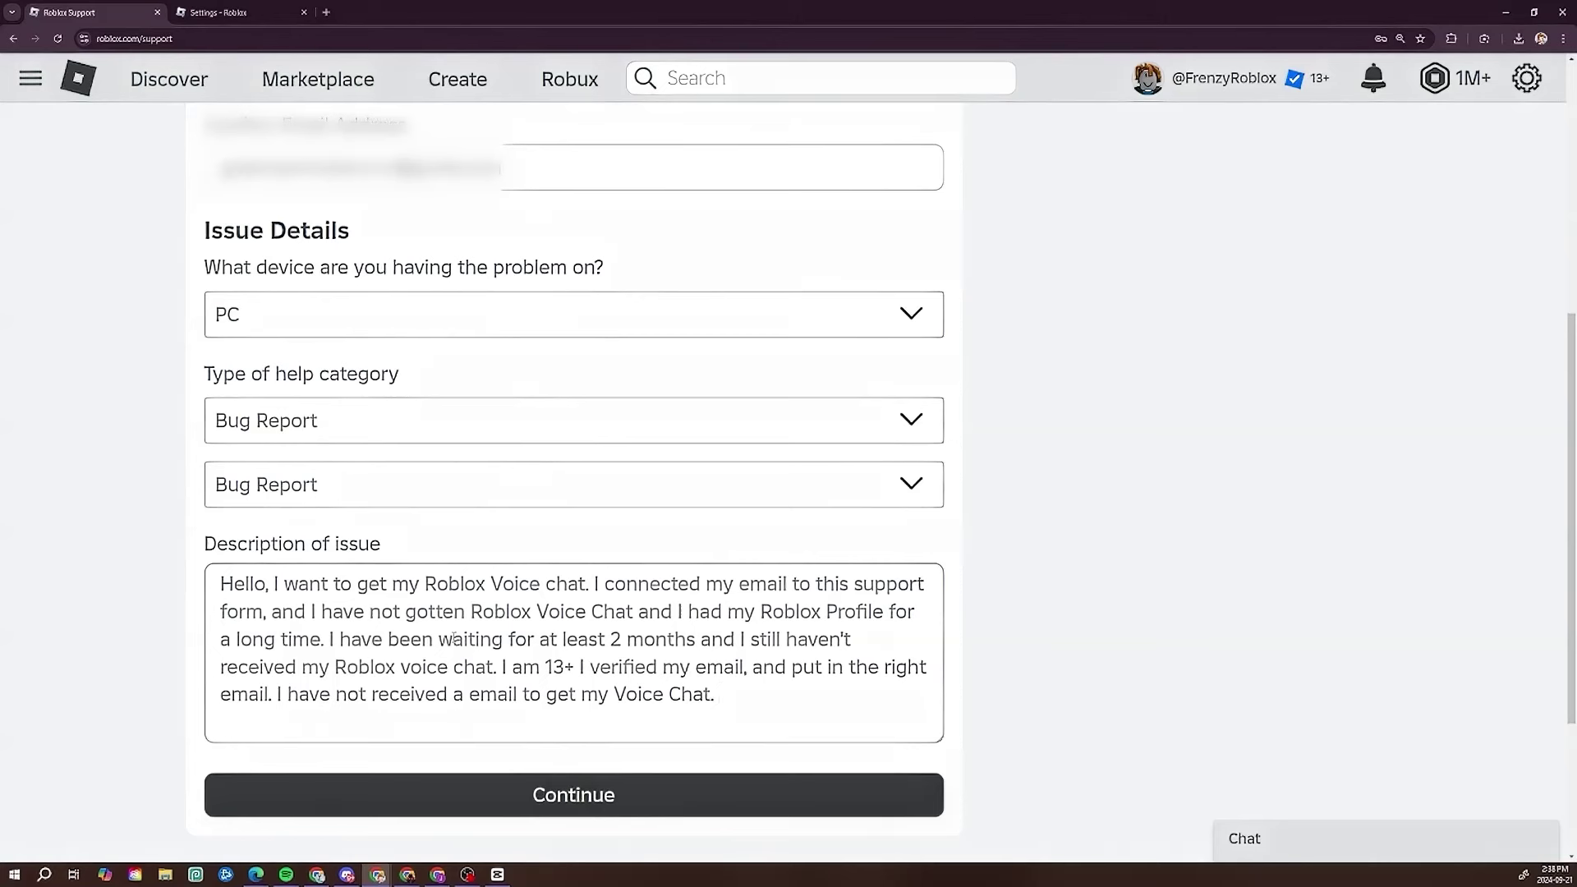
Close with being upset, following TOS, being over 13, and thanks for reading
type("I am very upset that I did n")
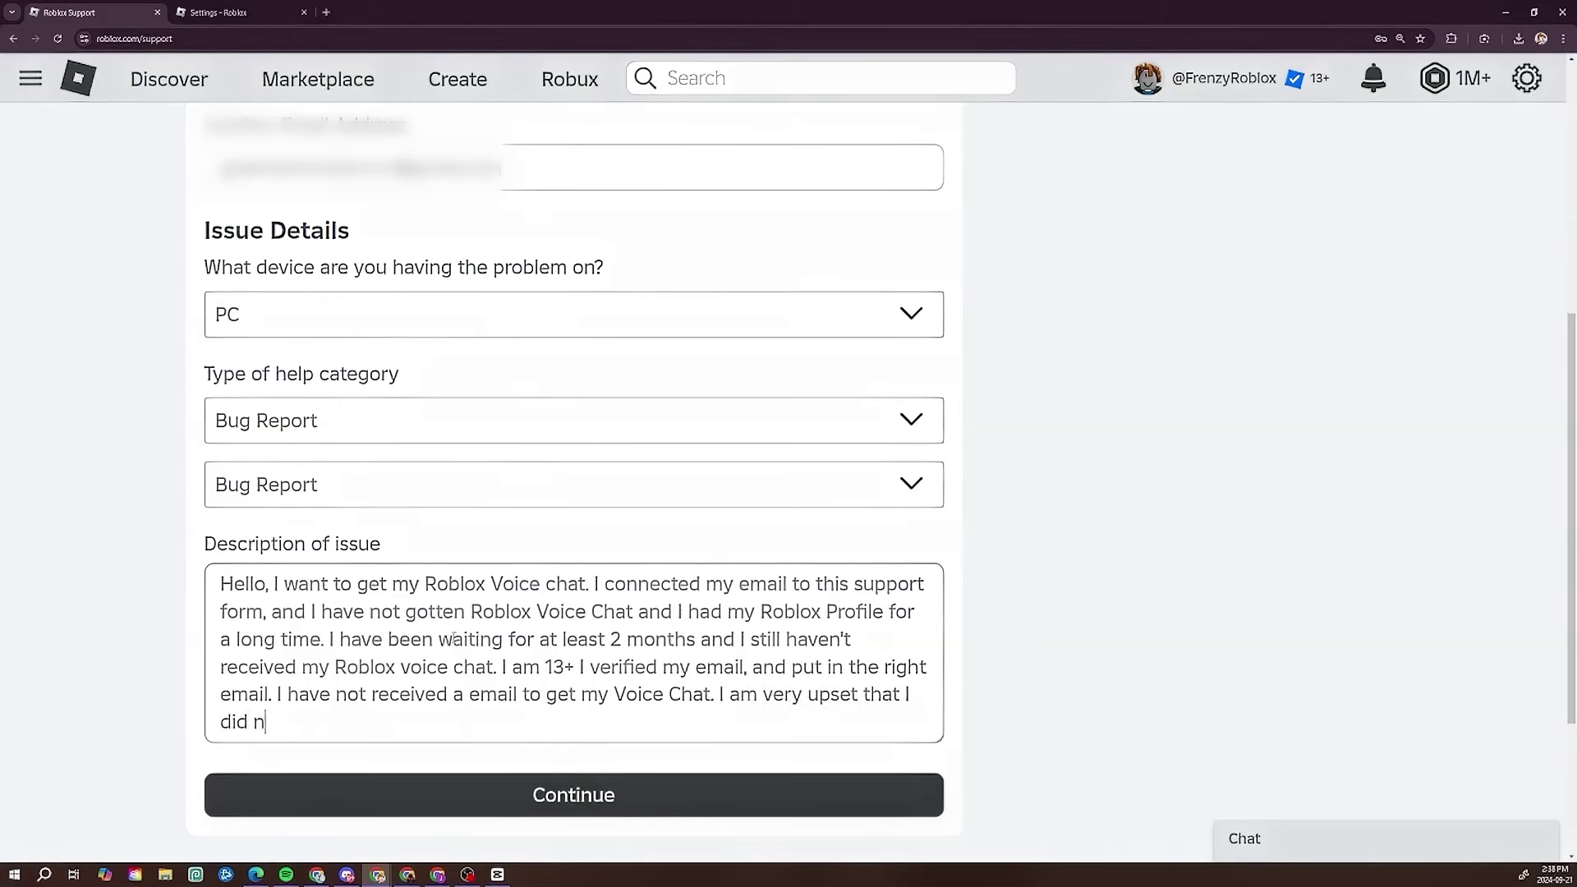
type("ot roblox voicecv")
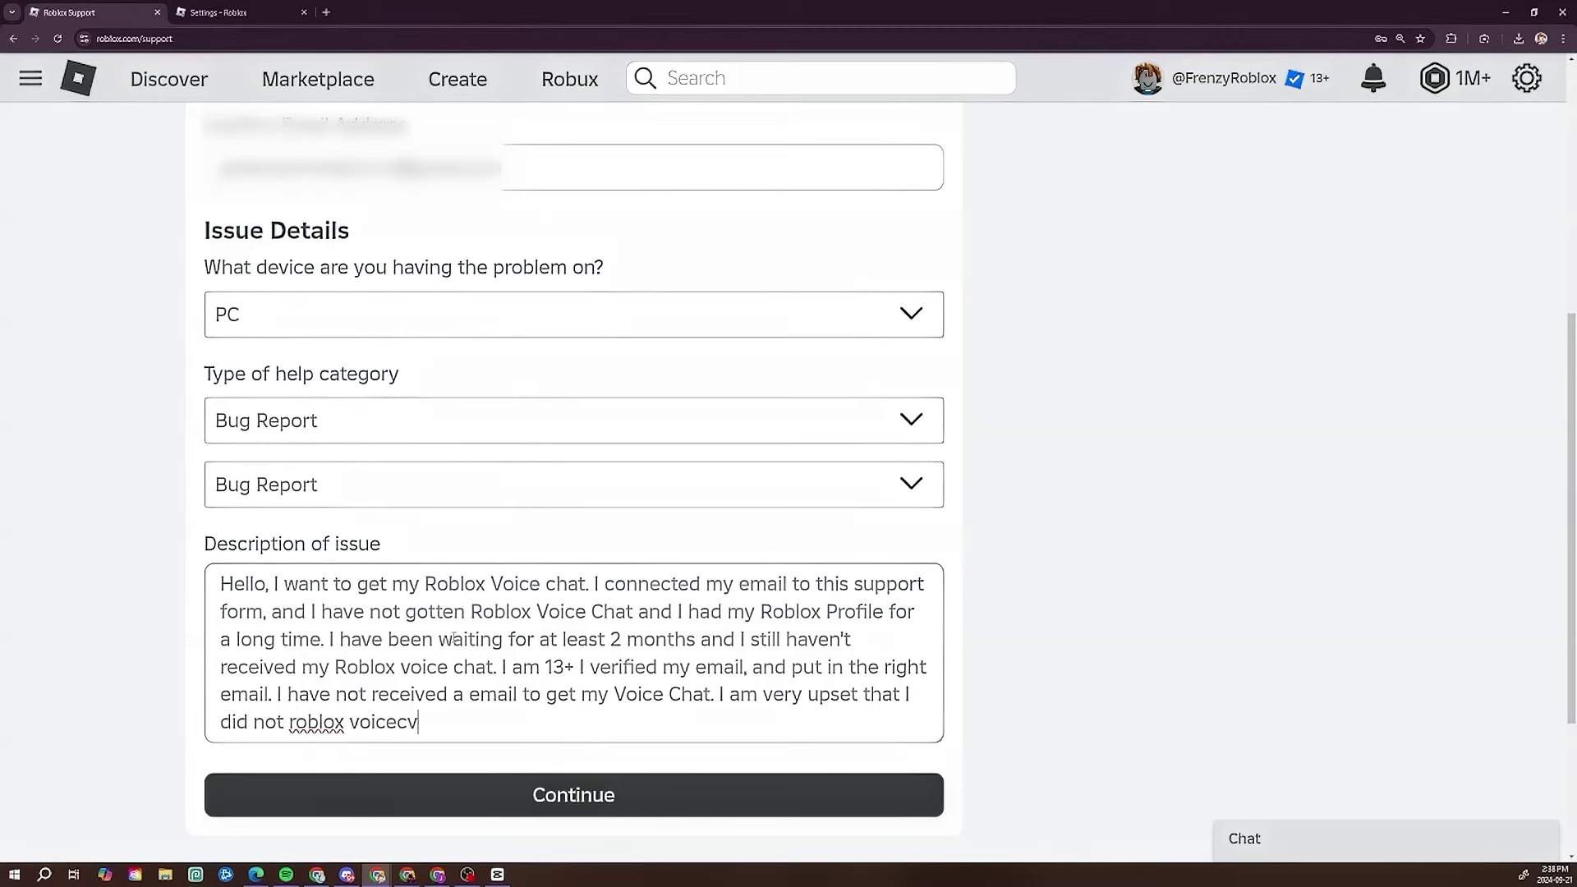
key("BackSpace")
type("hat. It wou")
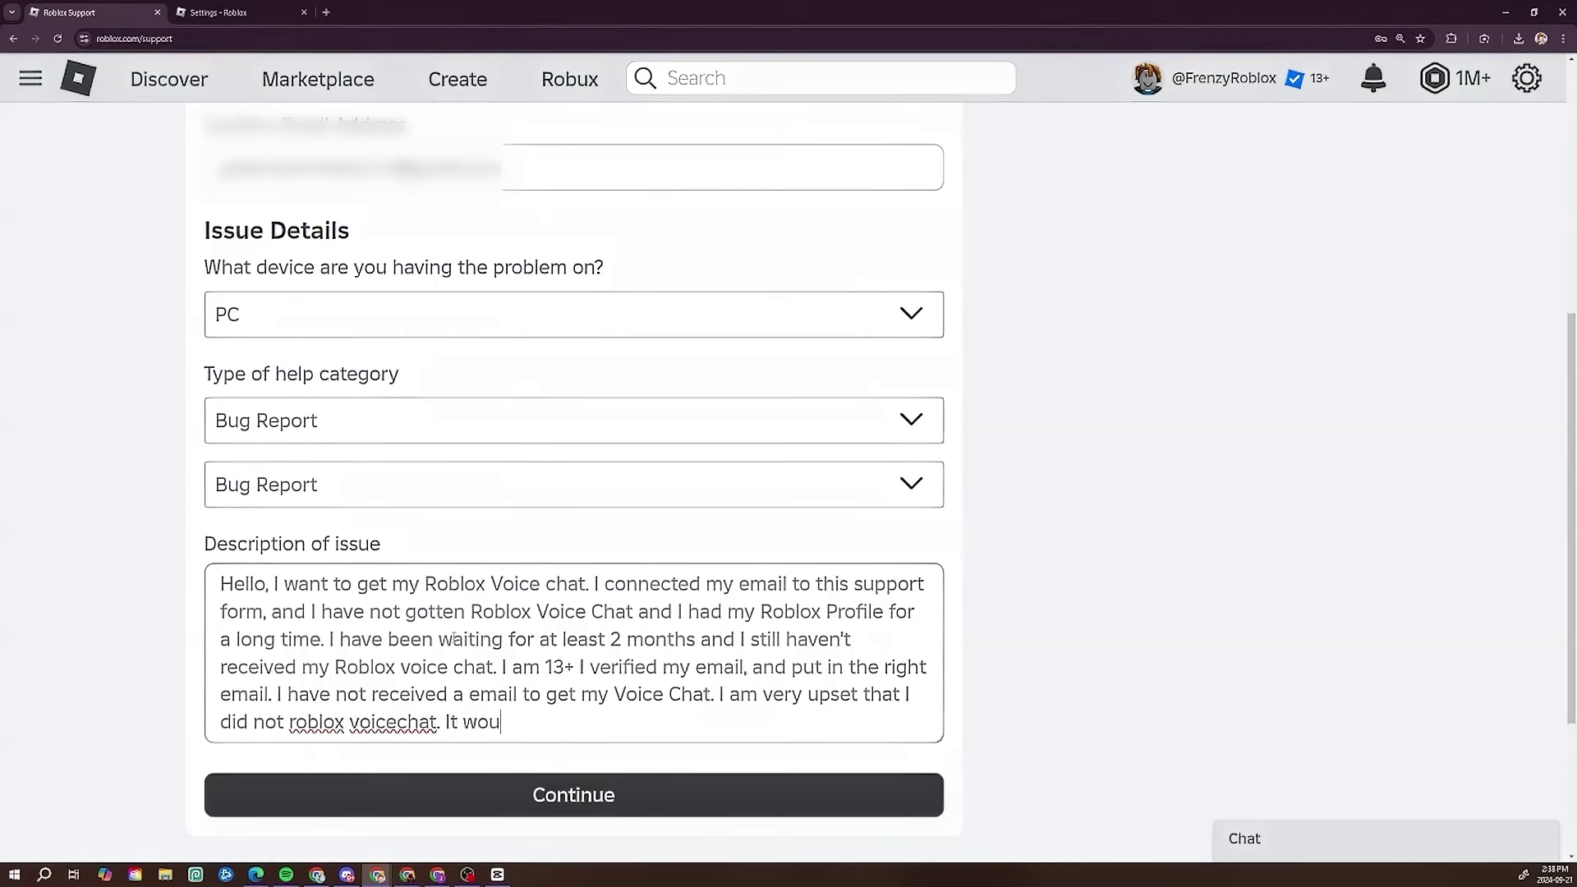
type("ld be a pleasr")
key("BackSpace")
type("ure to get Roblox")
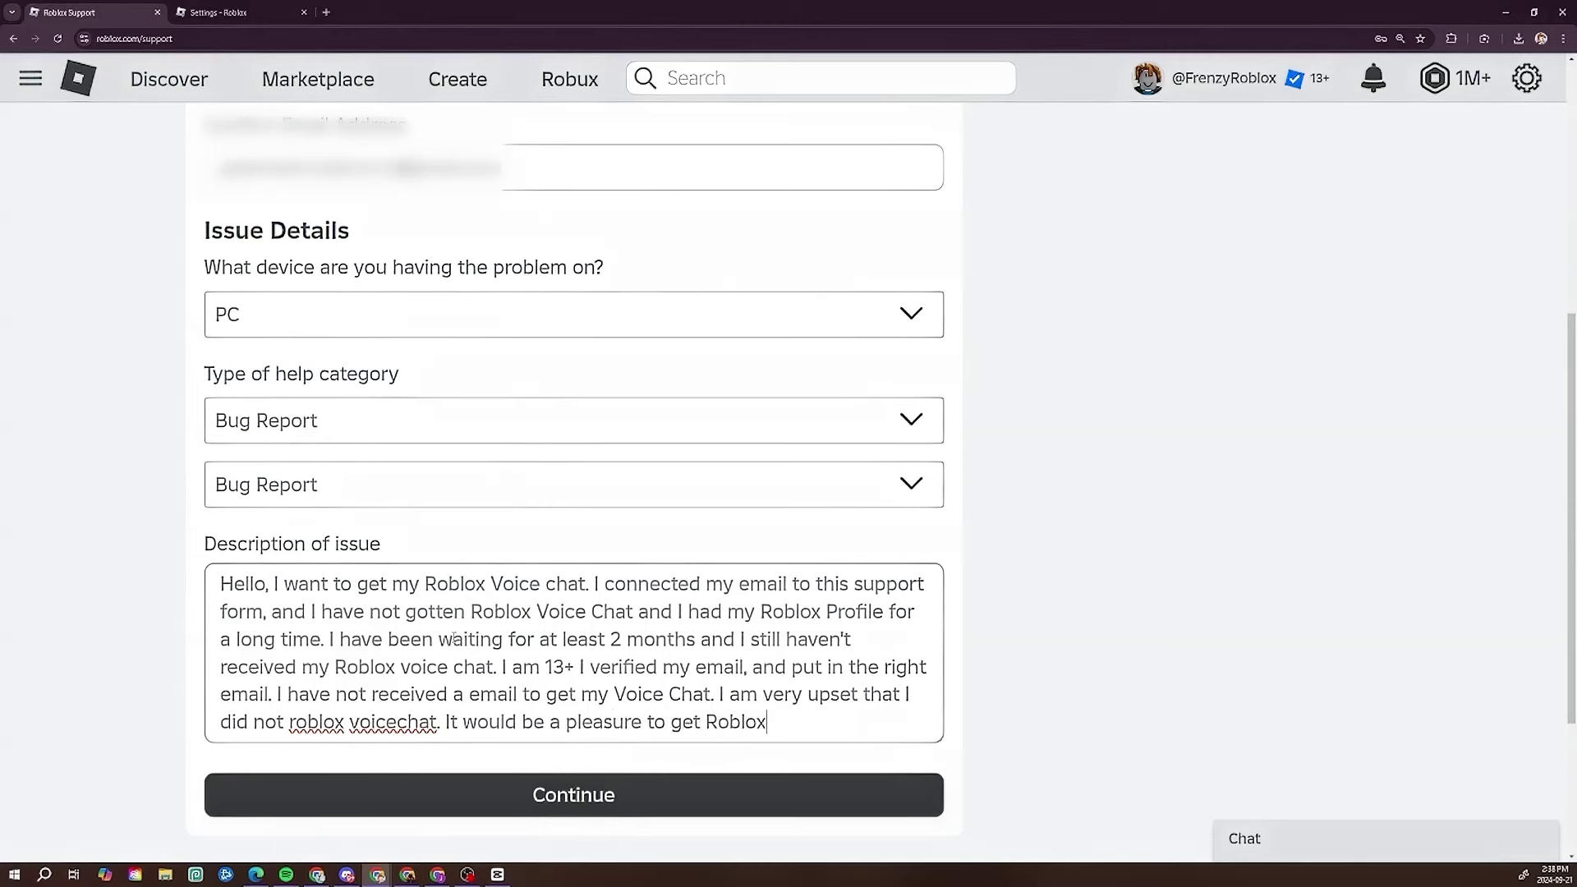
type(" Voice chat. A")
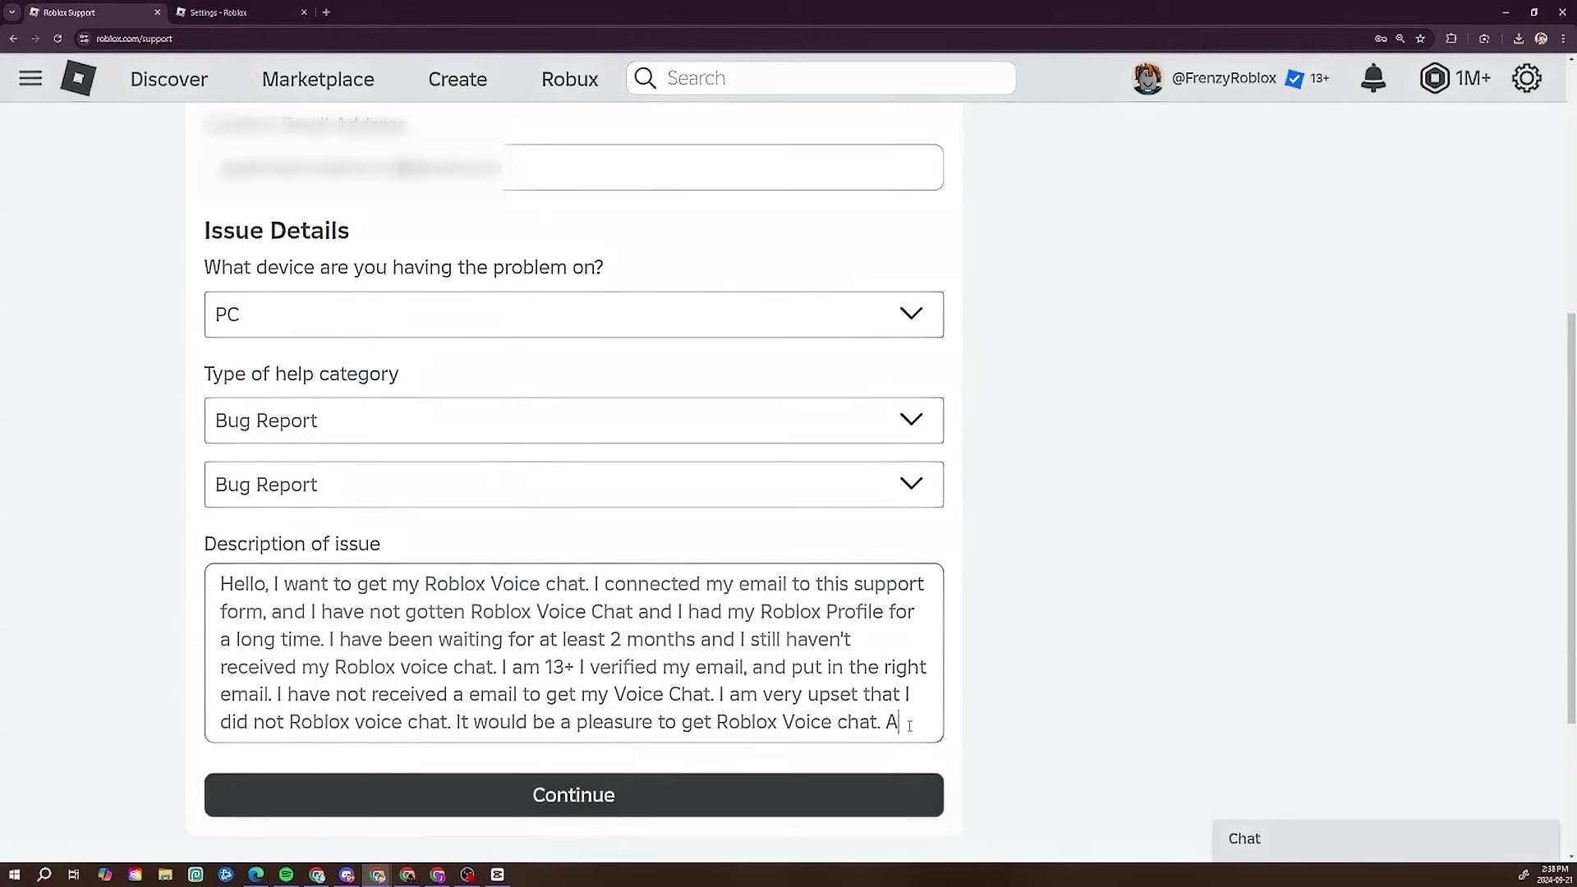
key("BackSpace")
type("la")
key("BackSpace")
key("BackSpace")
type("Last but not least, I have")
type("been")
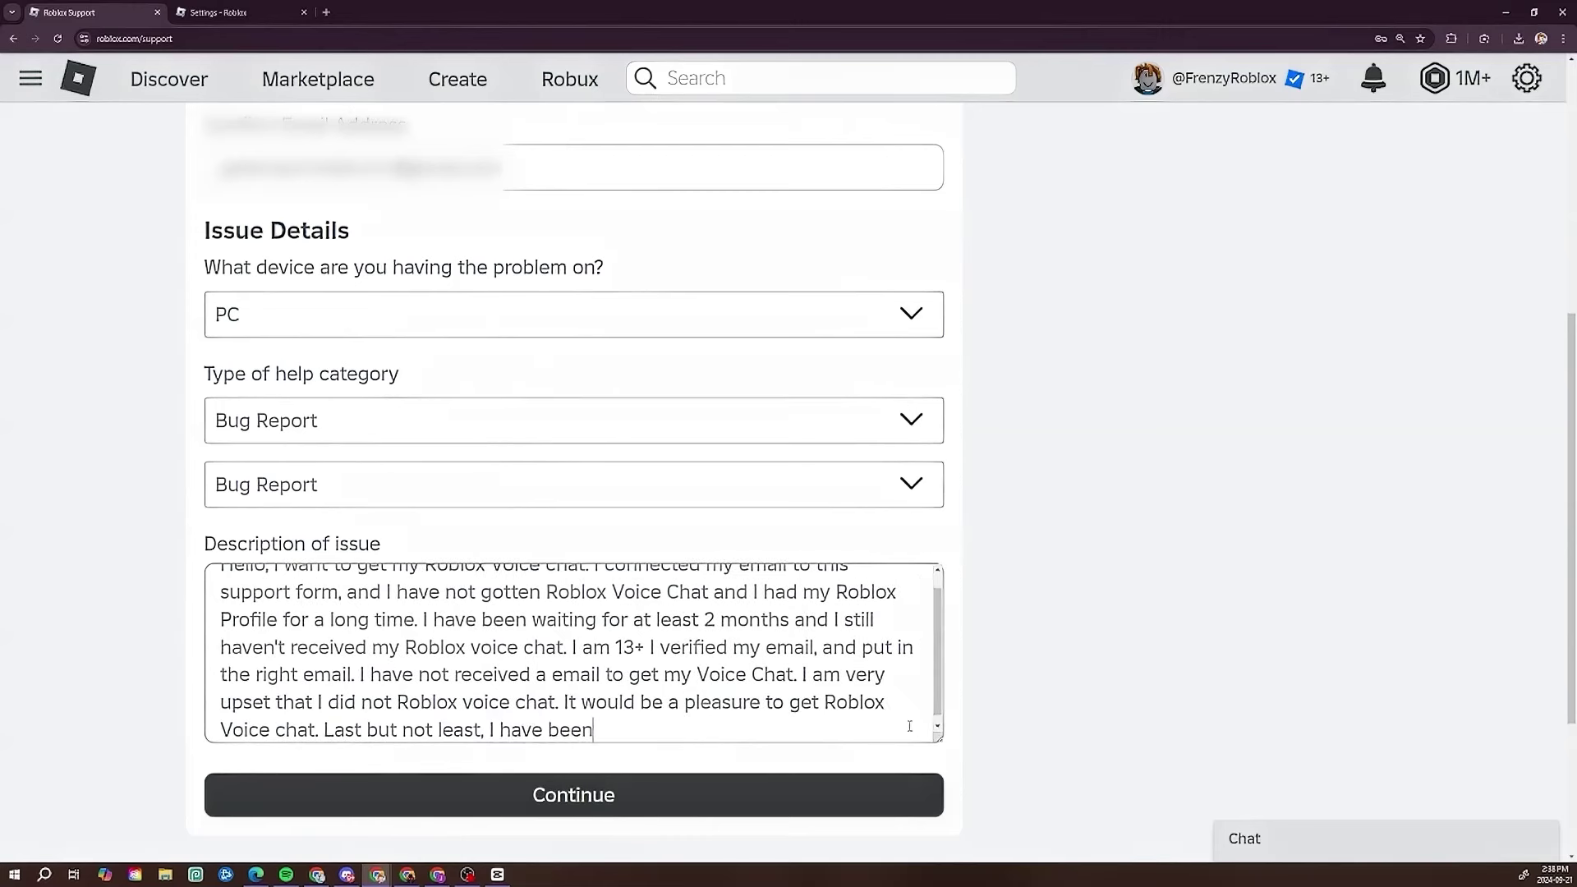
type(" following TOS, and I am over 13.")
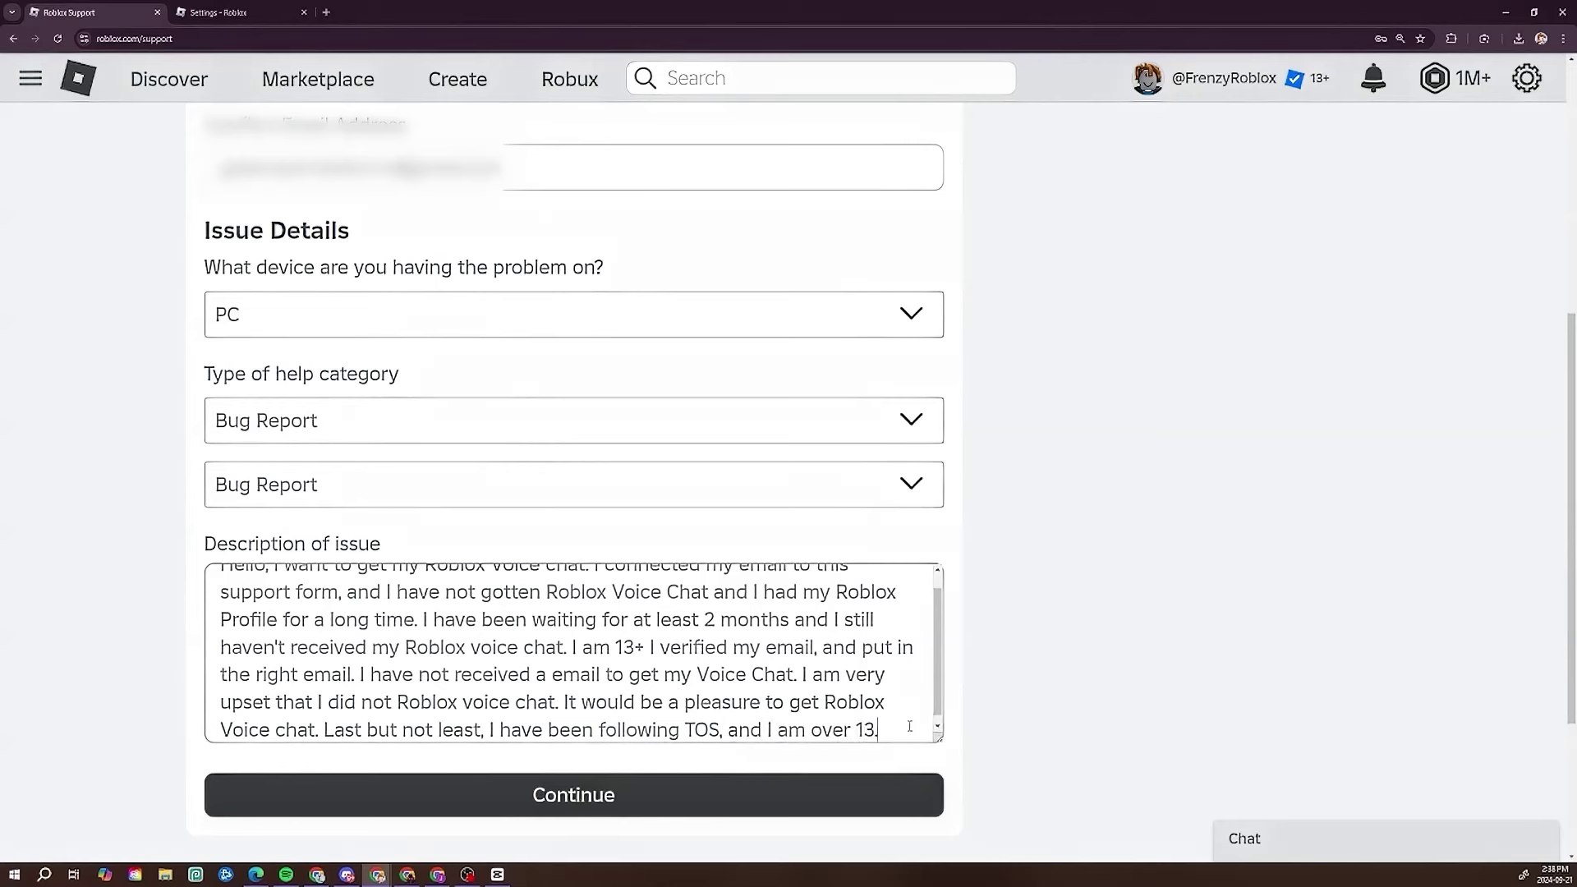
type(" Thank you fu")
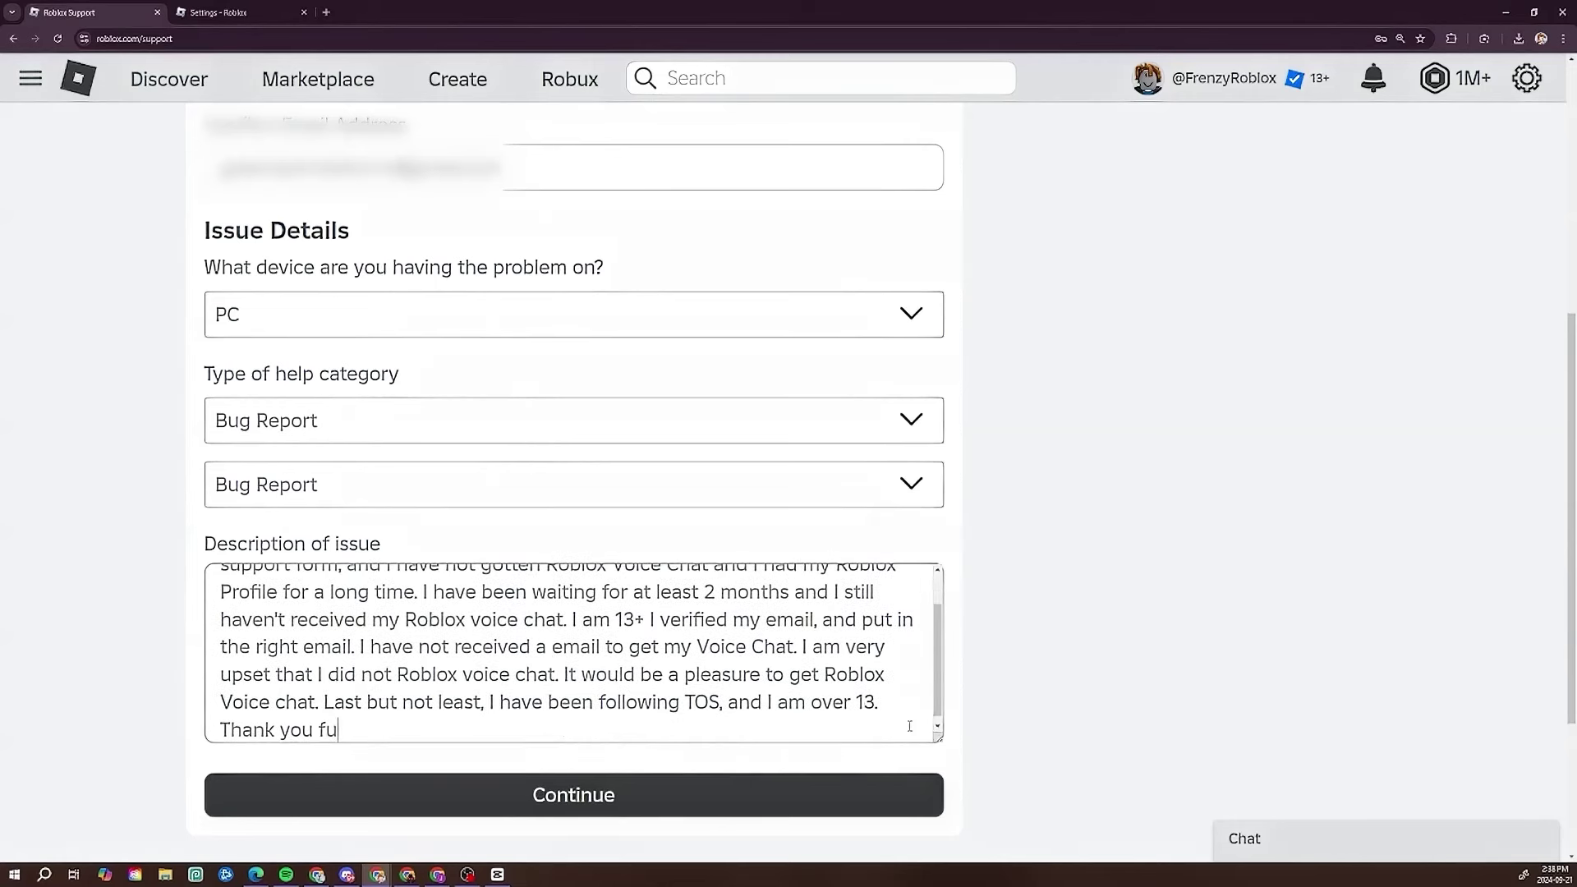
type("r understanding and Reading.")
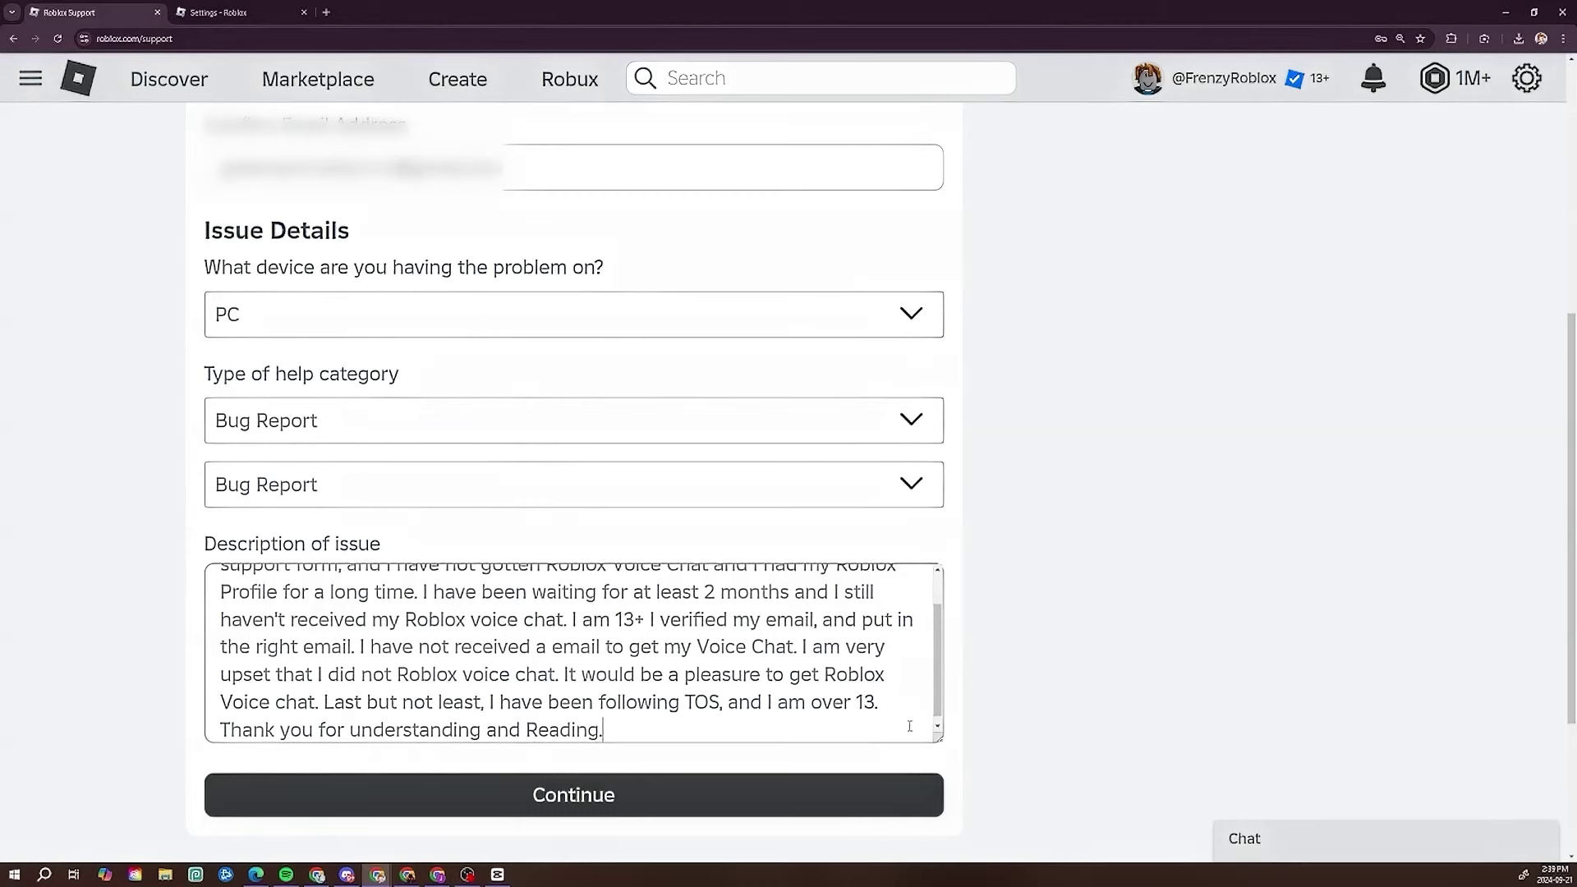
Enlarge the description box, review the full support form, and submit it
left_click_drag(938, 738, 933, 809)
scroll(508, 687, "up", 1)
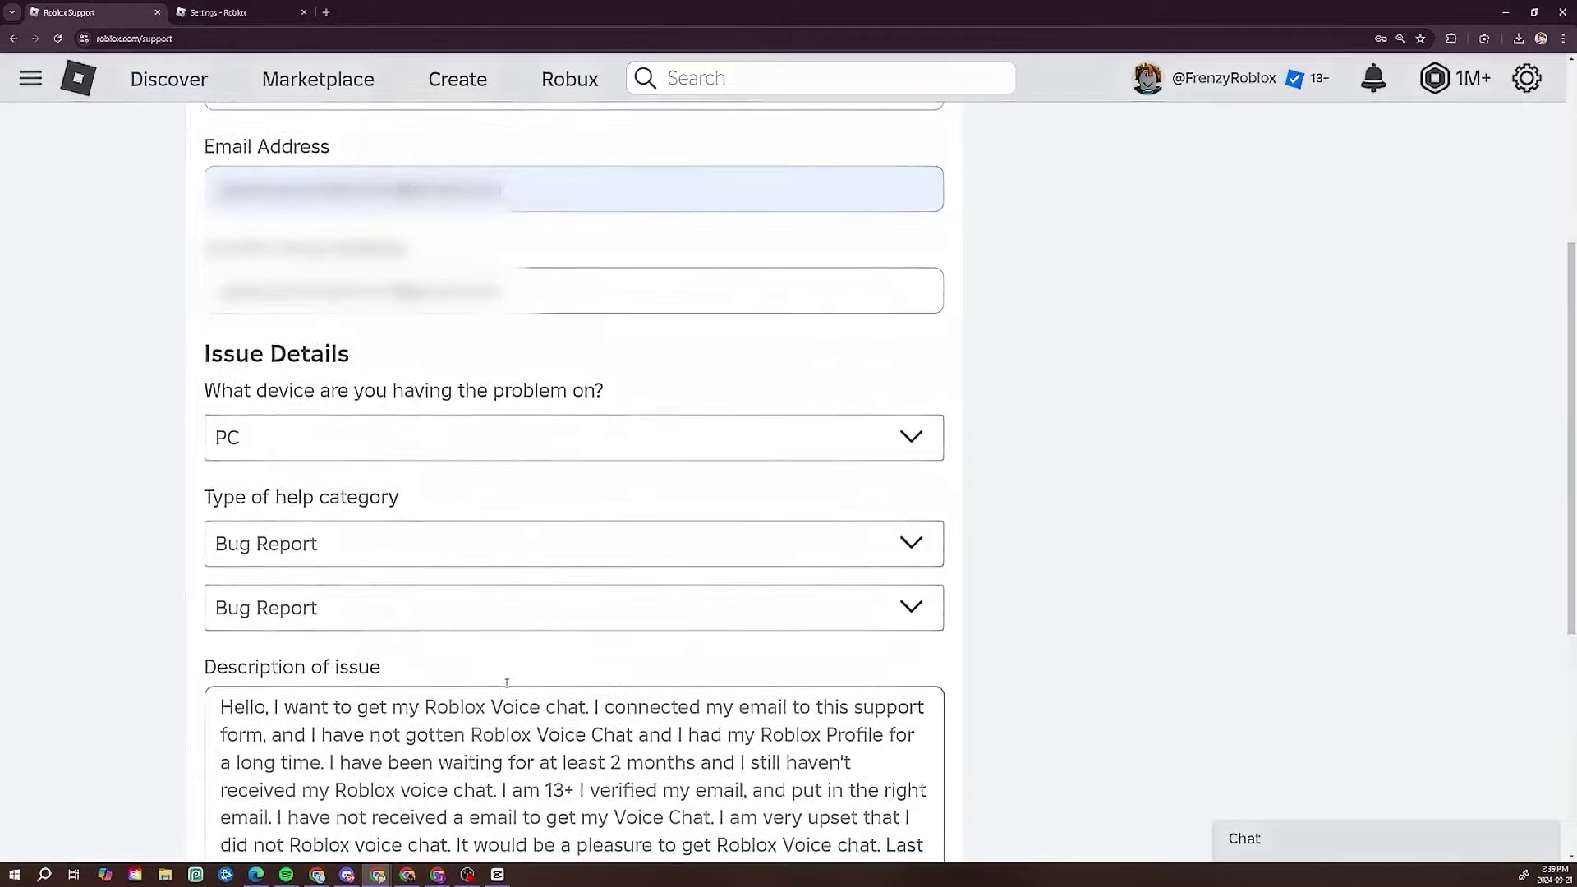
scroll(509, 690, "down", 5)
scroll(510, 694, "up", 1)
scroll(510, 690, "up", 5)
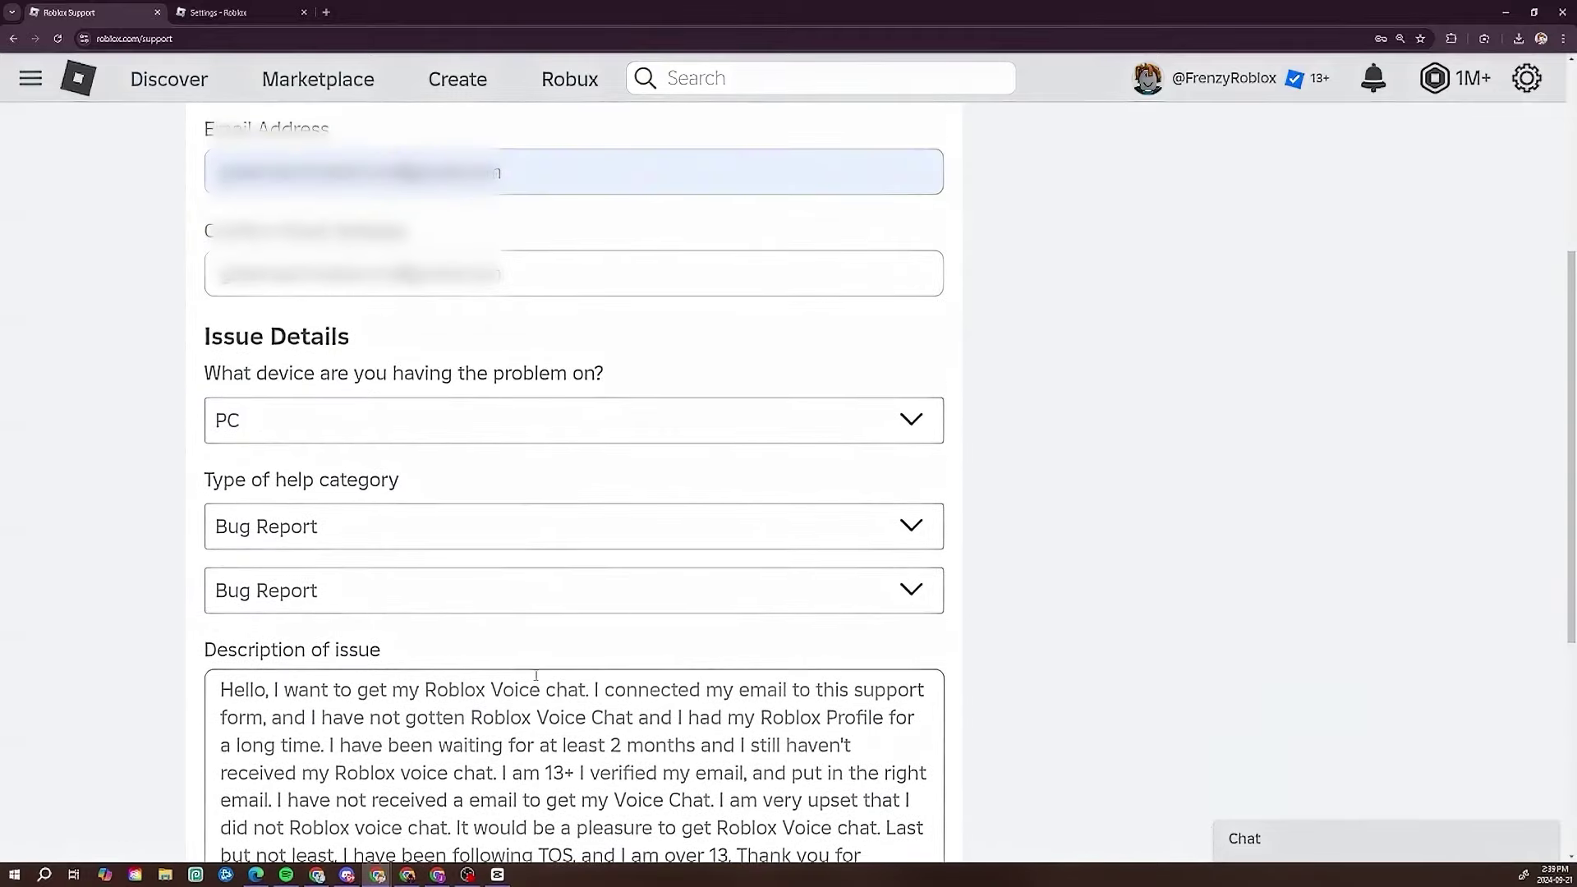
scroll(535, 682, "down", 3)
left_click(545, 728)
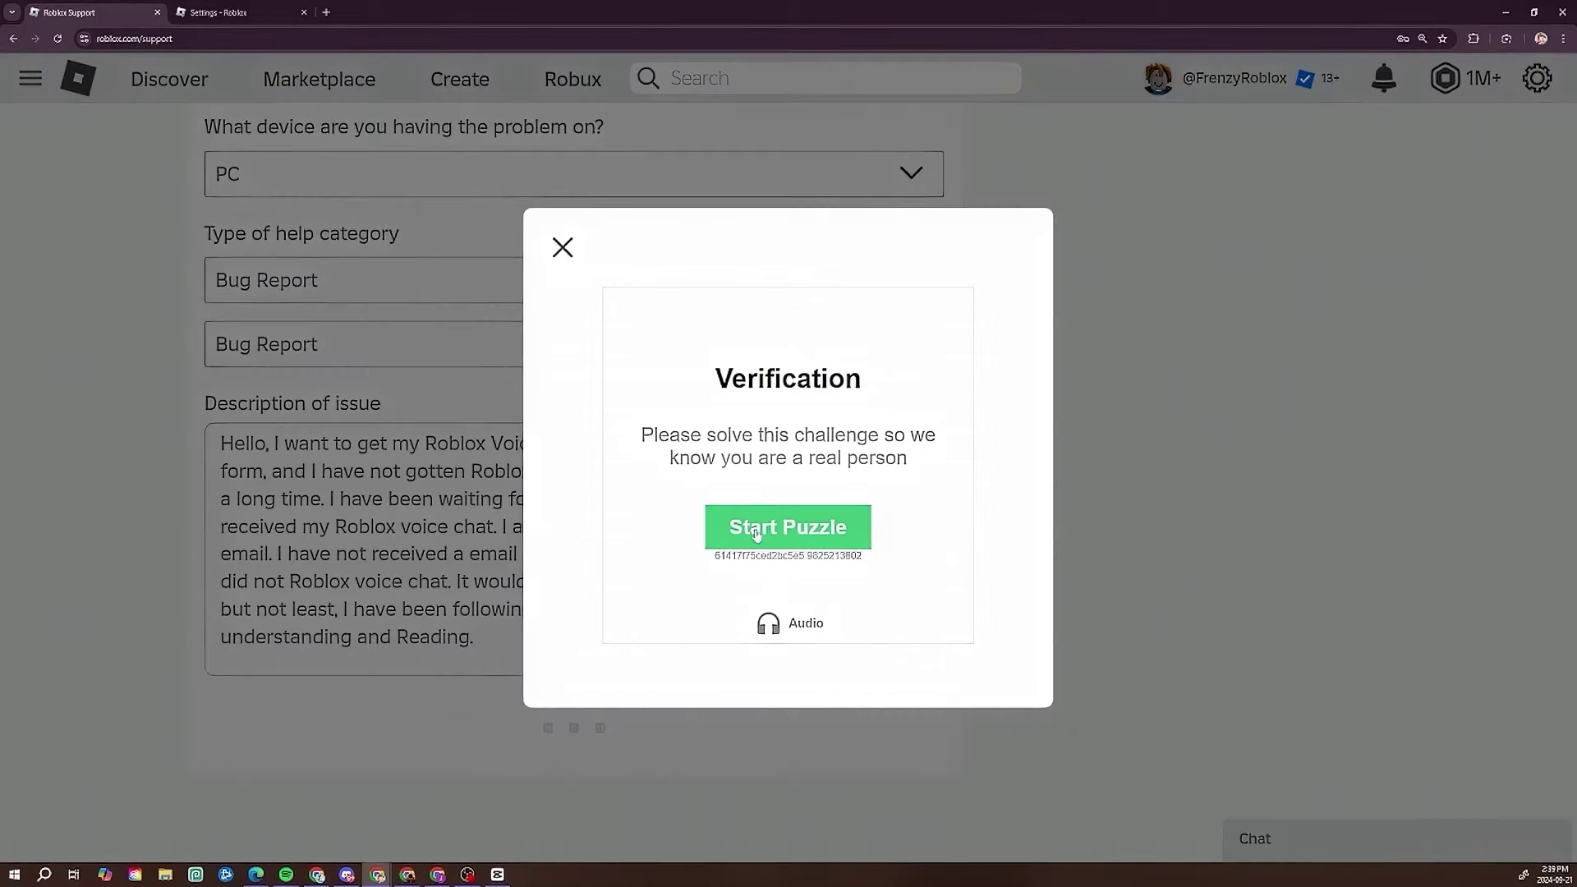
Attempt the rotate-the-robot verification puzzle, then dismiss the resulting error
left_click(780, 530)
left_click(805, 487)
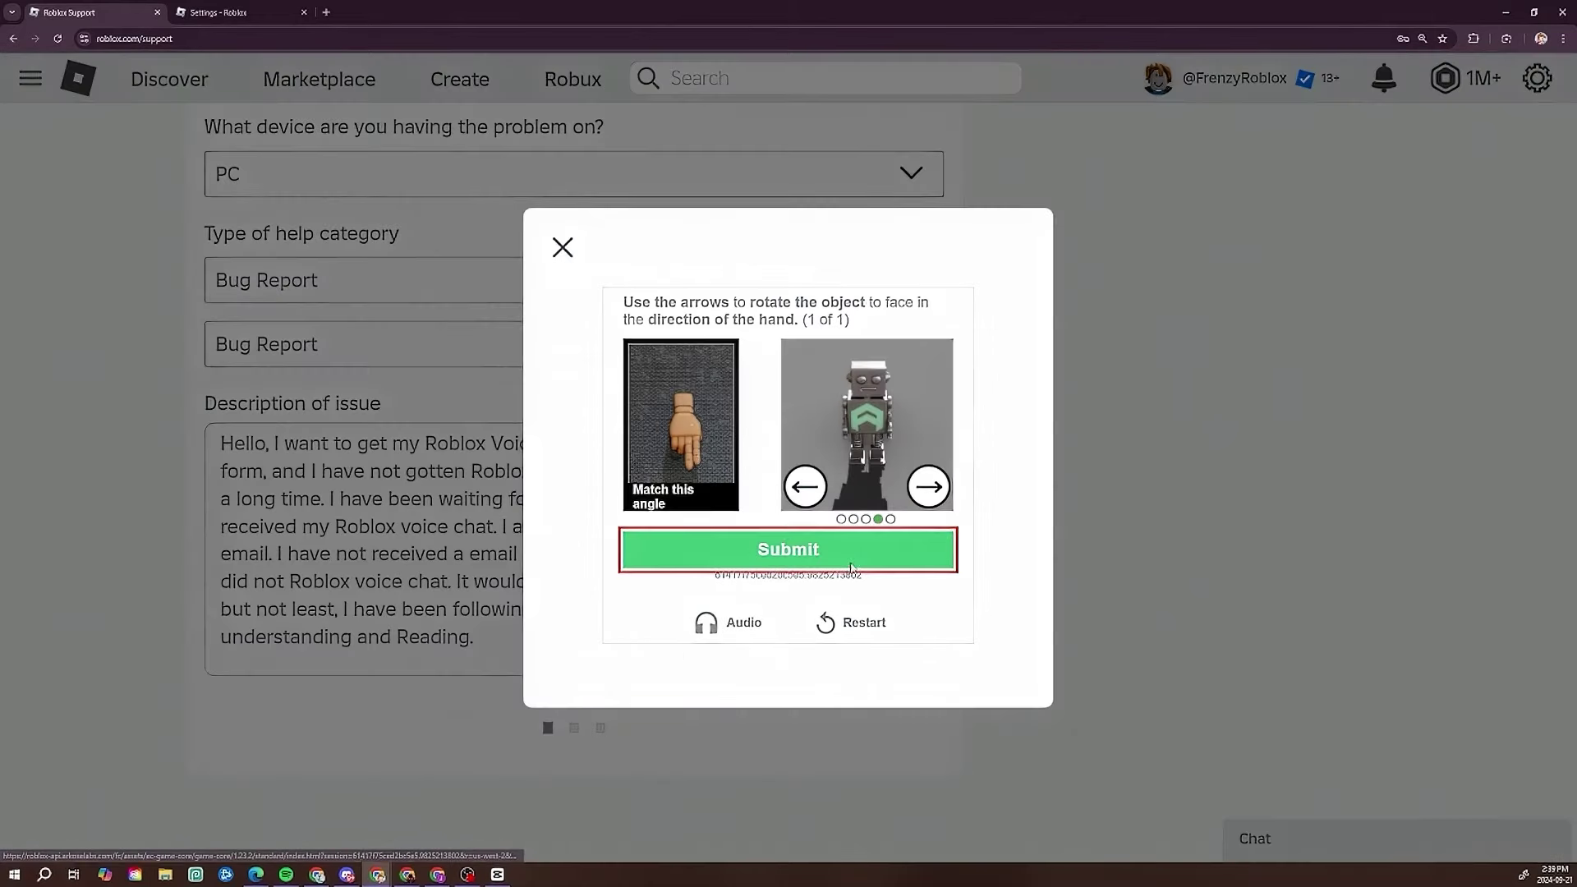
left_click(869, 548)
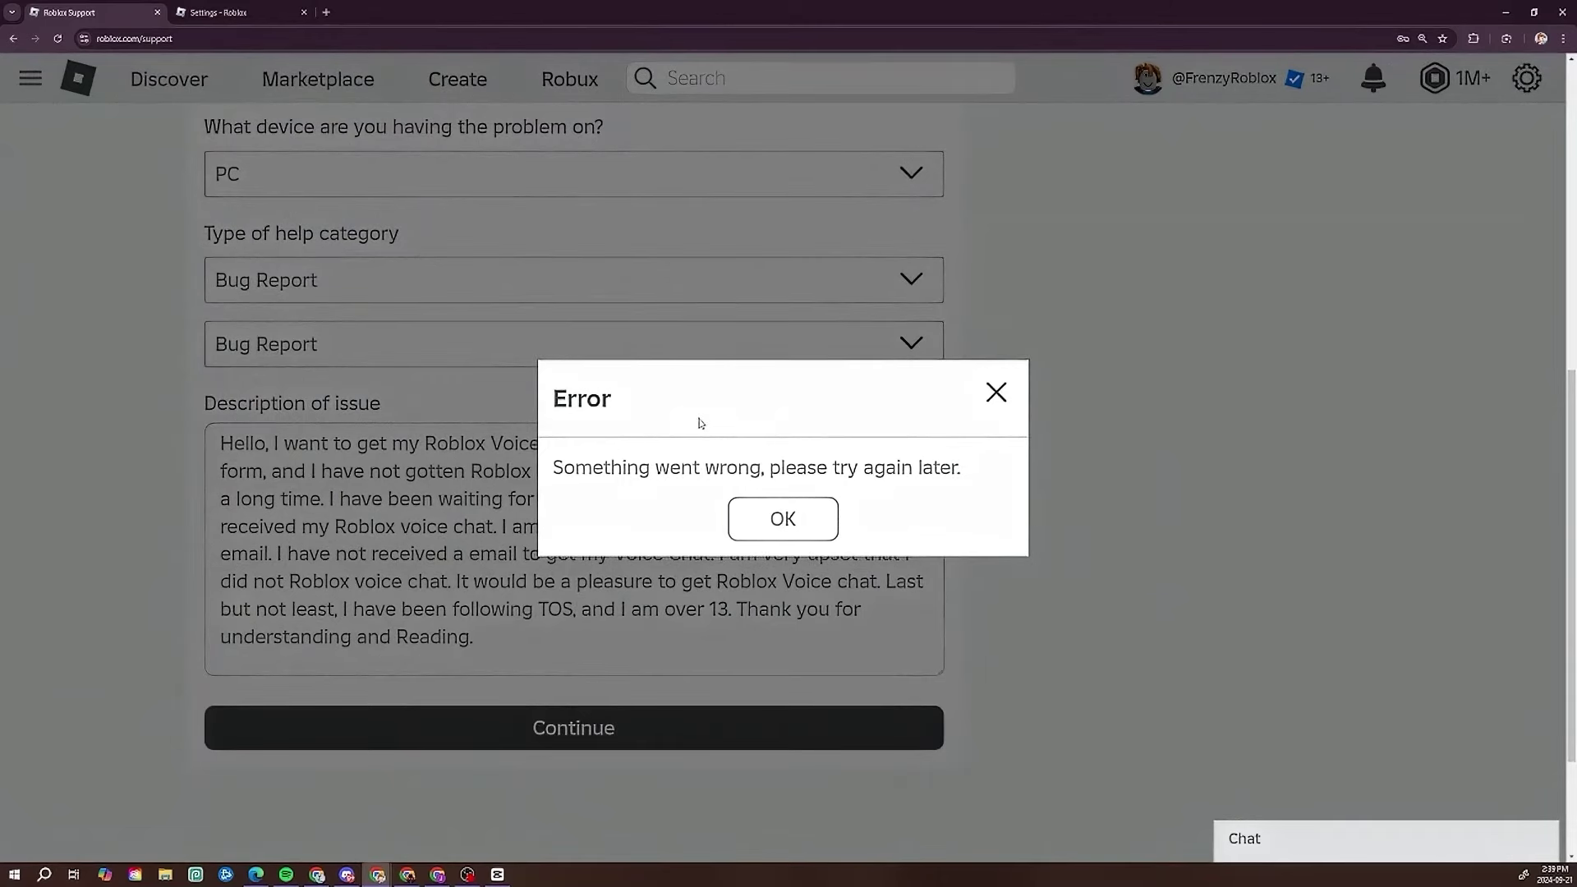
left_click(742, 525)
Resubmit the form and solve the ATV rotation puzzle with two rotations
left_click(679, 718)
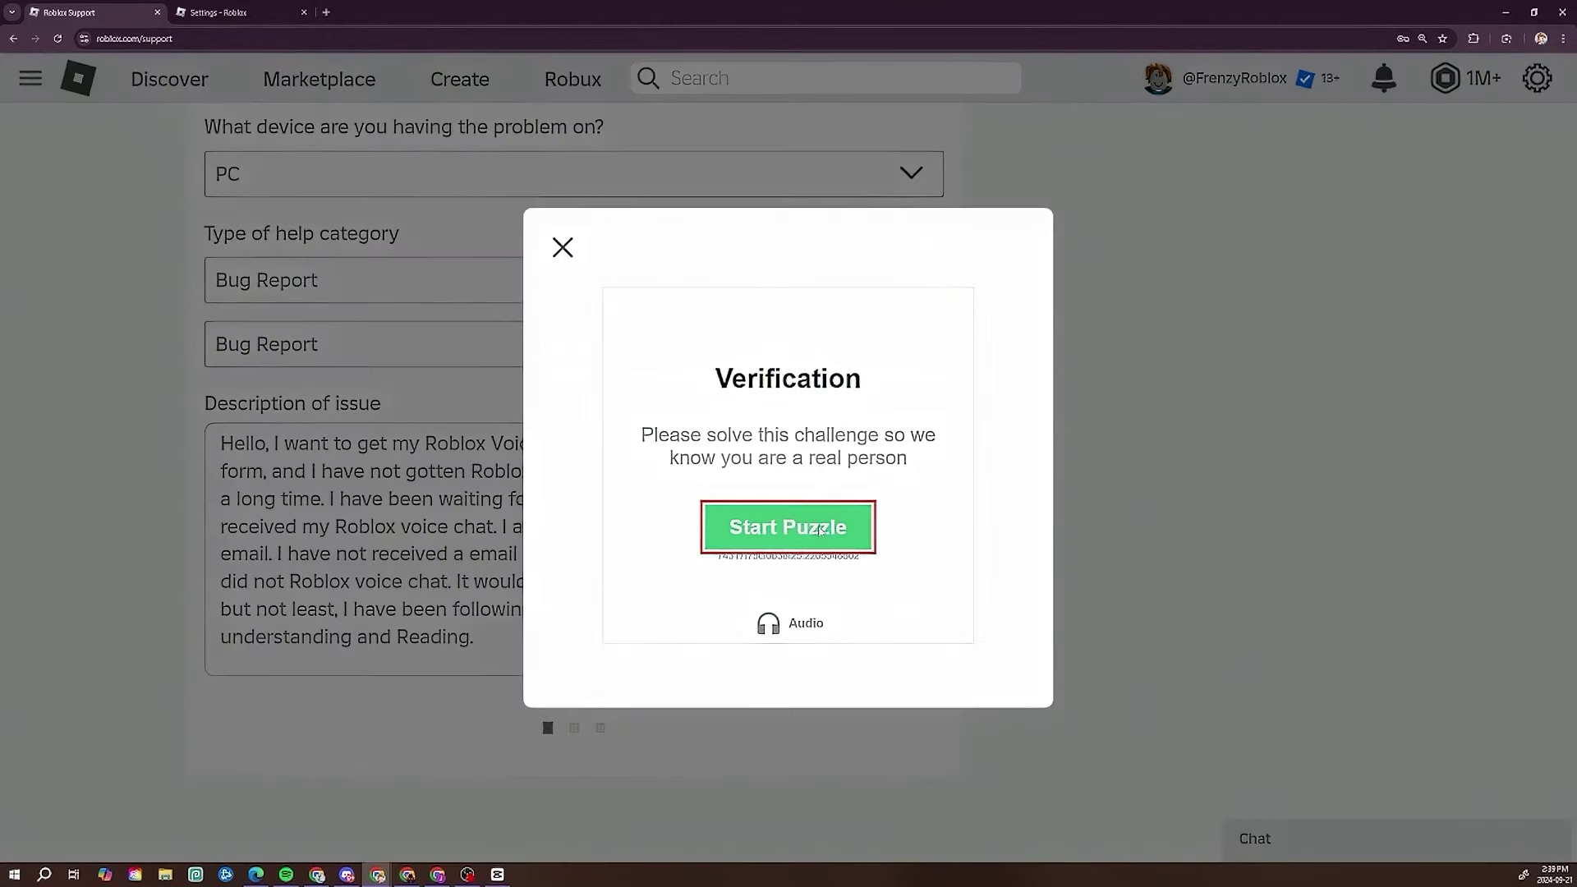
left_click(821, 530)
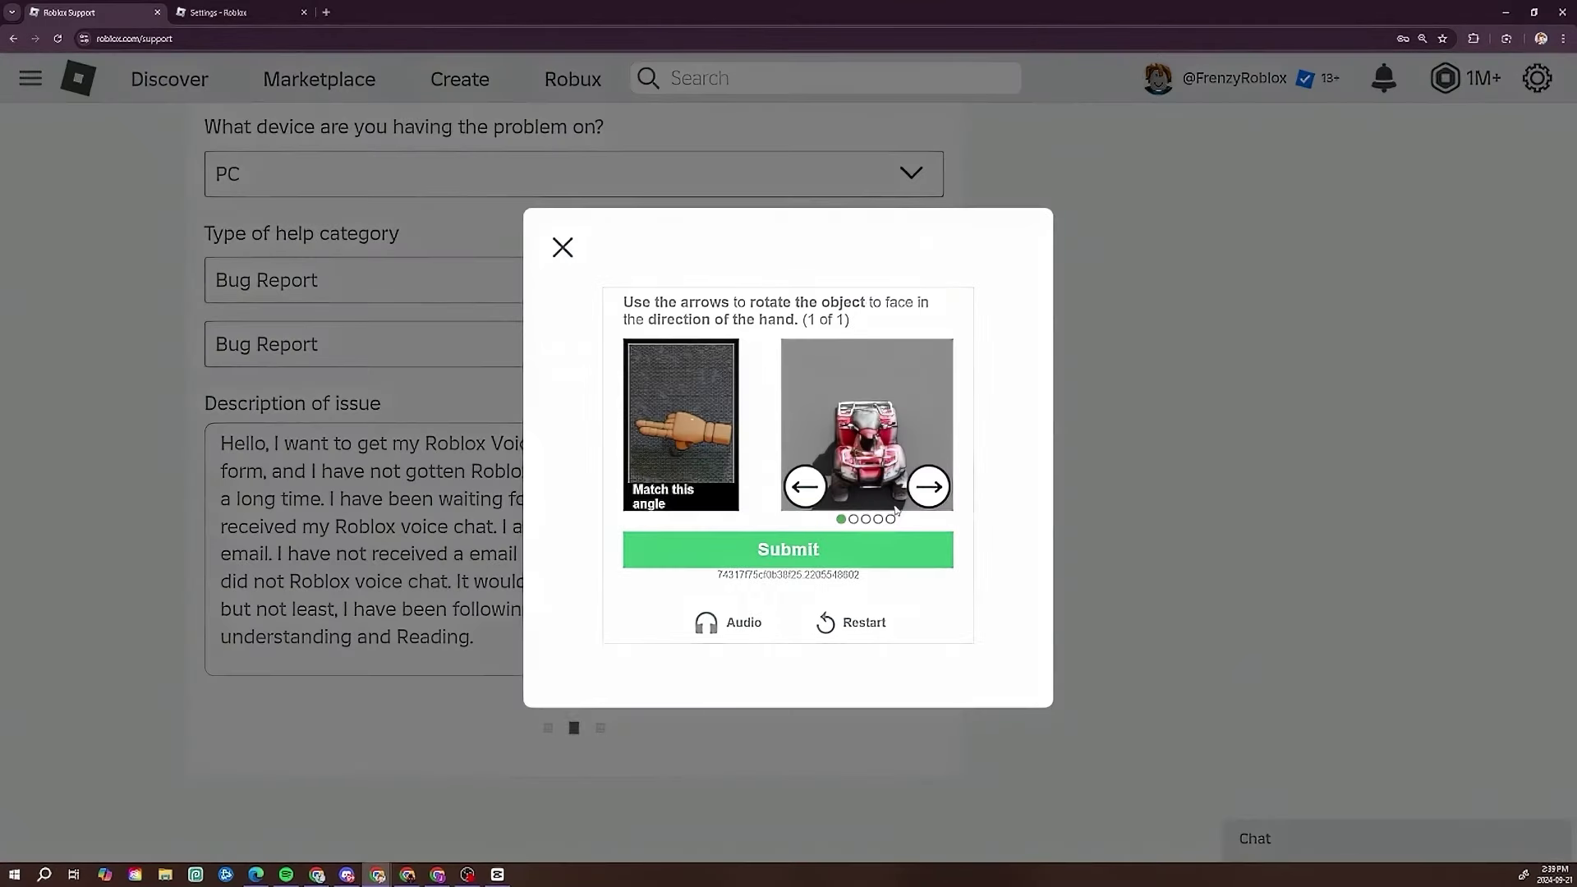
left_click(817, 487)
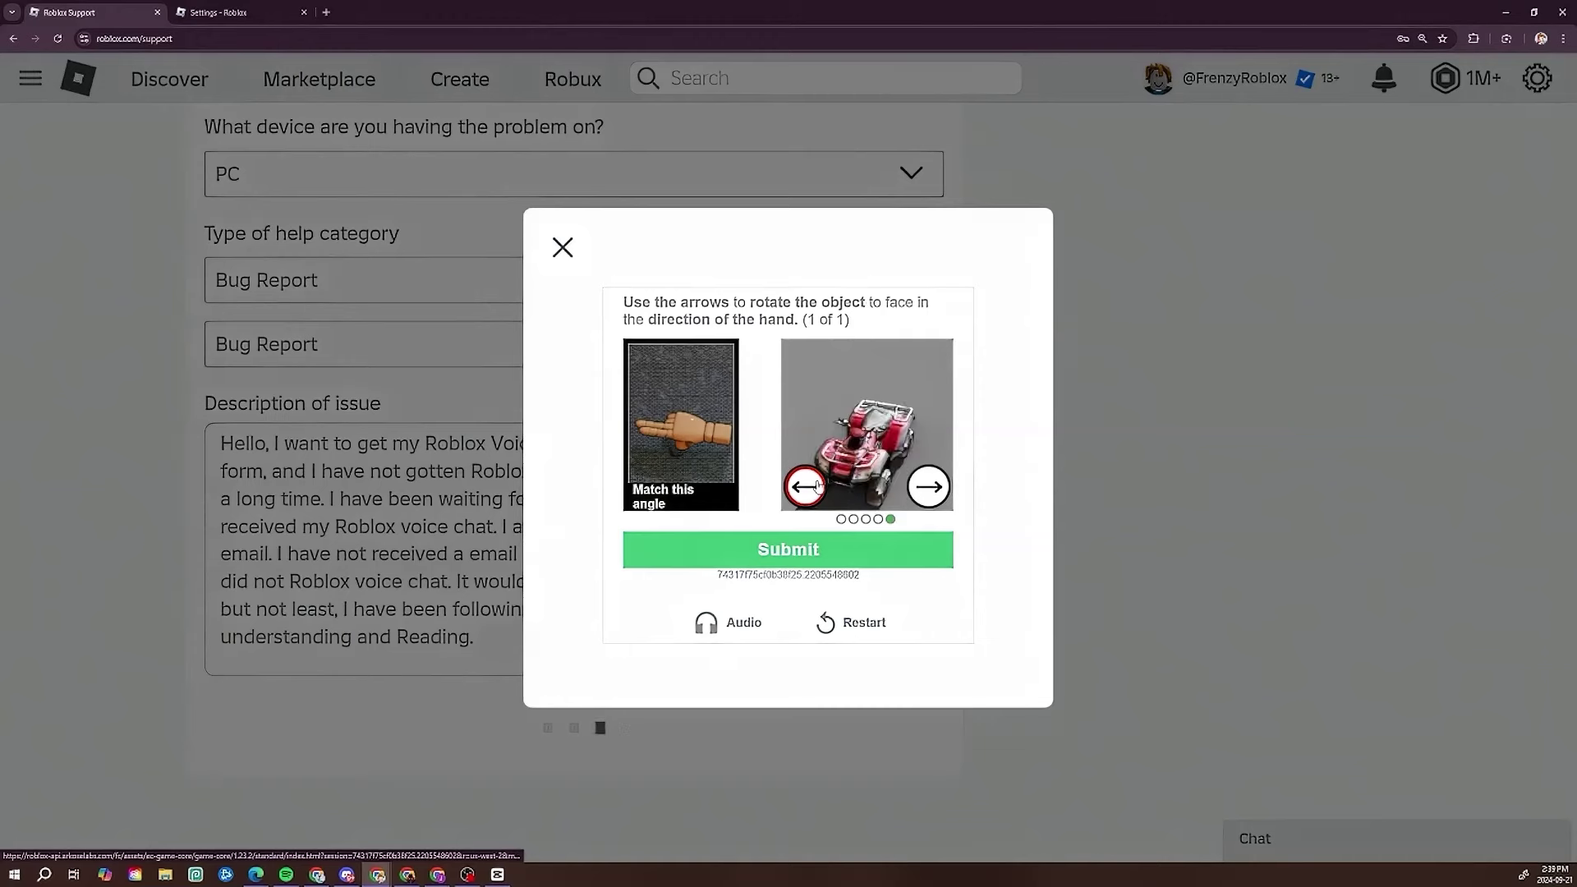
left_click(817, 487)
left_click(898, 552)
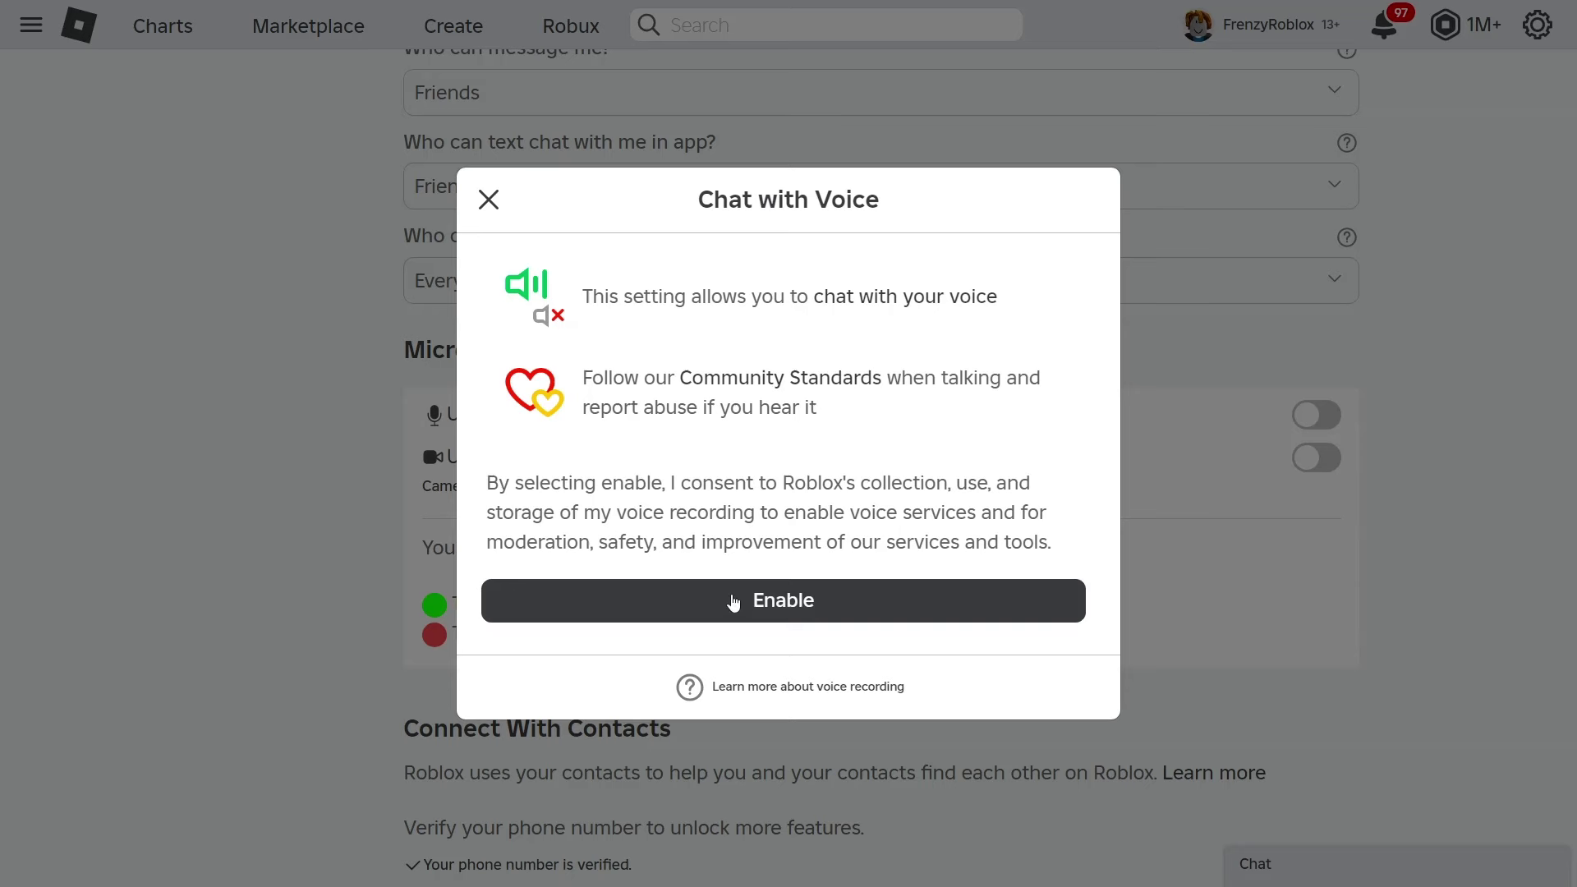
Consent to Chat with Voice, then check the privacy settings and microphone setting label
left_click(784, 600)
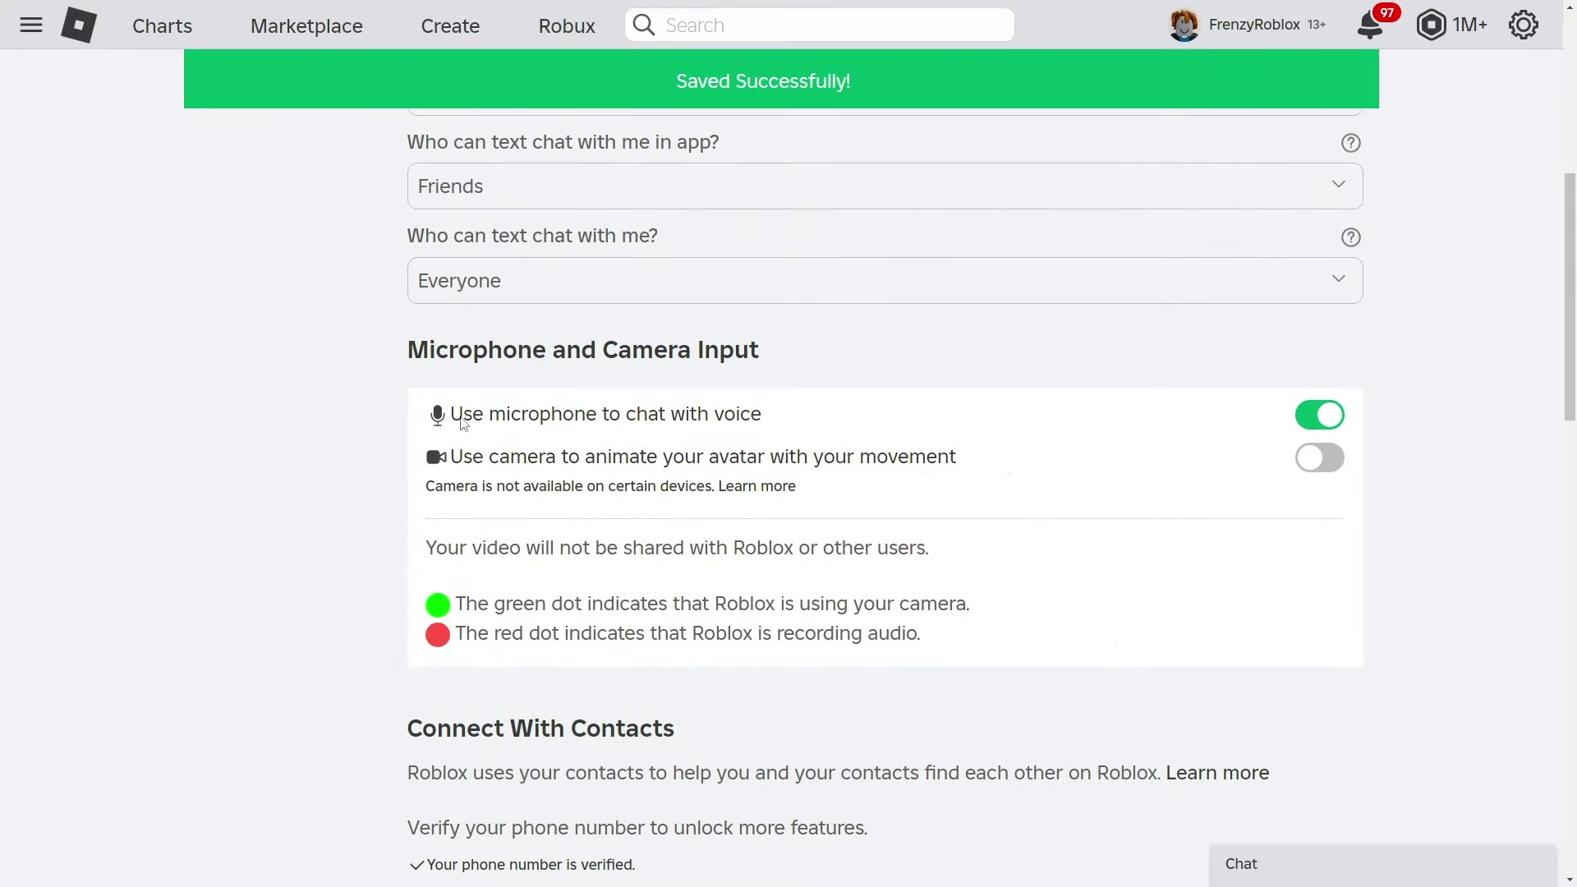
left_click_drag(463, 421, 764, 398)
left_click(704, 441)
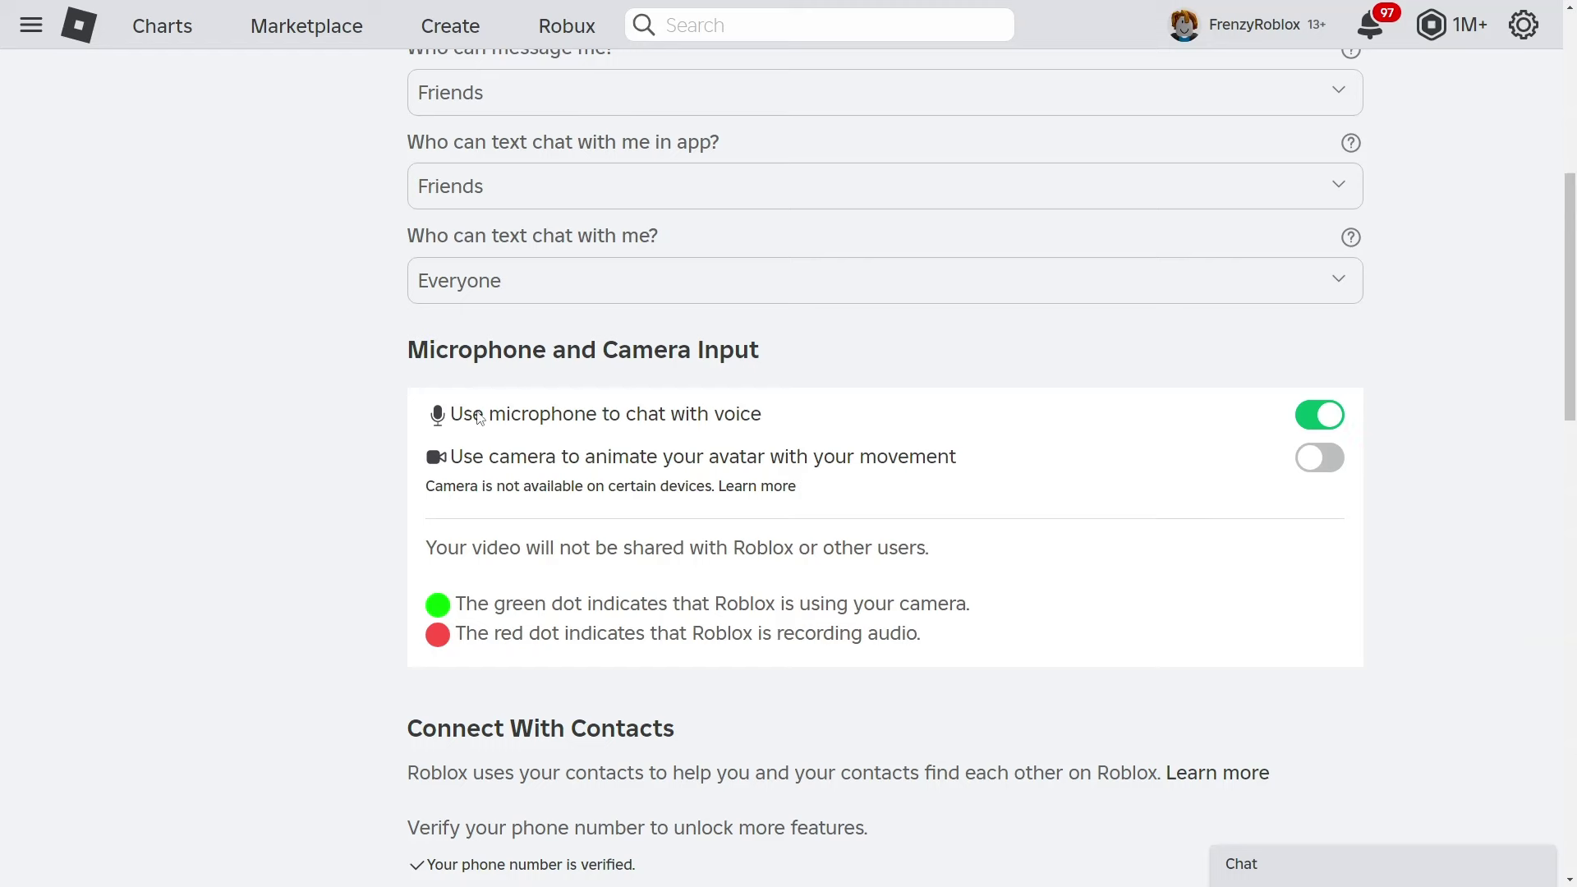
left_click_drag(451, 417, 796, 411)
left_click(796, 412)
Review the Microphone and Camera Input section to confirm microphone voice chat is on
scroll(729, 511, "up", 4)
scroll(730, 328, "down", 4)
scroll(546, 468, "up", 1)
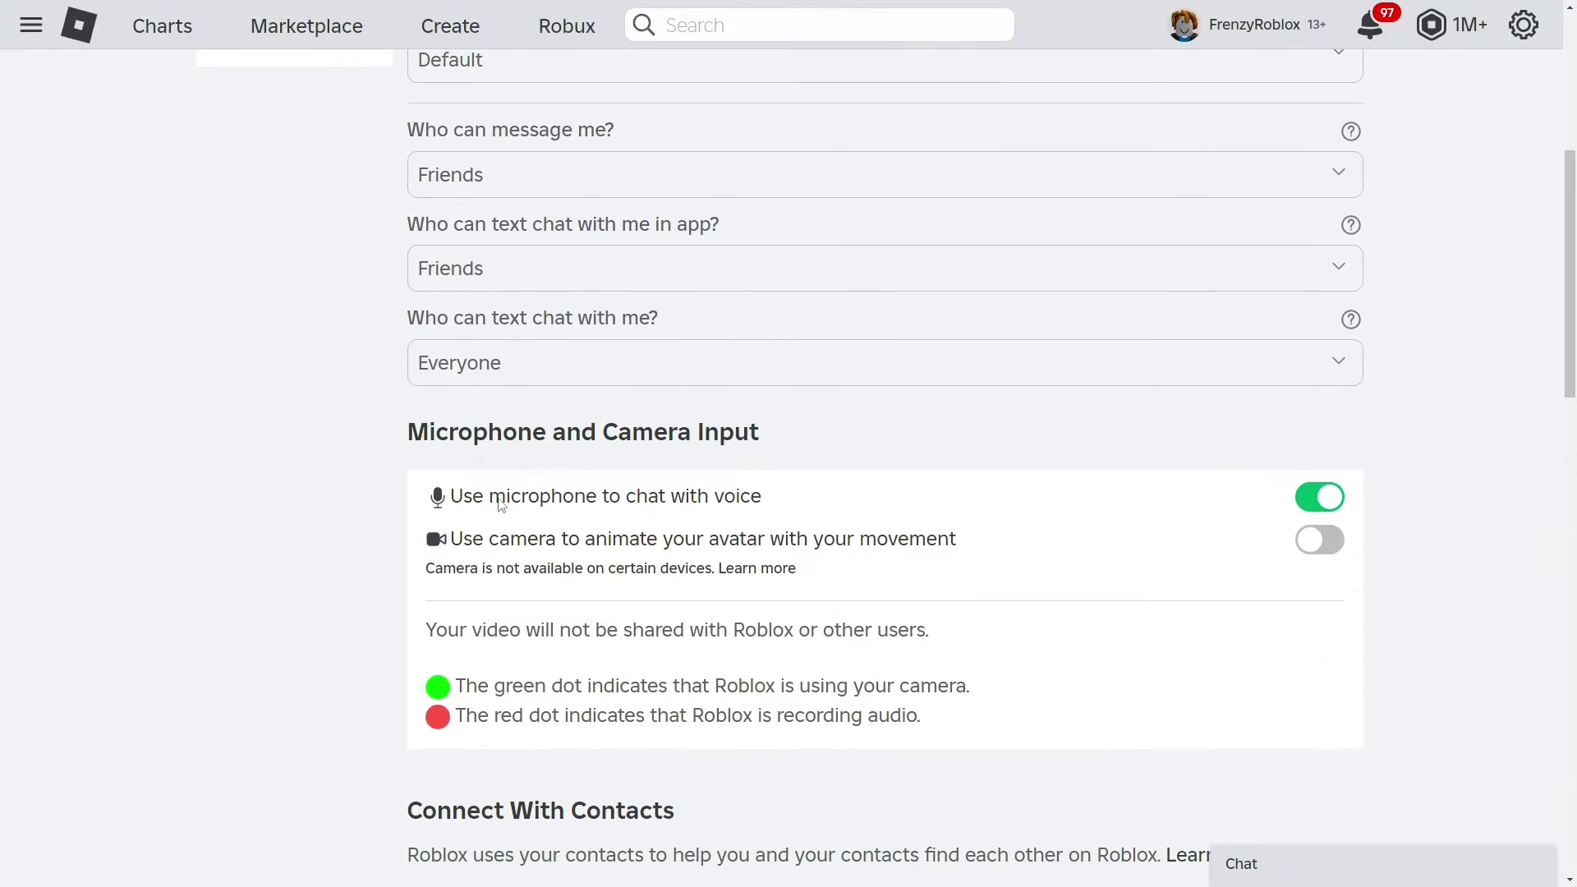
scroll(660, 435, "down", 3)
scroll(433, 468, "up", 1)
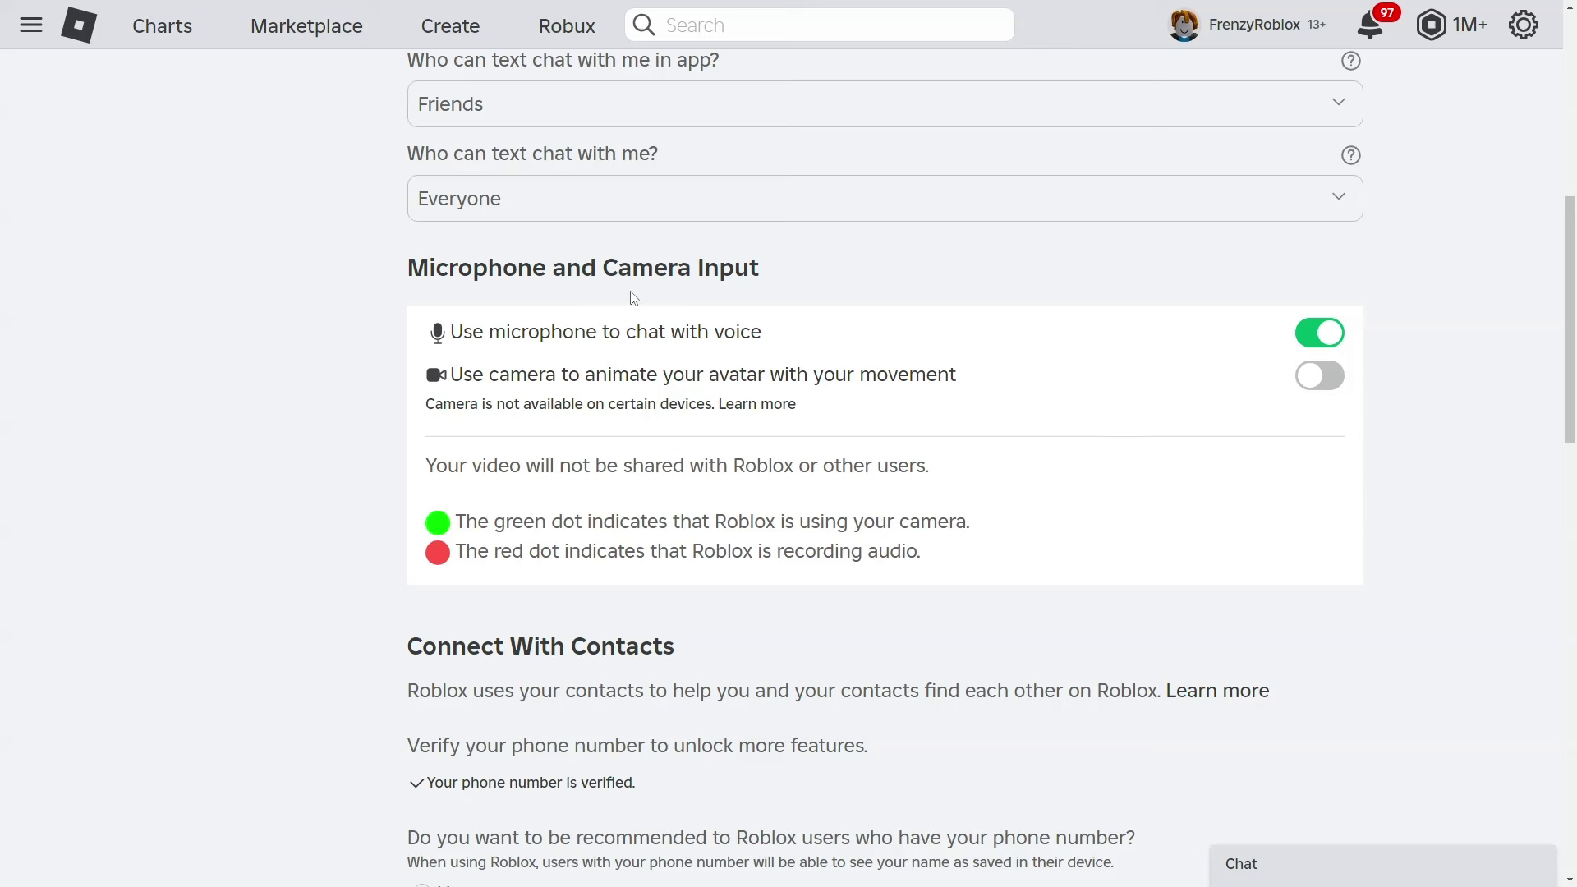
left_click_drag(434, 256, 1134, 411)
left_click(1125, 419)
left_click_drag(433, 256, 1123, 418)
left_click(1100, 461)
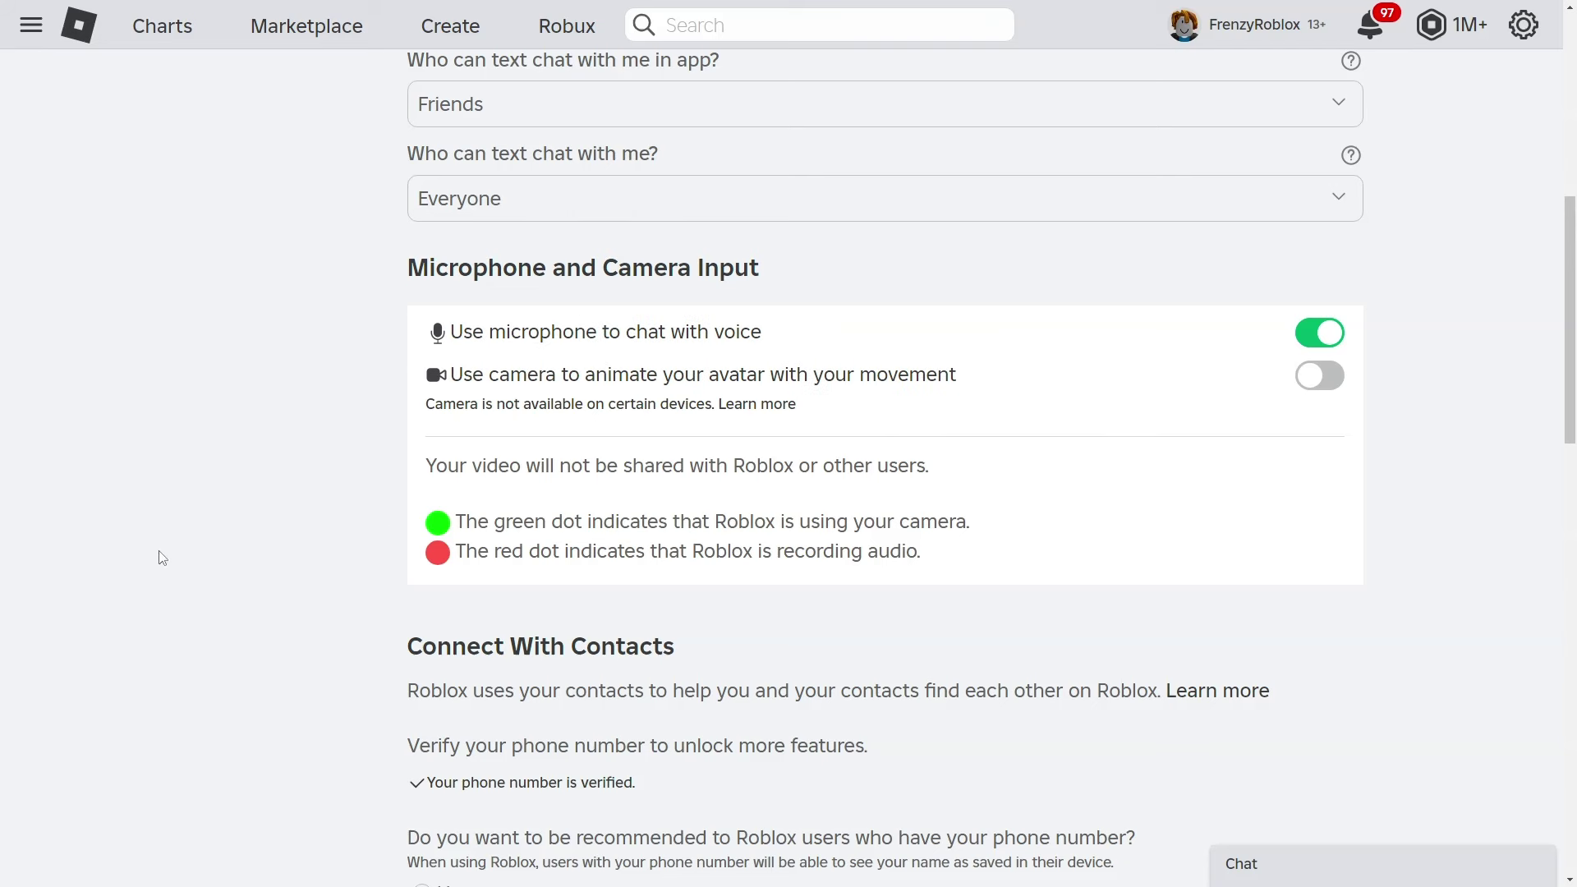